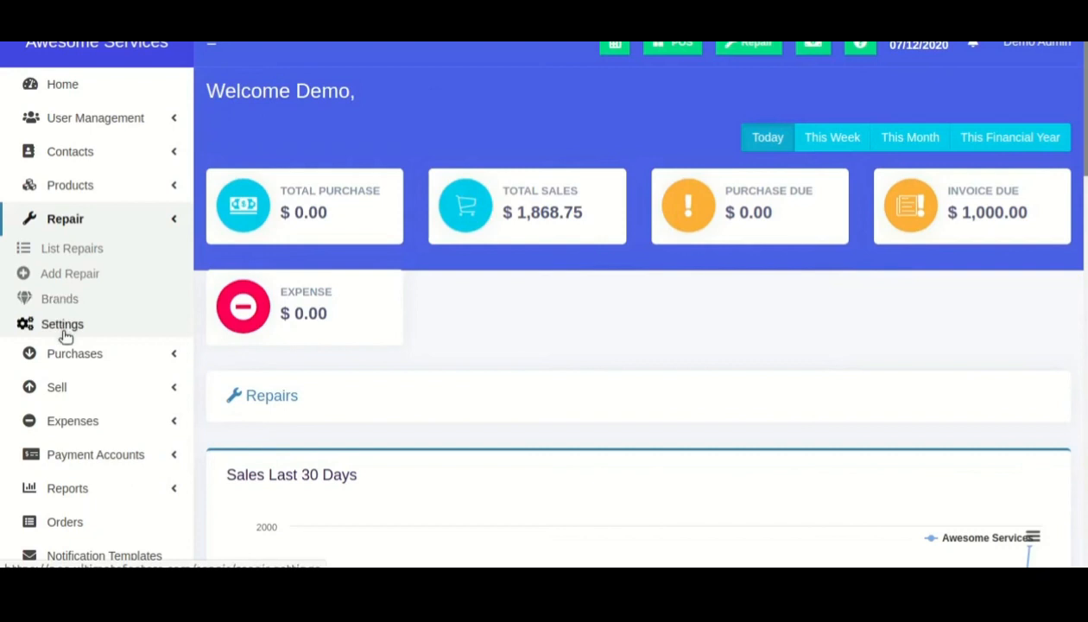
# Open the All Repairs list showing the Apple iPhone X repair and glance at the location filter
pyautogui.click(76, 252)
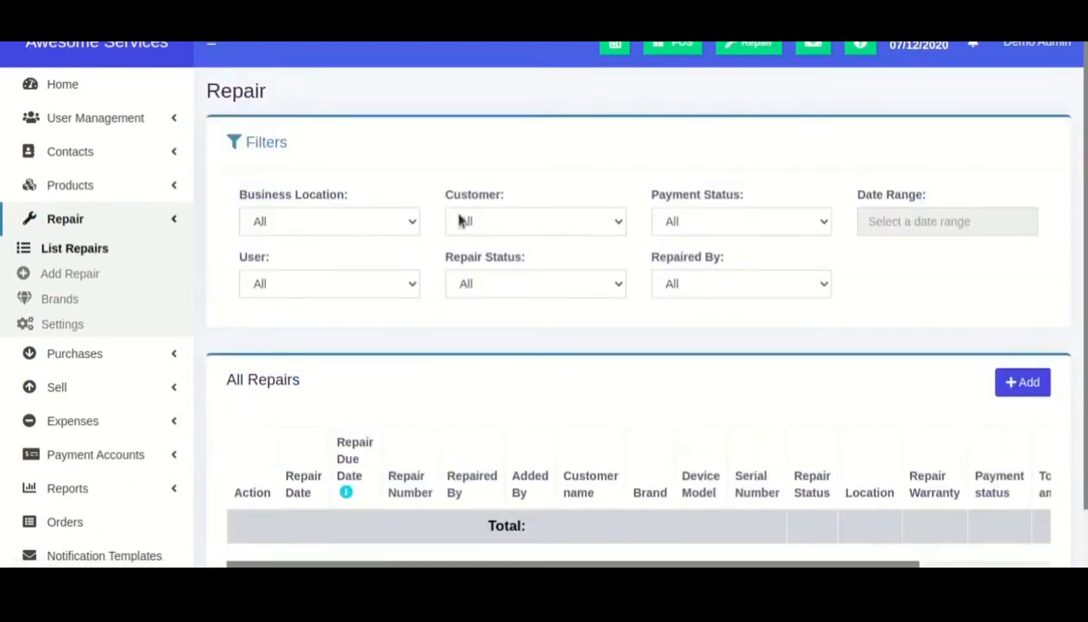
pyautogui.scroll(-1, 682, 254)
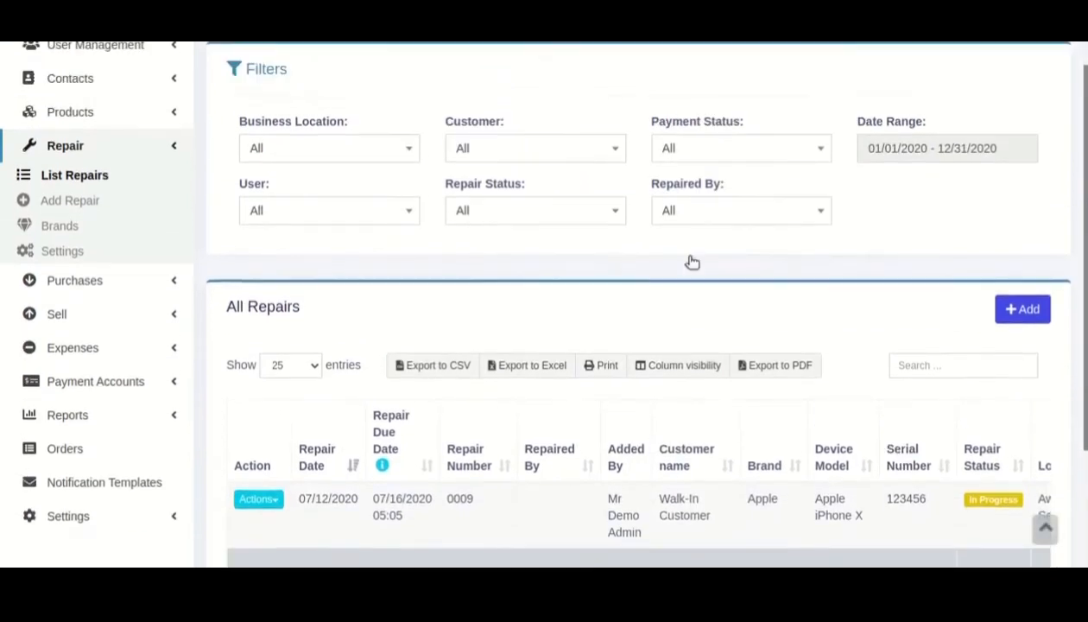
pyautogui.scroll(1, 691, 260)
pyautogui.click(318, 226)
pyautogui.click(478, 186)
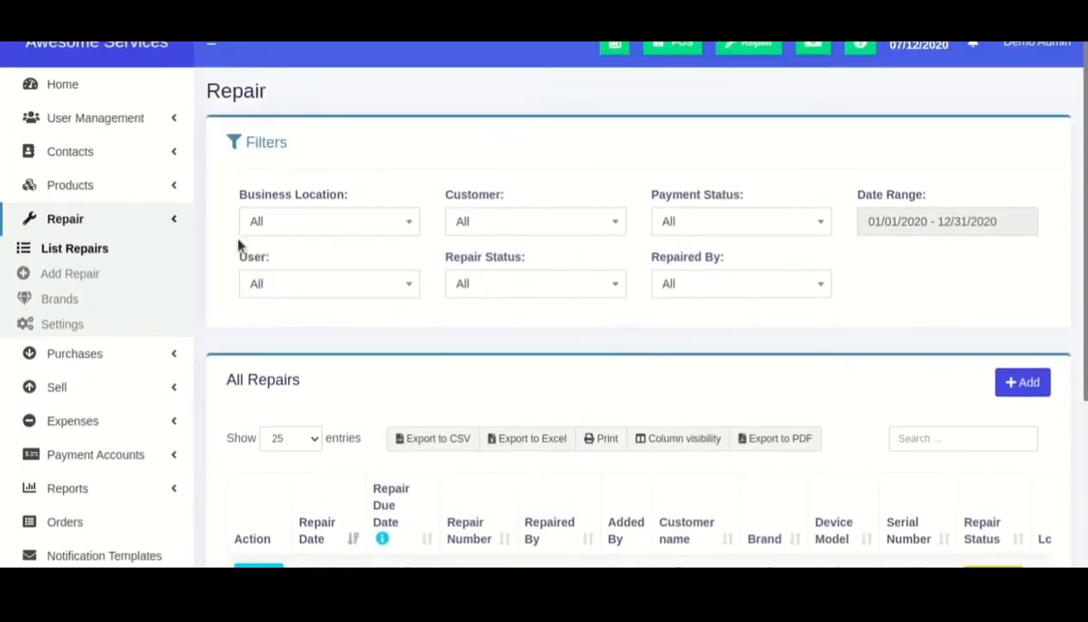
# Open Repair > Brands and review the existing brands Apple, Dell and Samsung
pyautogui.click(76, 309)
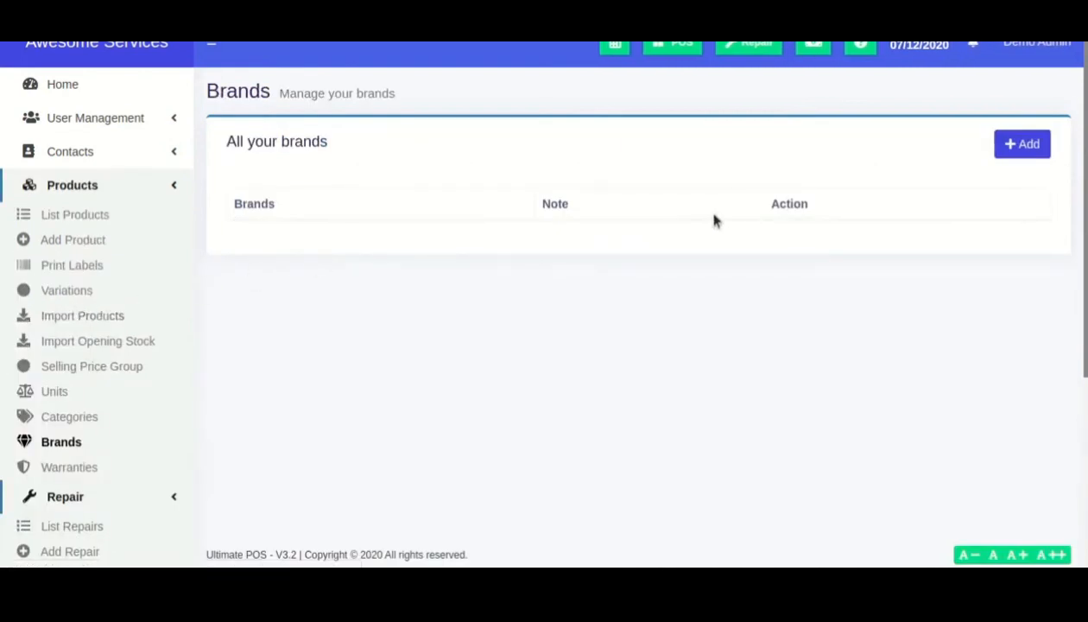
pyautogui.doubleClick(242, 283)
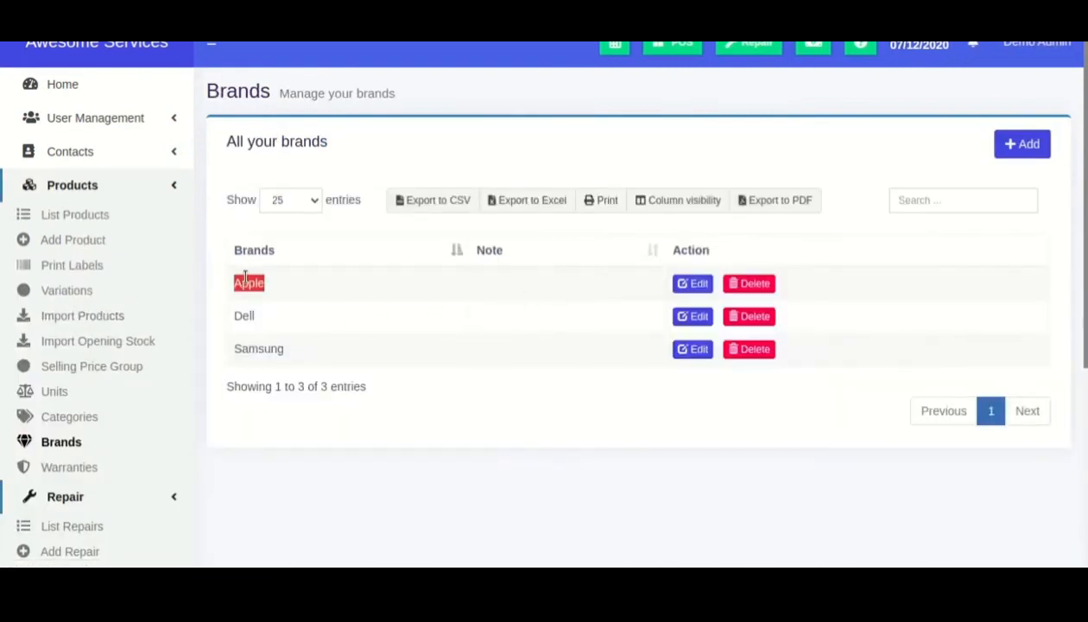
pyautogui.doubleClick(245, 316)
pyautogui.doubleClick(265, 342)
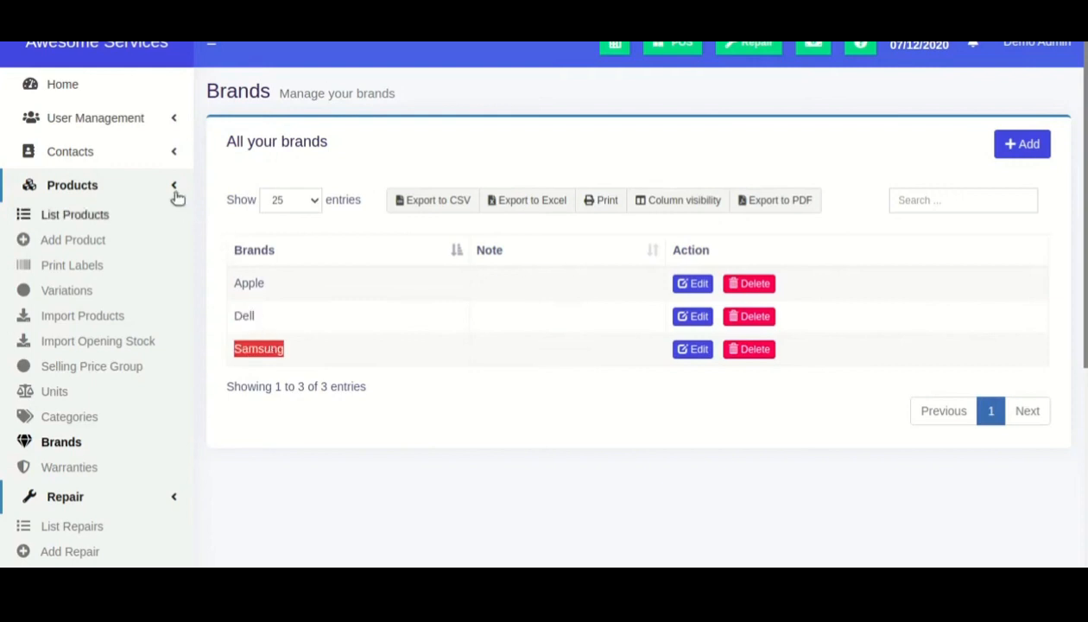
pyautogui.click(170, 185)
pyautogui.doubleClick(249, 283)
pyautogui.doubleClick(245, 316)
pyautogui.doubleClick(255, 348)
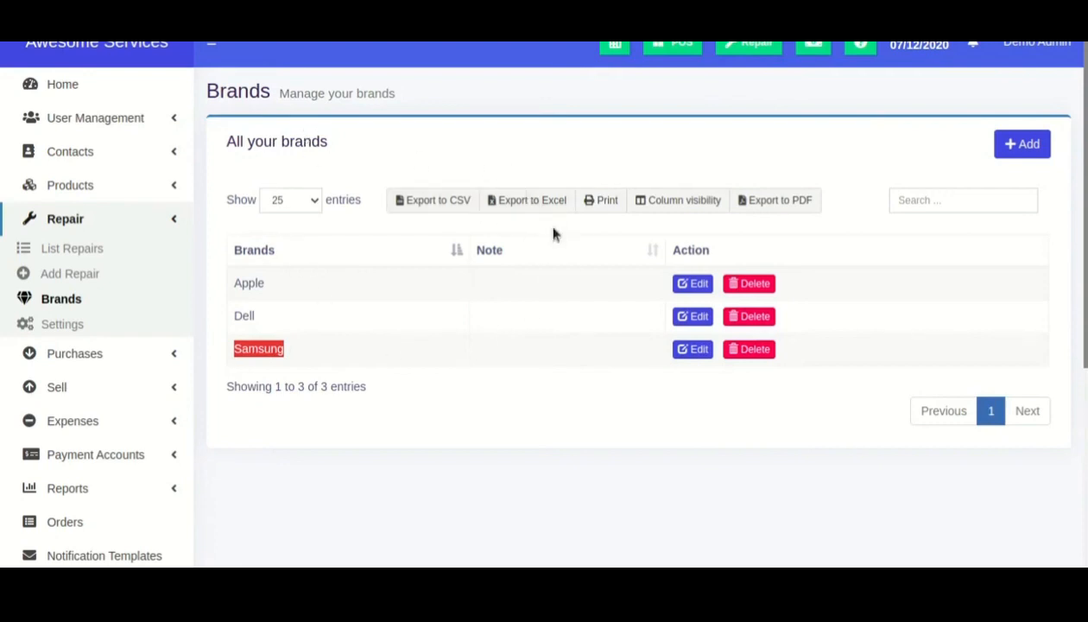
# Add a brand named 'Video brand' with 'Video brand' as its description and save it
pyautogui.click(1024, 144)
pyautogui.click(412, 129)
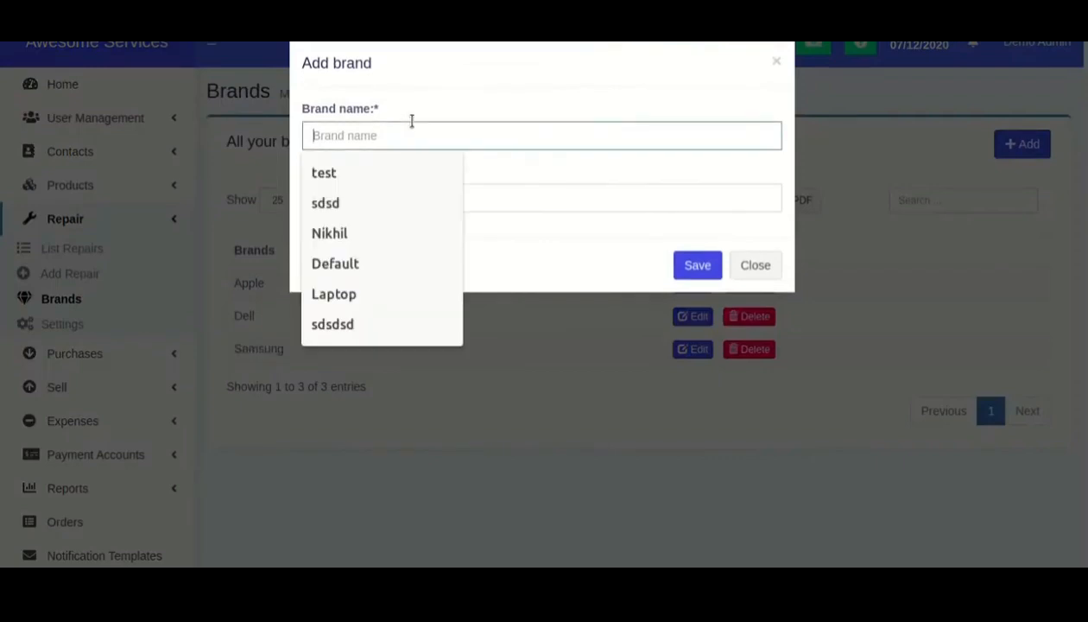
pyautogui.write('Video brand')
pyautogui.hotkey('ctrl', 'a')
pyautogui.hotkey('ctrl', 'c')
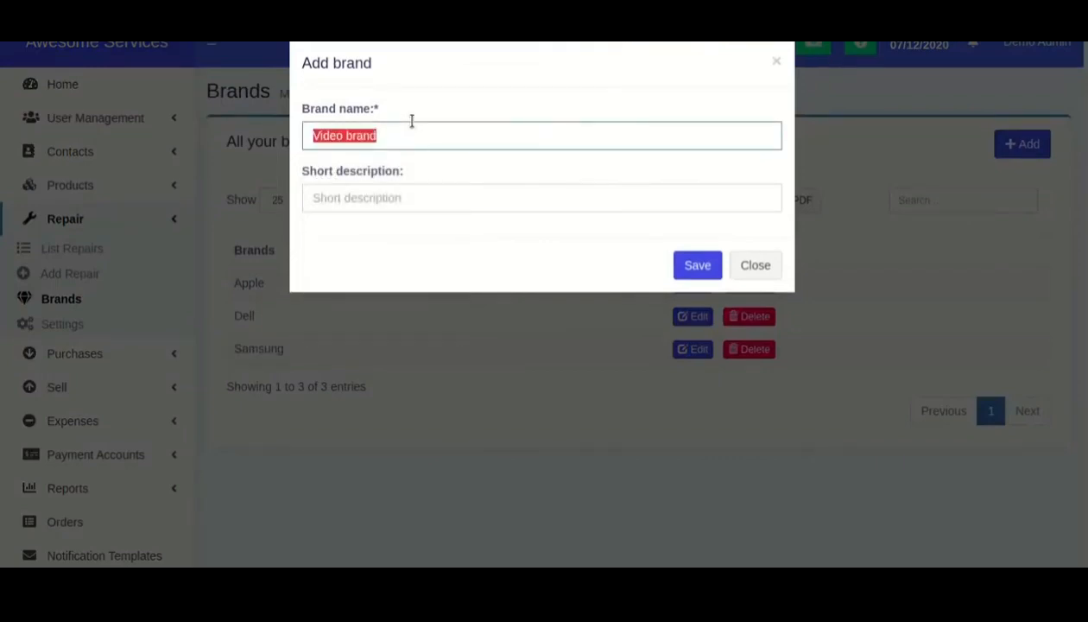
pyautogui.press('Tab')
pyautogui.hotkey('ctrl', 'v')
pyautogui.click(690, 265)
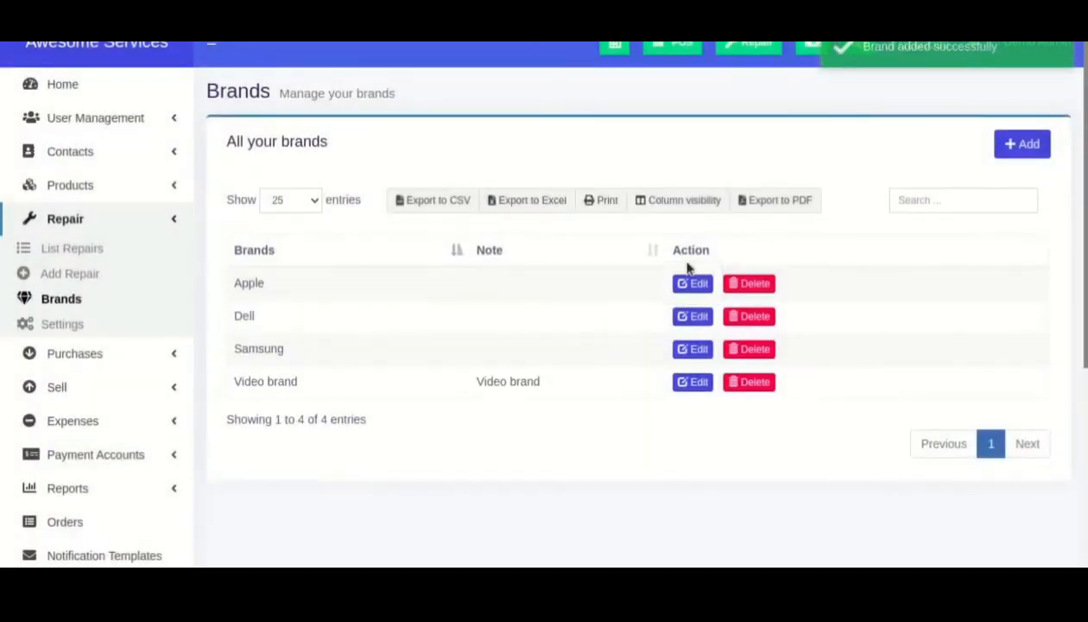
pyautogui.click(1022, 143)
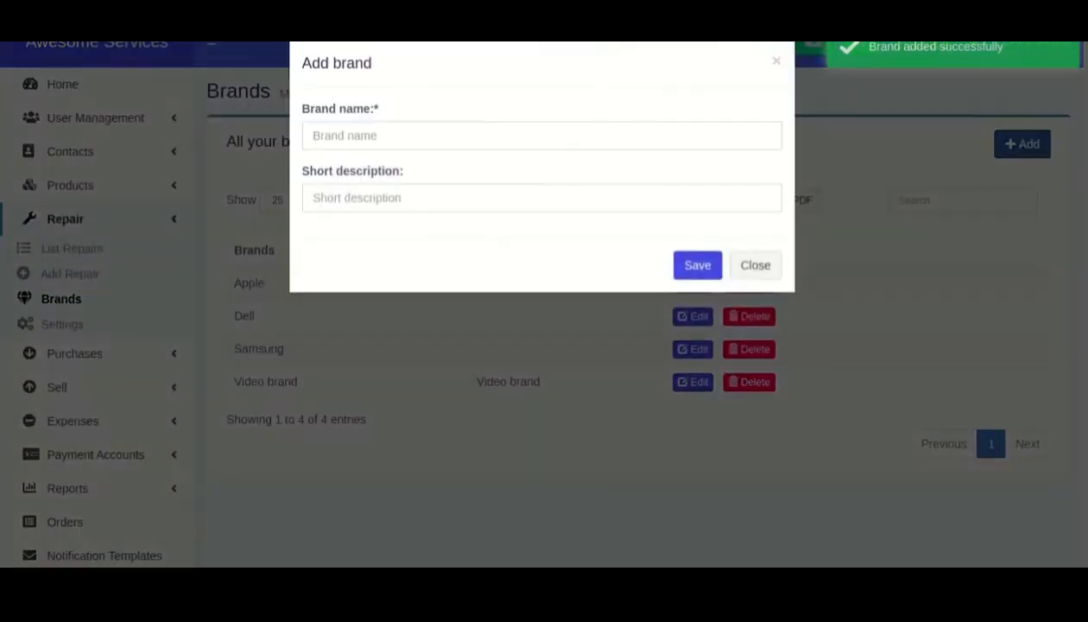
pyautogui.click(777, 63)
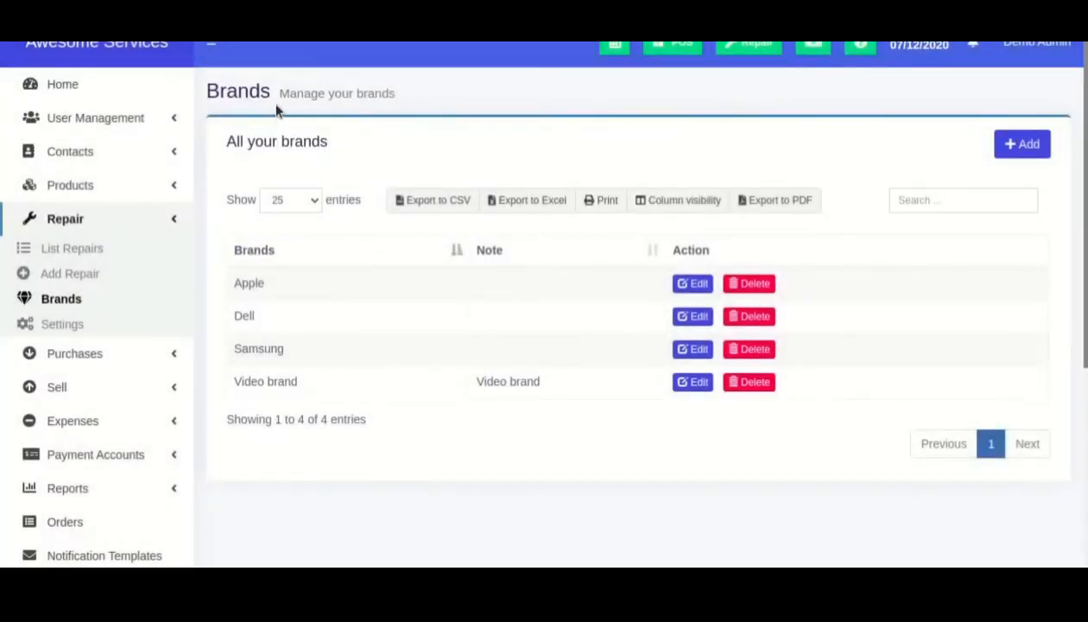
# Open Repair Settings, browsing Devices, Device Models and Repair Settings before returning to Status
pyautogui.click(68, 327)
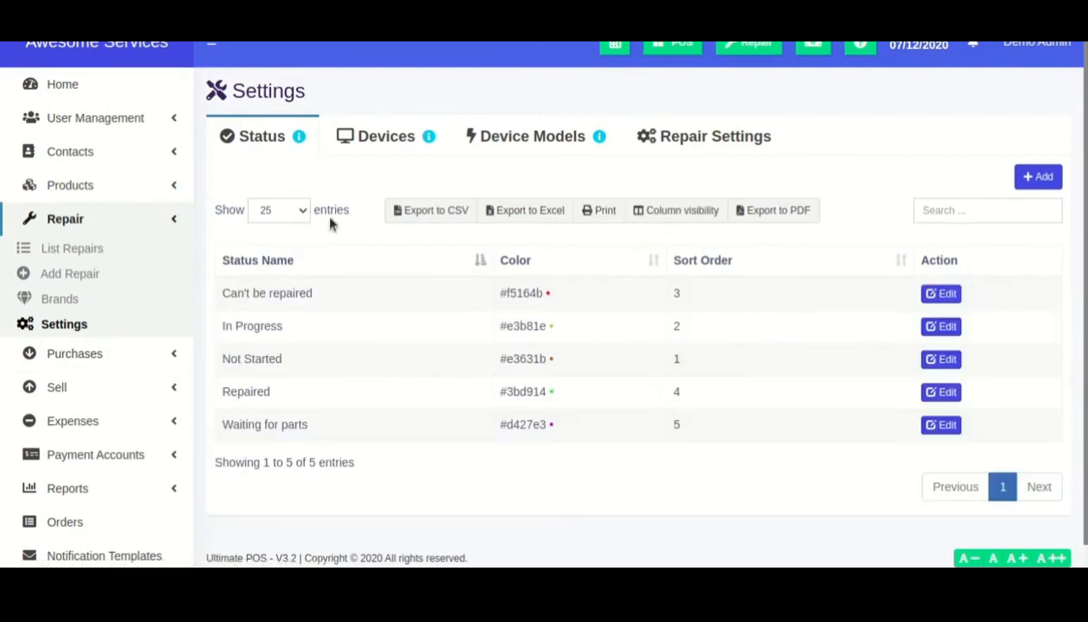
pyautogui.click(377, 139)
pyautogui.click(533, 140)
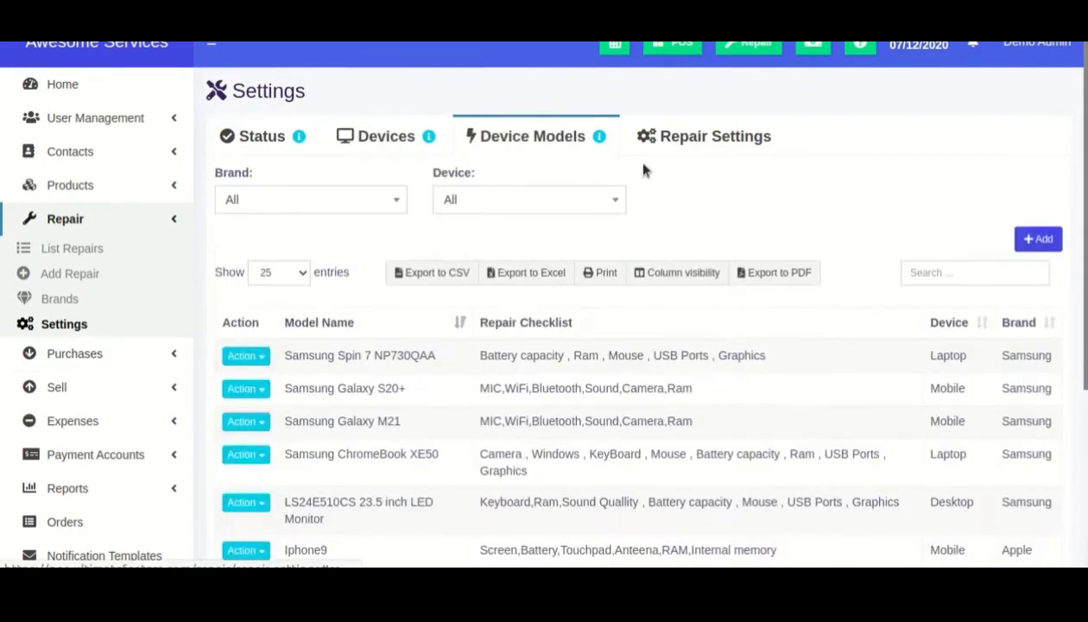
pyautogui.click(706, 143)
pyautogui.click(260, 144)
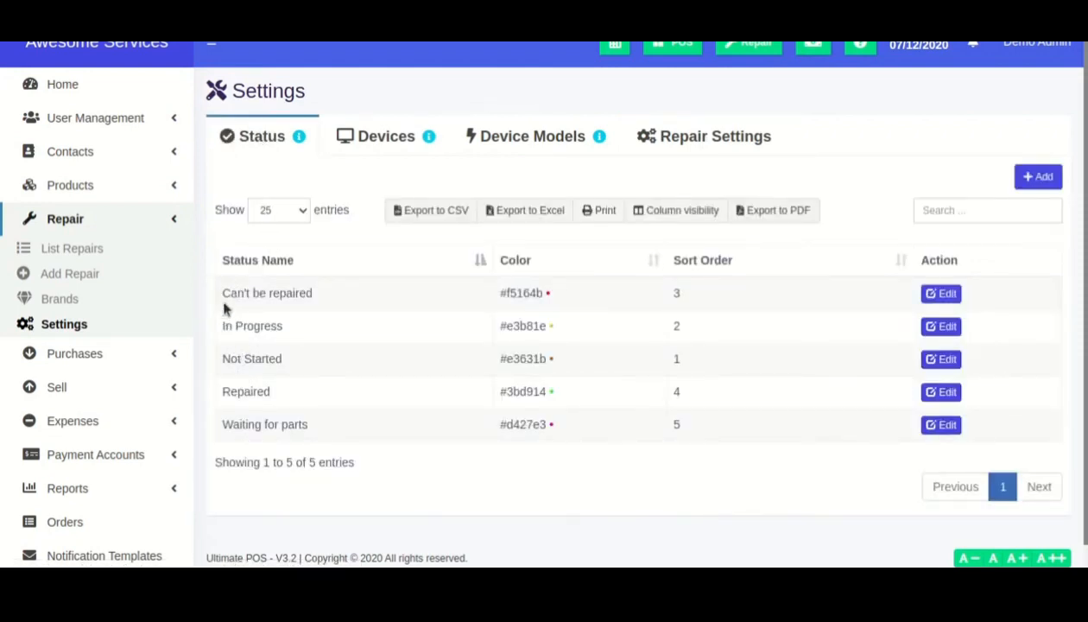
# Highlight each status: Can't be repaired, In Progress, Not Started, Repaired, Waiting for parts
pyautogui.moveTo(222, 296); pyautogui.dragTo(322, 301)
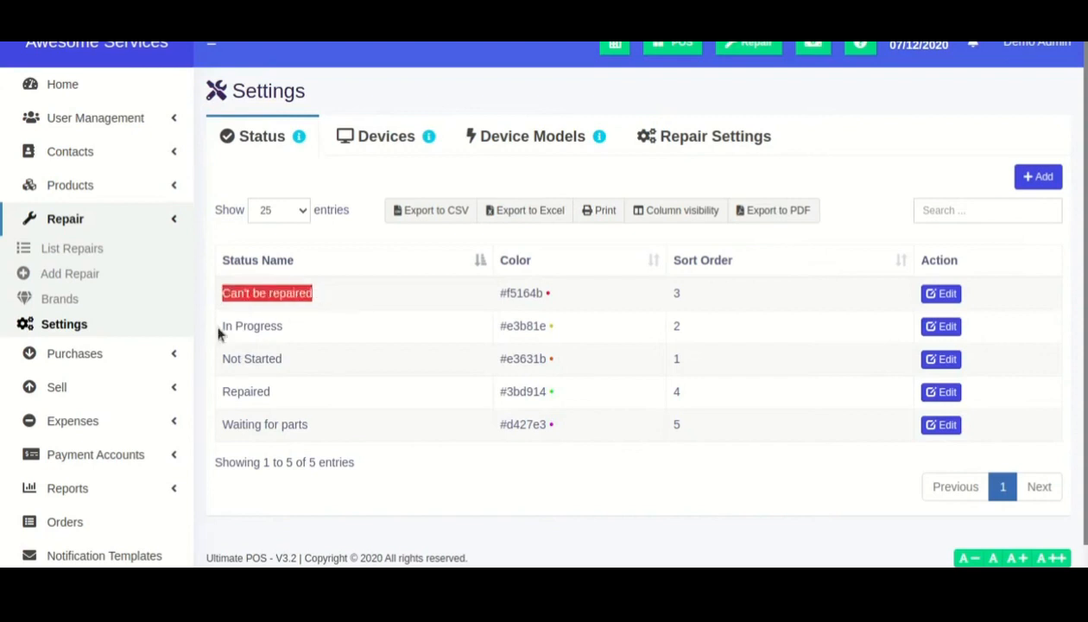
pyautogui.moveTo(218, 332); pyautogui.dragTo(289, 332)
pyautogui.moveTo(220, 359); pyautogui.dragTo(310, 358)
pyautogui.moveTo(237, 393); pyautogui.dragTo(272, 396)
pyautogui.moveTo(223, 422); pyautogui.dragTo(332, 430)
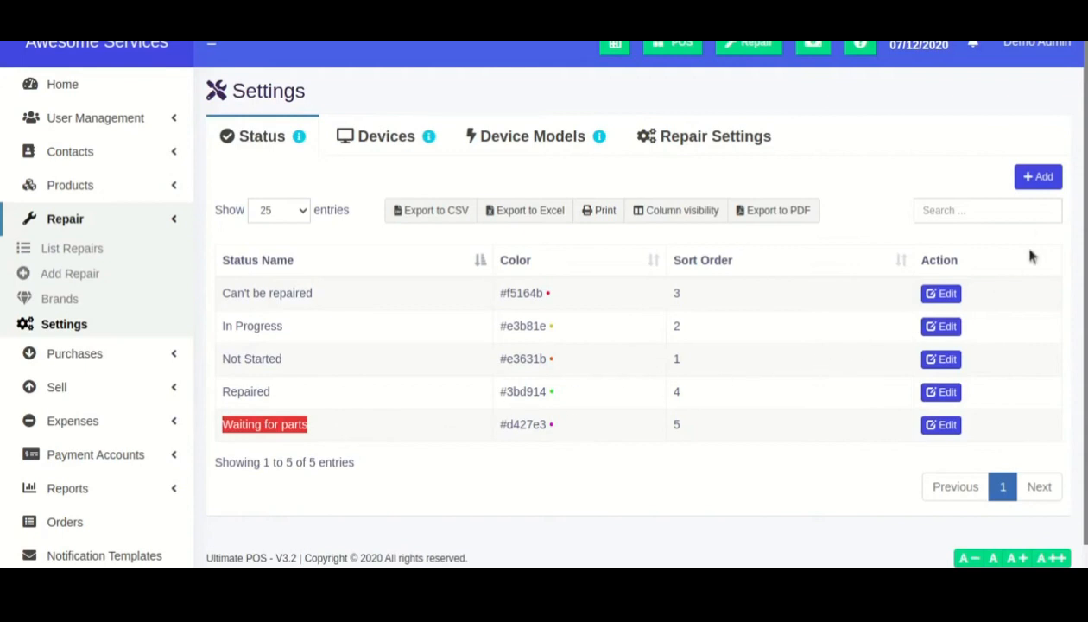
# Start a new repair status named 'Test status' with colour #1f4ec4
pyautogui.click(1036, 178)
pyautogui.click(522, 135)
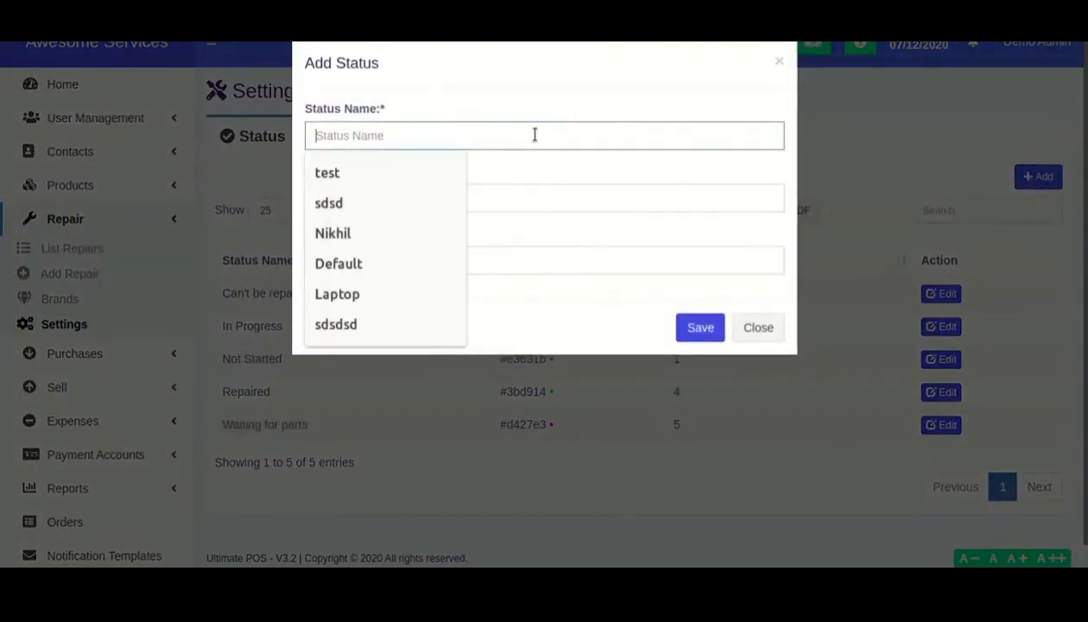
pyautogui.write('Test statys')
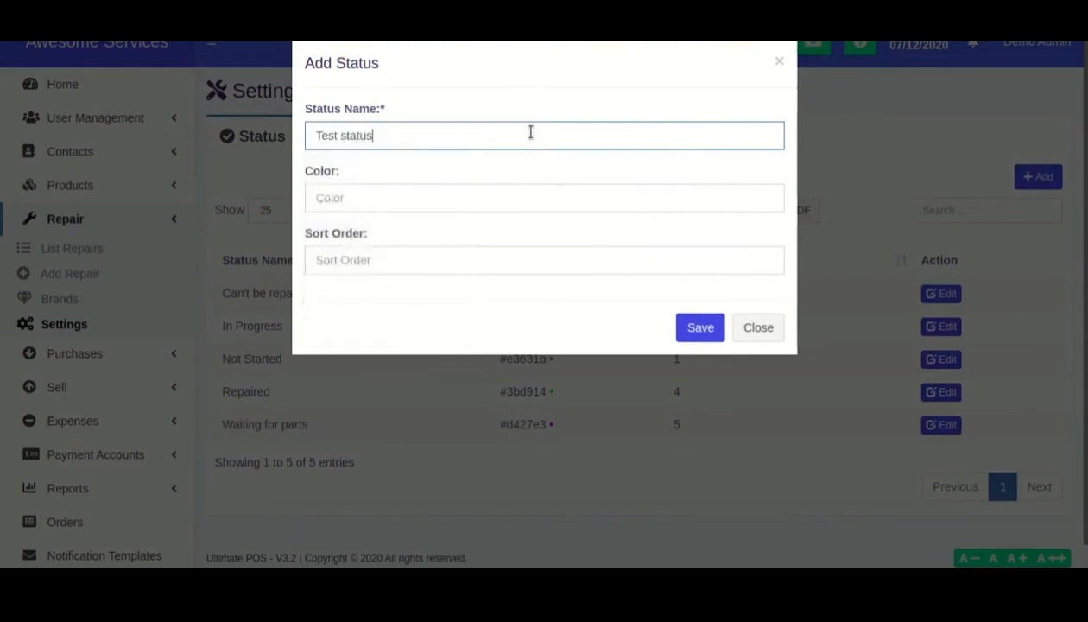
pyautogui.hotkey('ctrl', 'a')
pyautogui.press('Tab')
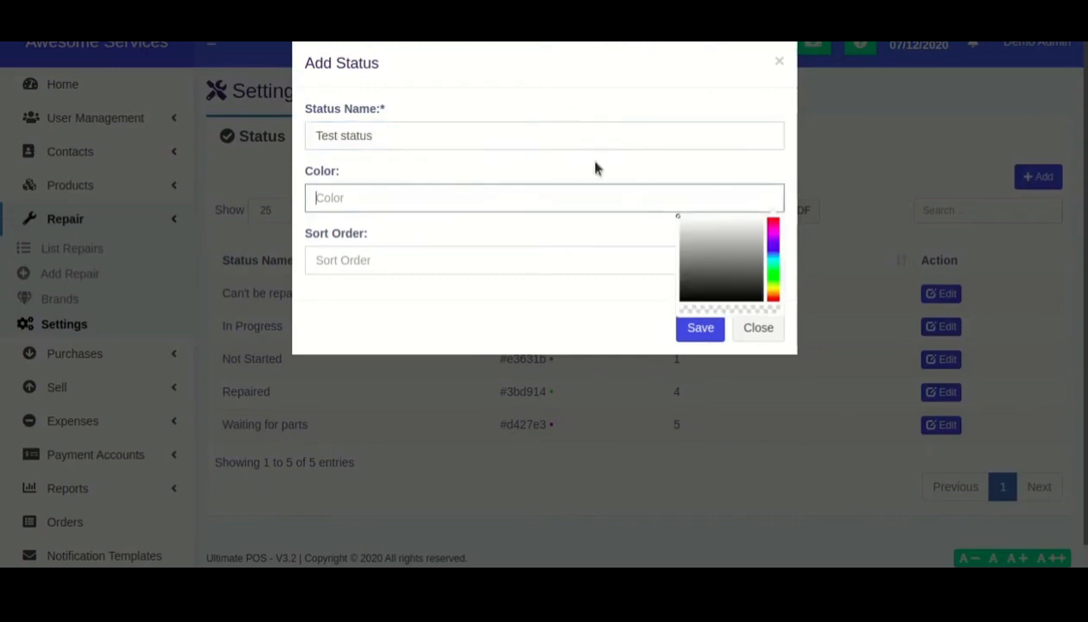
pyautogui.click(719, 259)
pyautogui.moveTo(762, 219); pyautogui.dragTo(762, 248)
pyautogui.click(750, 242)
pyautogui.click(507, 226)
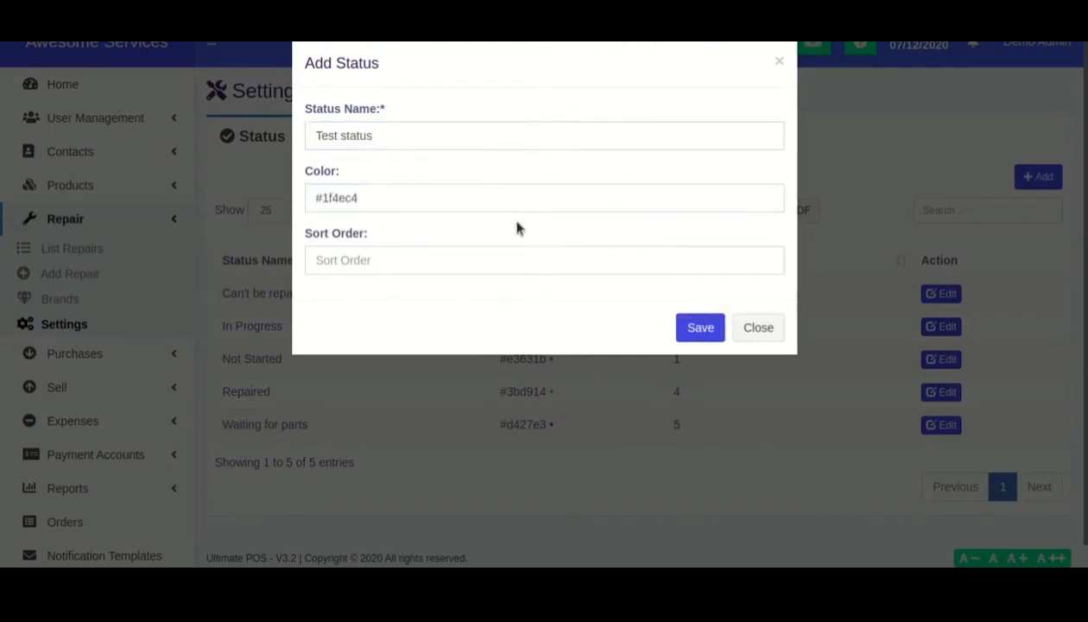
# Give the status sort order 6, save it, and show the Devices list
pyautogui.click(406, 260)
pyautogui.write('6')
pyautogui.click(684, 322)
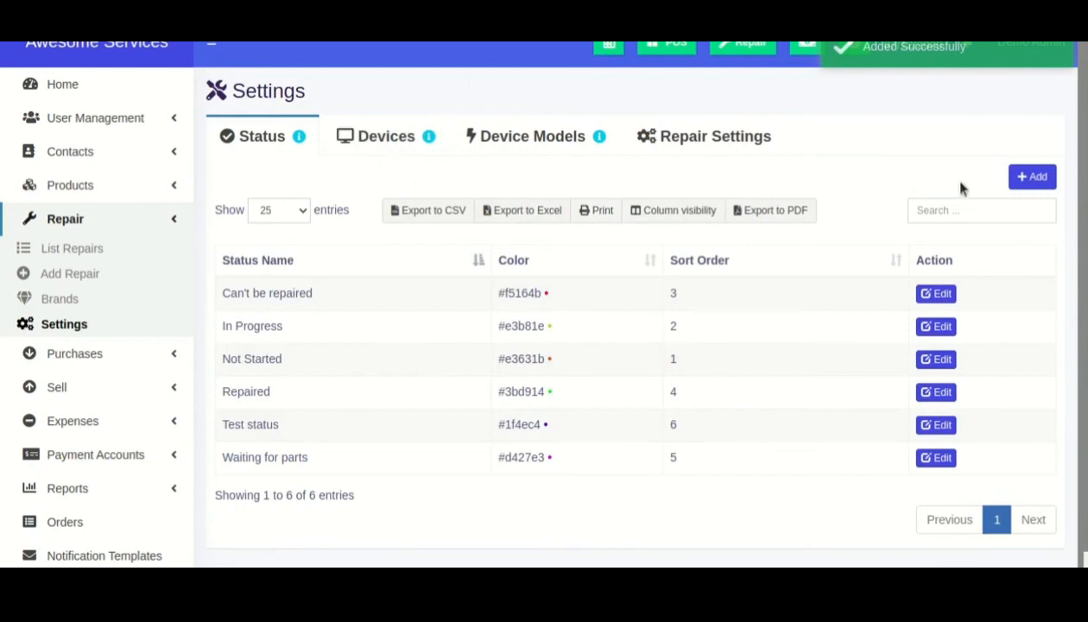
pyautogui.click(388, 138)
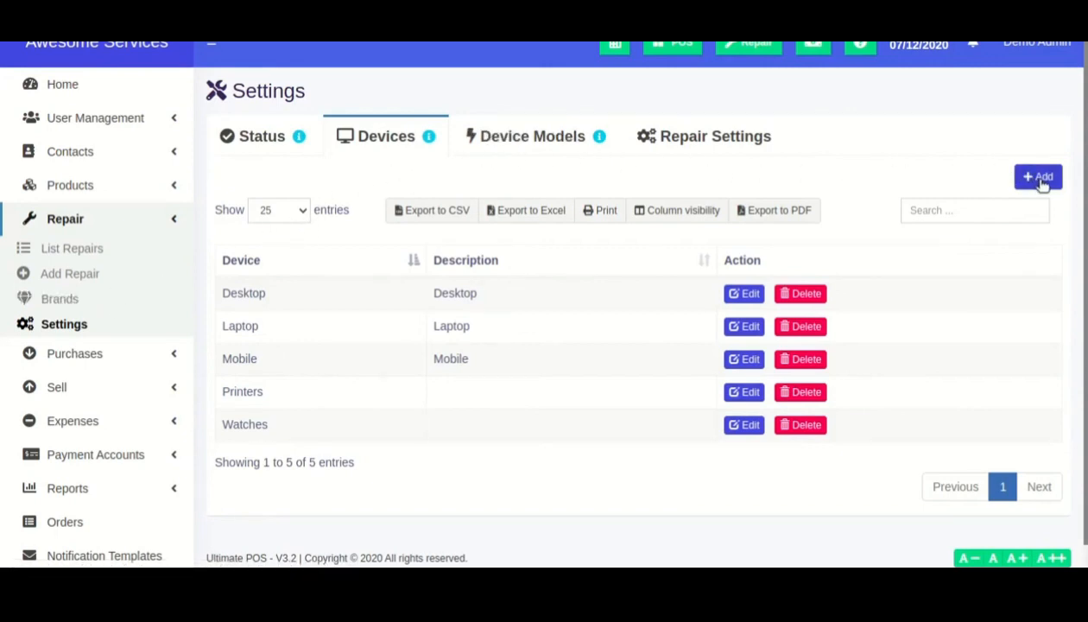
# Highlight the Desktop and Watches entries in the devices list
pyautogui.doubleClick(249, 294)
pyautogui.click(247, 338)
pyautogui.doubleClick(241, 427)
pyautogui.click(245, 428)
# Add and save a new device named Television
pyautogui.click(1035, 180)
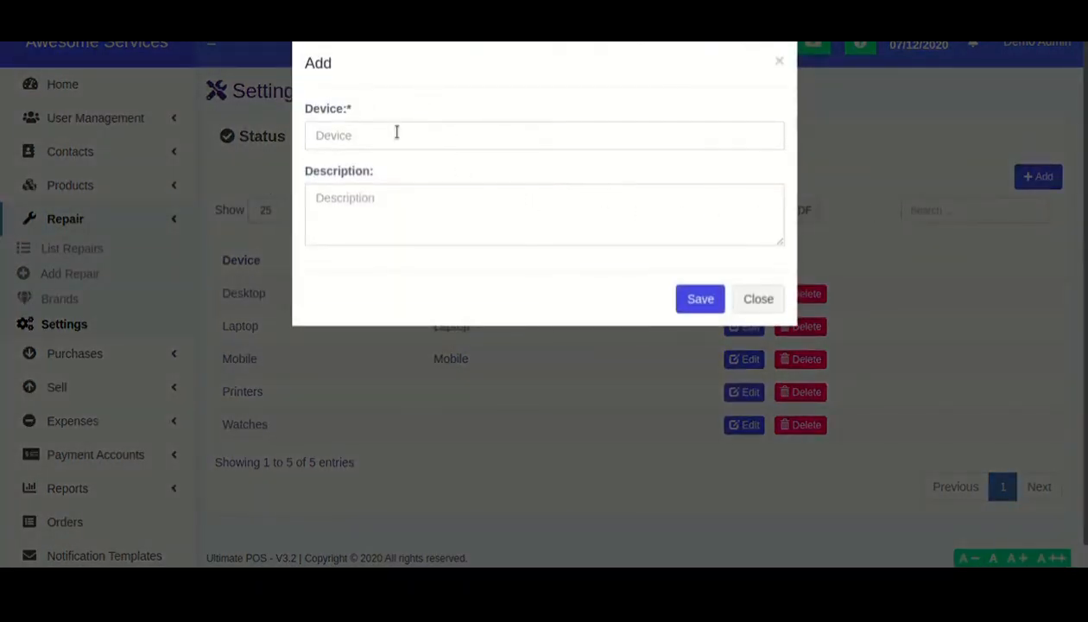
pyautogui.click(394, 137)
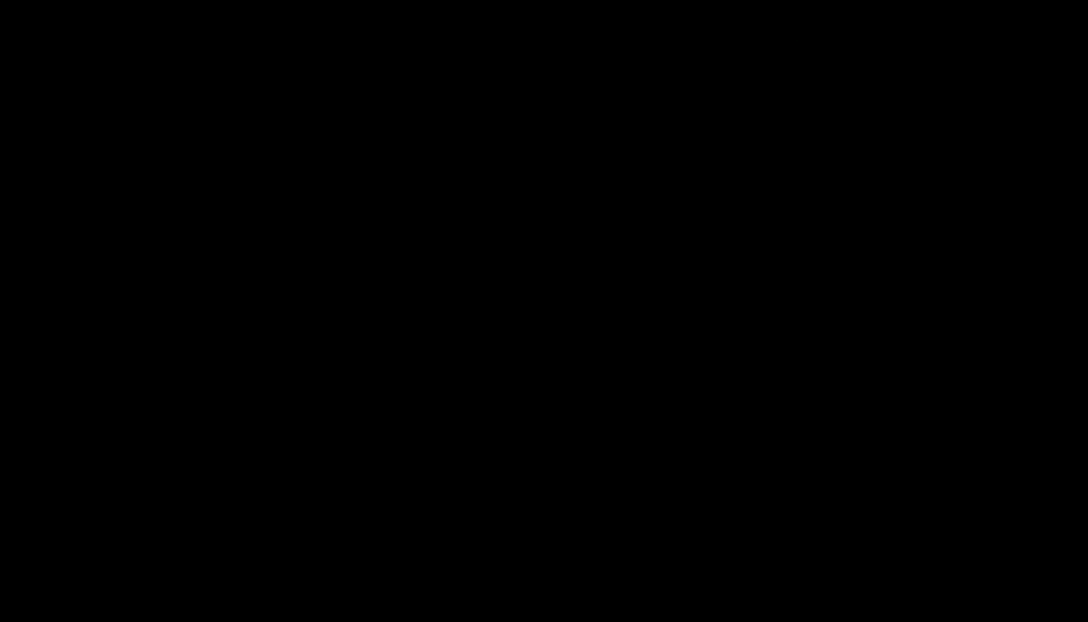
pyautogui.write('vision')
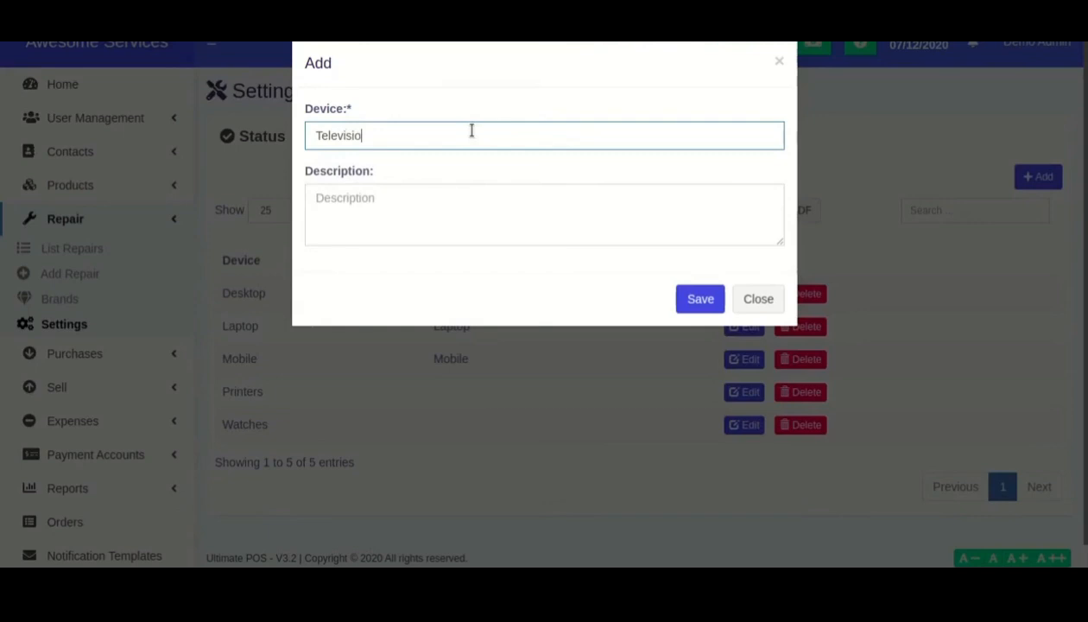
pyautogui.press('Tab')
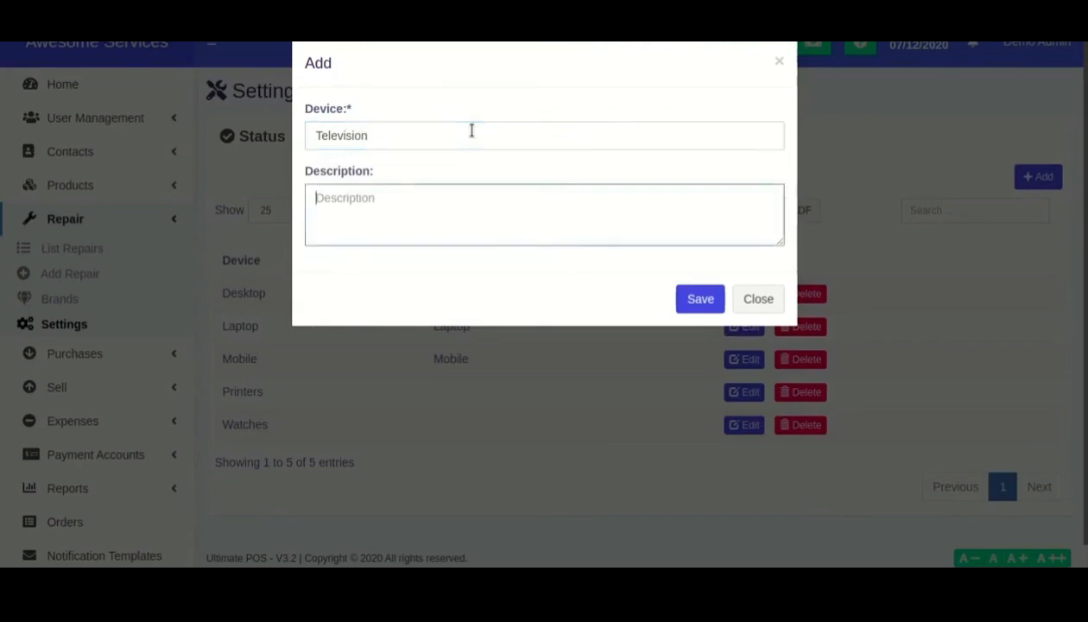
pyautogui.click(711, 302)
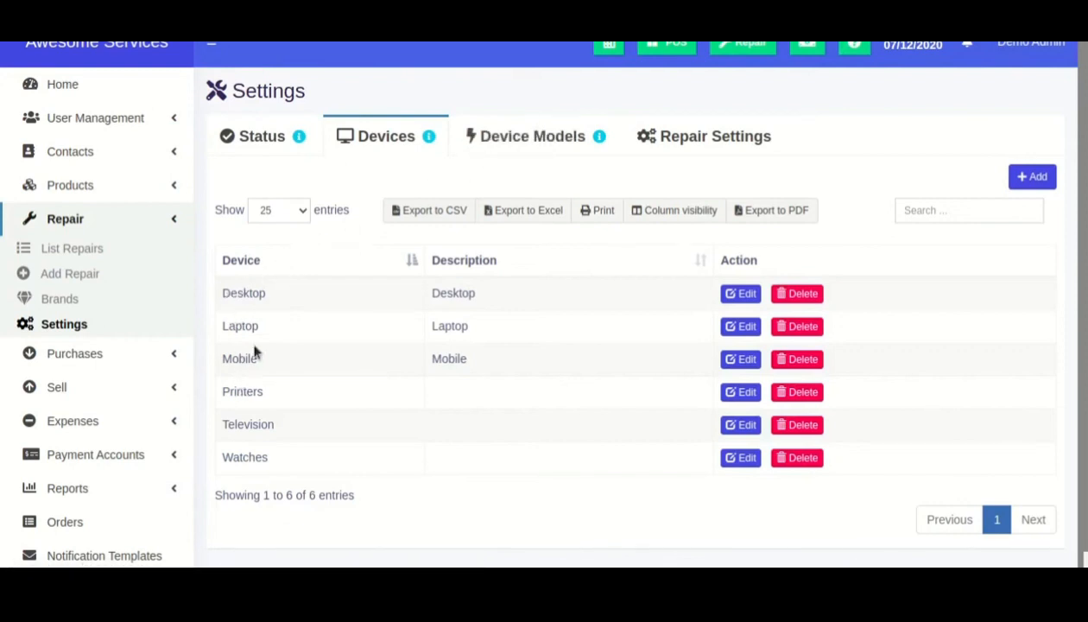
# In Device Models, inspect the first row: Samsung Spin 7 NP730QAA, Laptop, Samsung
pyautogui.click(529, 138)
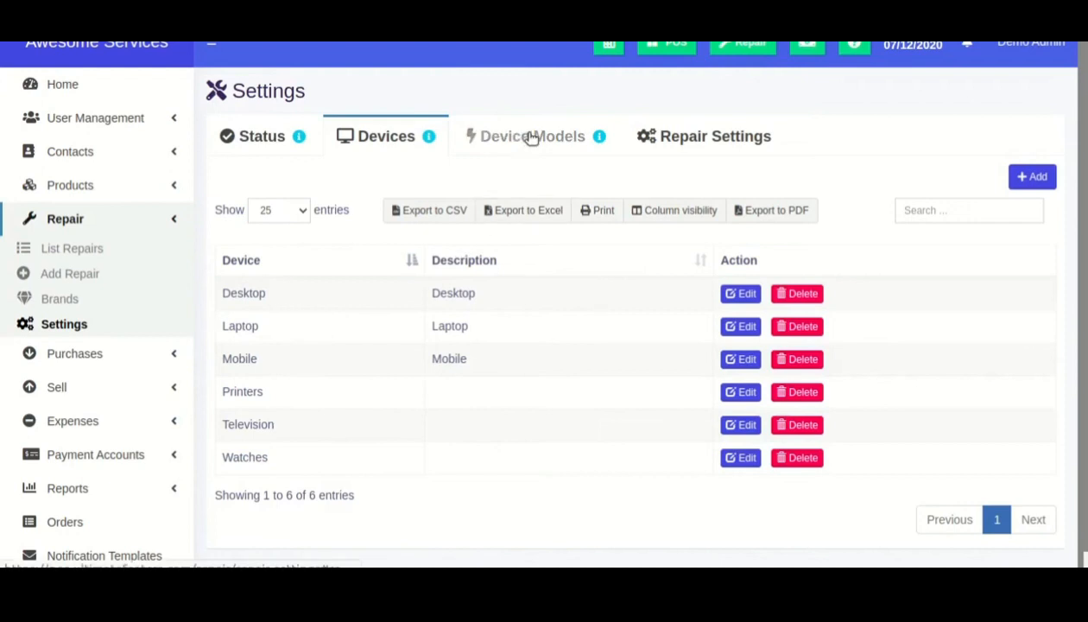
pyautogui.scroll(-2, 325, 342)
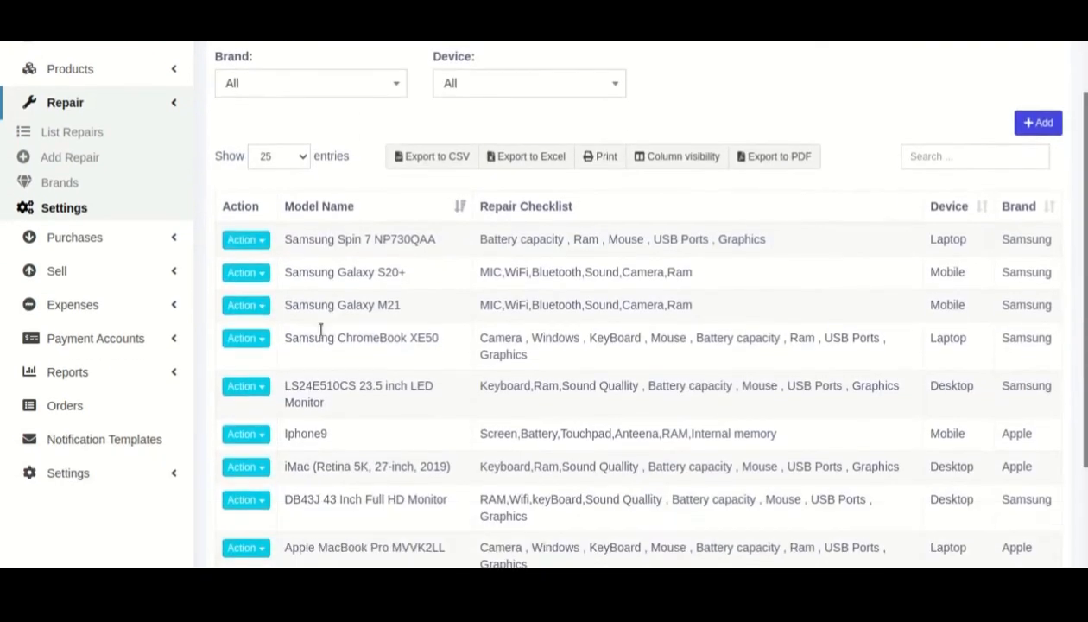
pyautogui.moveTo(288, 222); pyautogui.dragTo(436, 222)
pyautogui.click(412, 223)
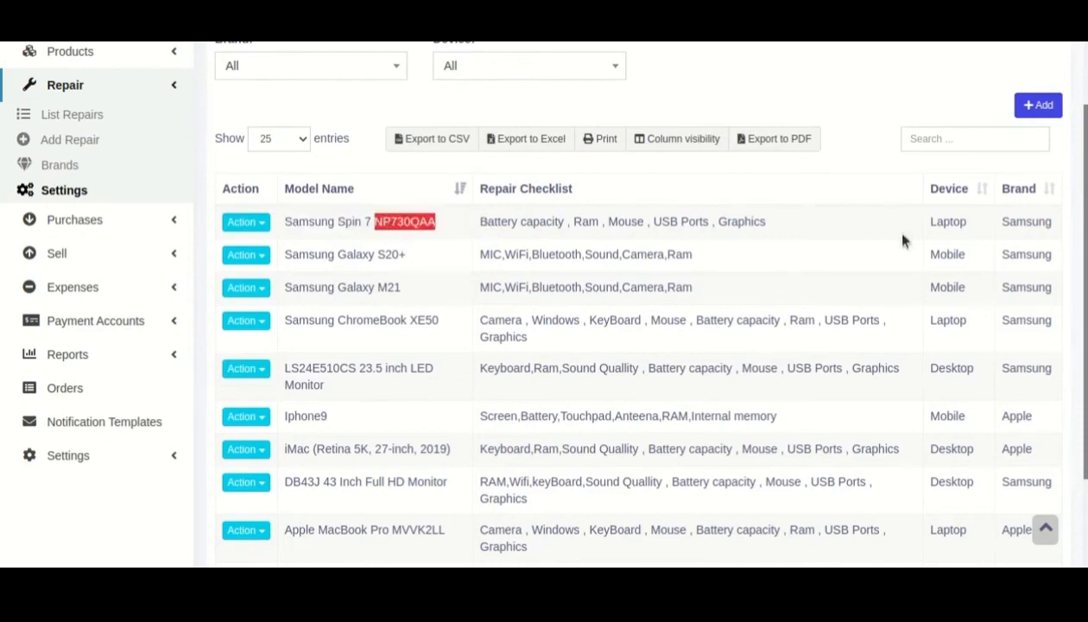
pyautogui.click(947, 221)
pyautogui.doubleClick(936, 222)
pyautogui.moveTo(1045, 223); pyautogui.dragTo(998, 248)
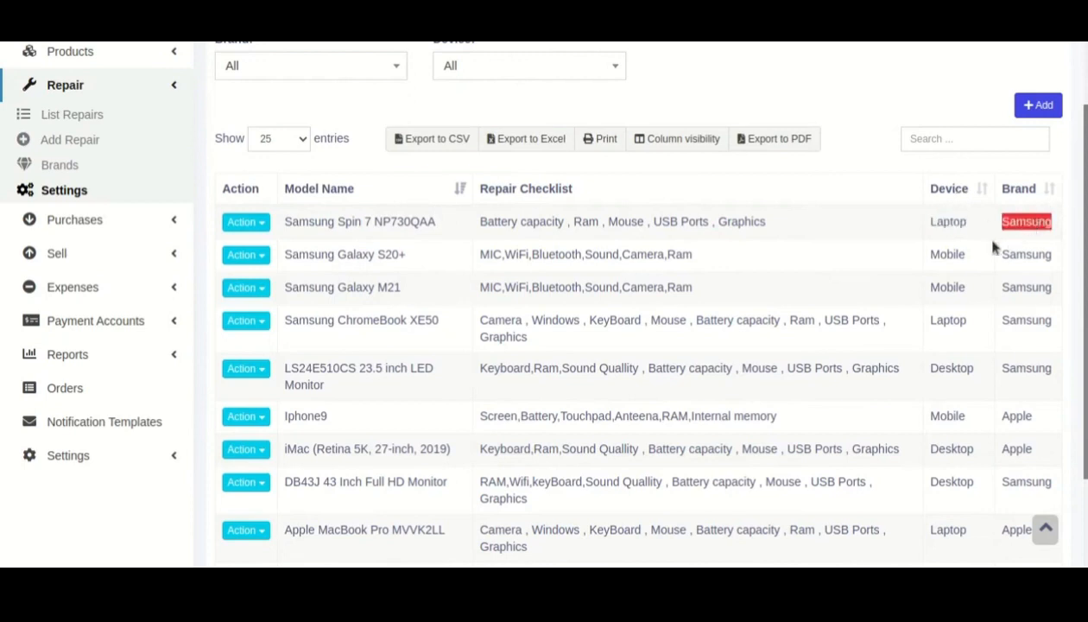
# Sort the device models by the Brand column
pyautogui.click(1017, 197)
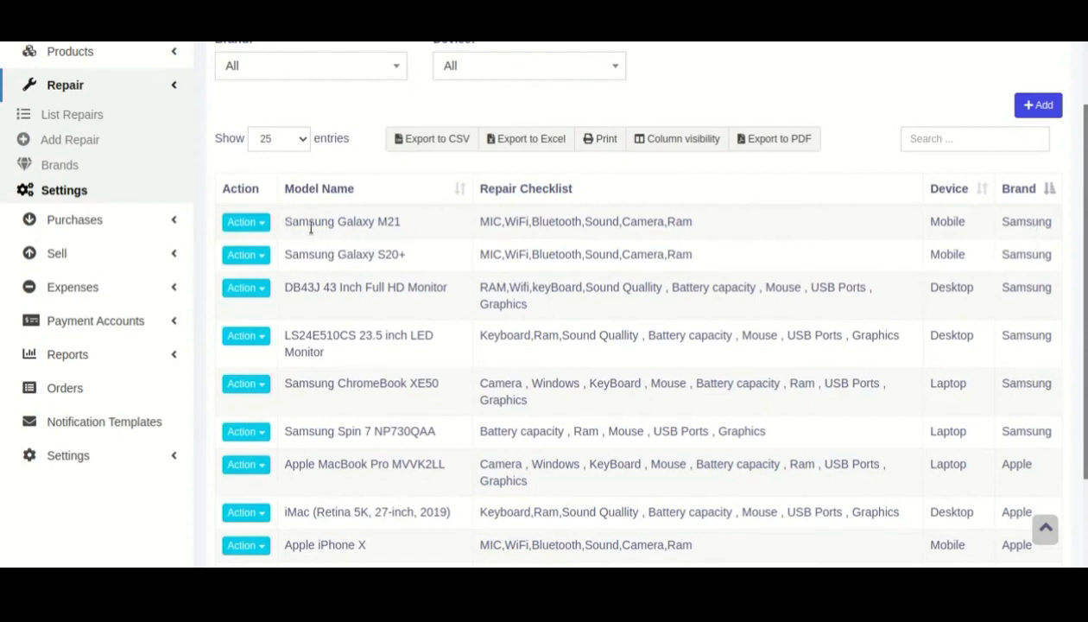
pyautogui.doubleClick(382, 254)
pyautogui.scroll(3, 653, 292)
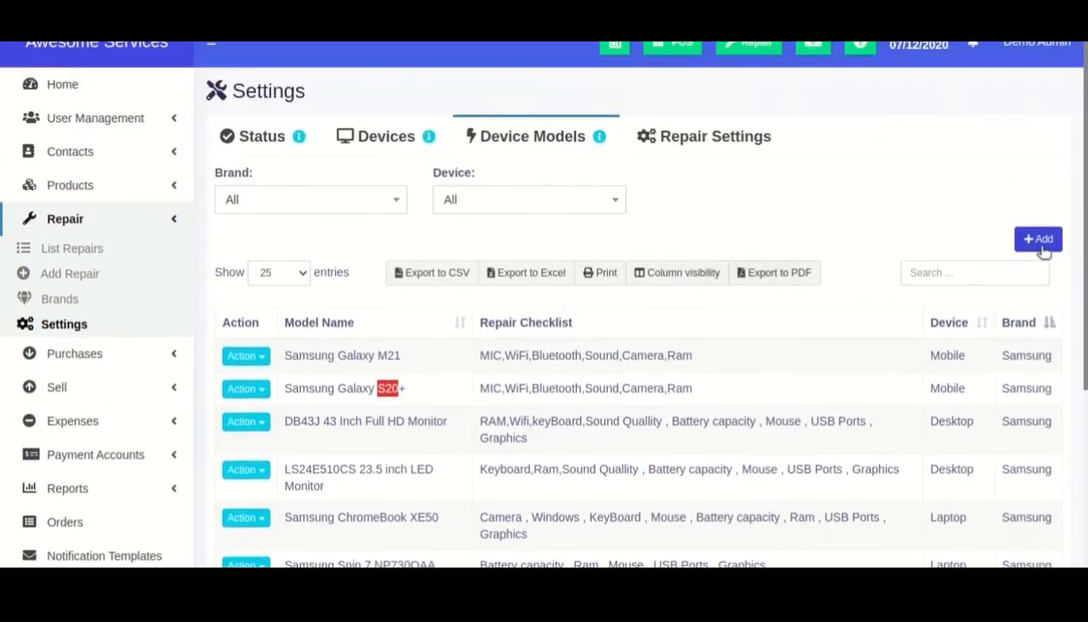
# Start a new device model named Iphone with brand Apple
pyautogui.click(1042, 245)
pyautogui.click(406, 137)
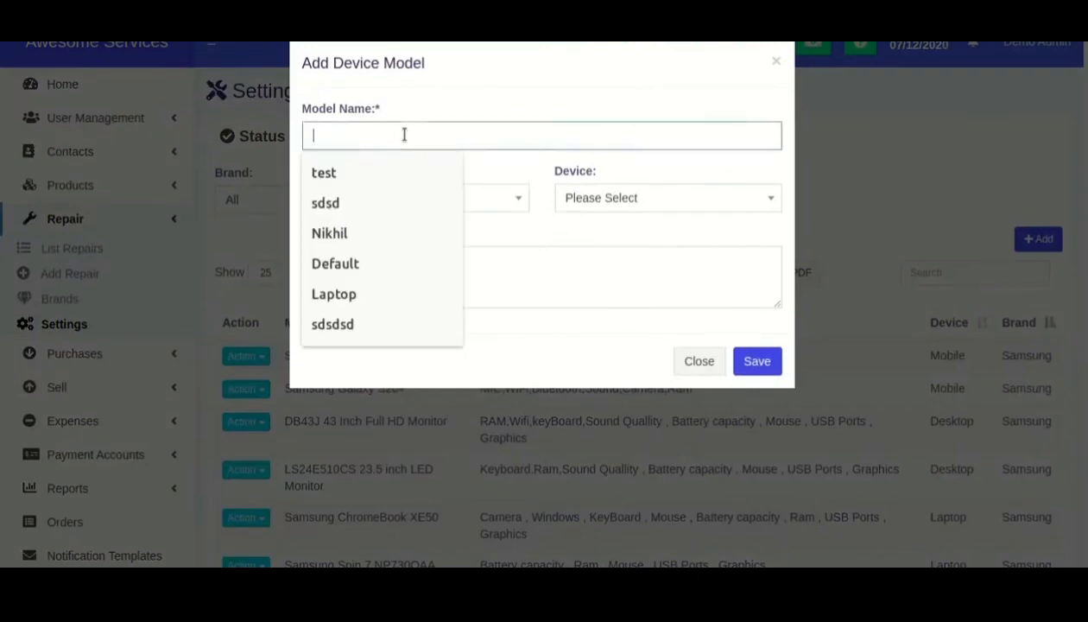
pyautogui.write('Ipo')
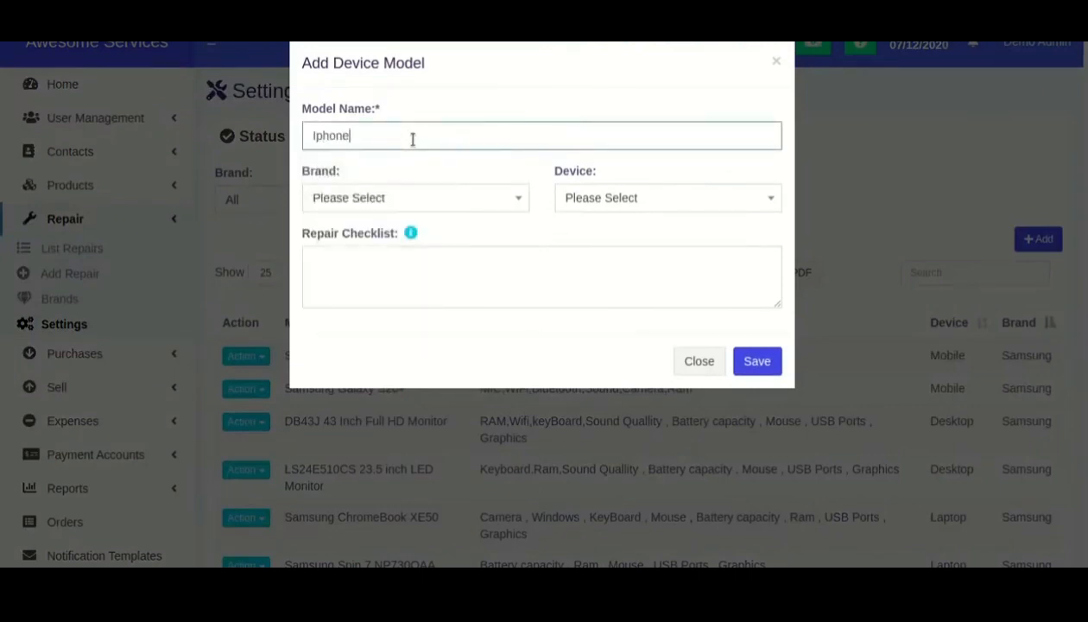
pyautogui.write('one')
pyautogui.click(389, 197)
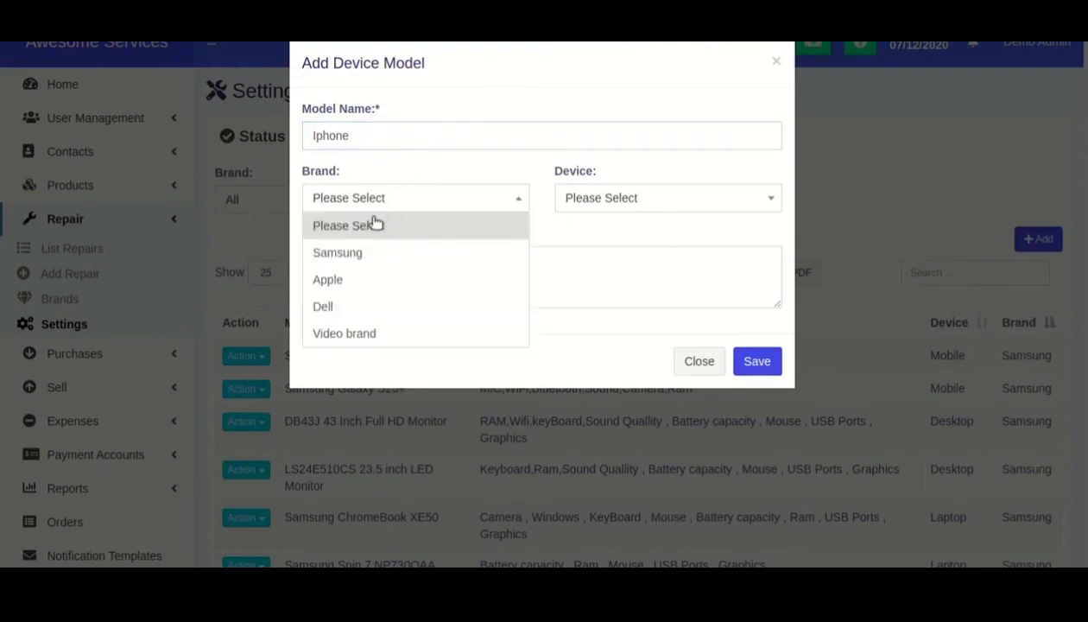
pyautogui.click(341, 279)
# Set the new model's device type to Mobile
pyautogui.click(646, 200)
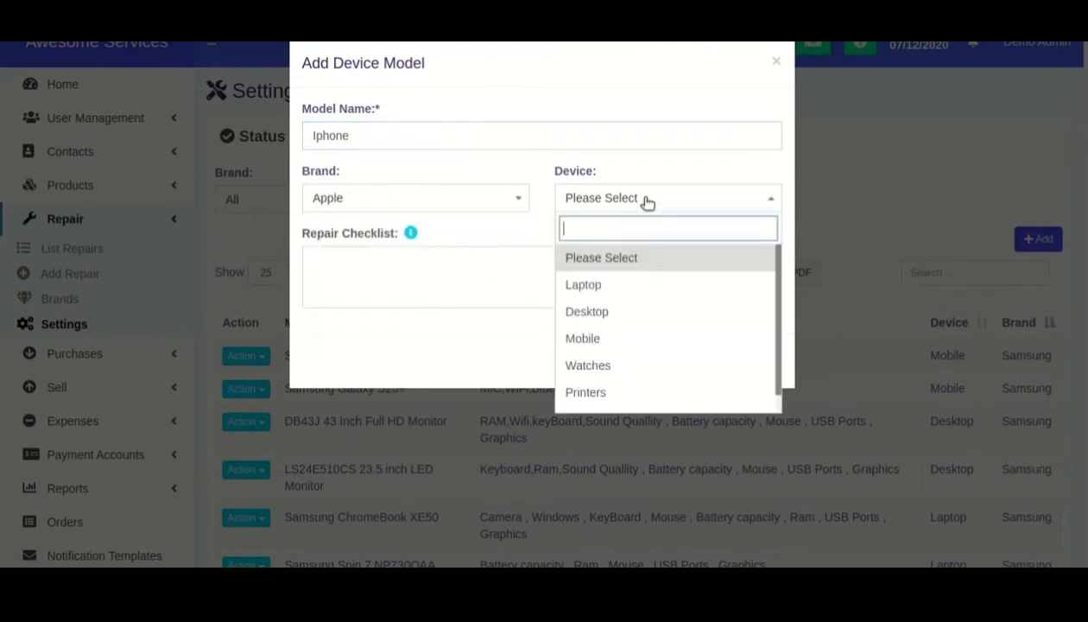
pyautogui.write('la')
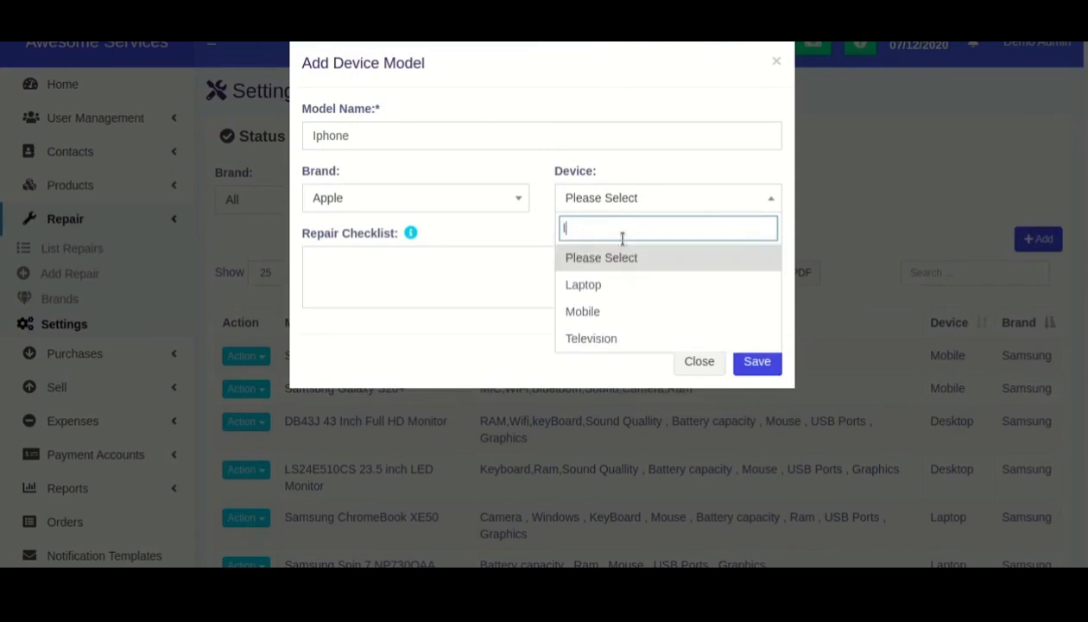
pyautogui.press('BackSpace')
pyautogui.press('BackSpace')
pyautogui.write('p')
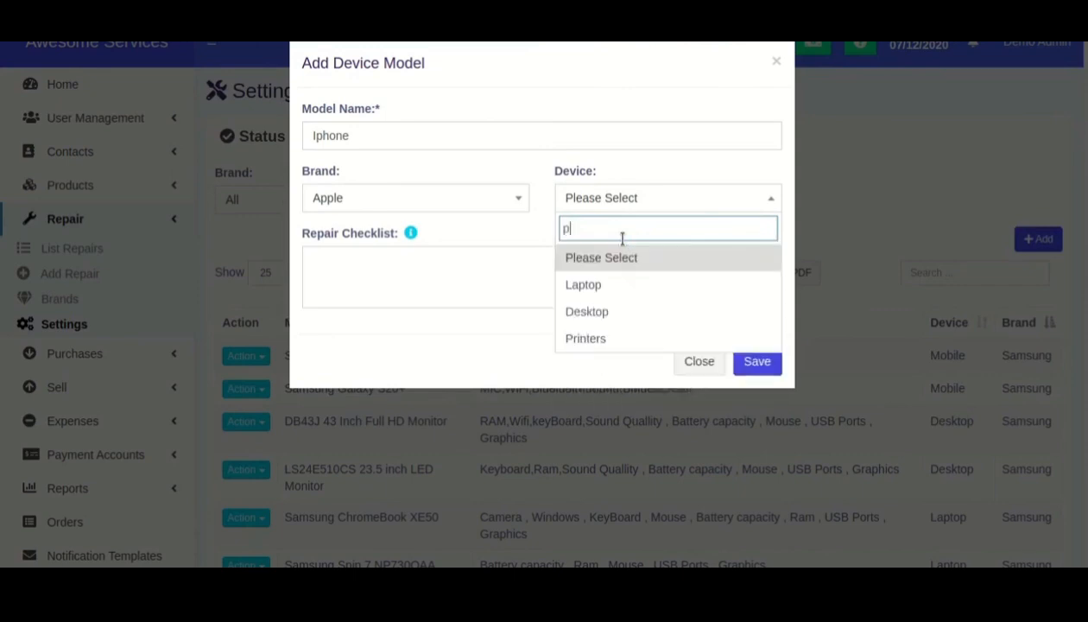
pyautogui.press('BackSpace')
pyautogui.write('mo')
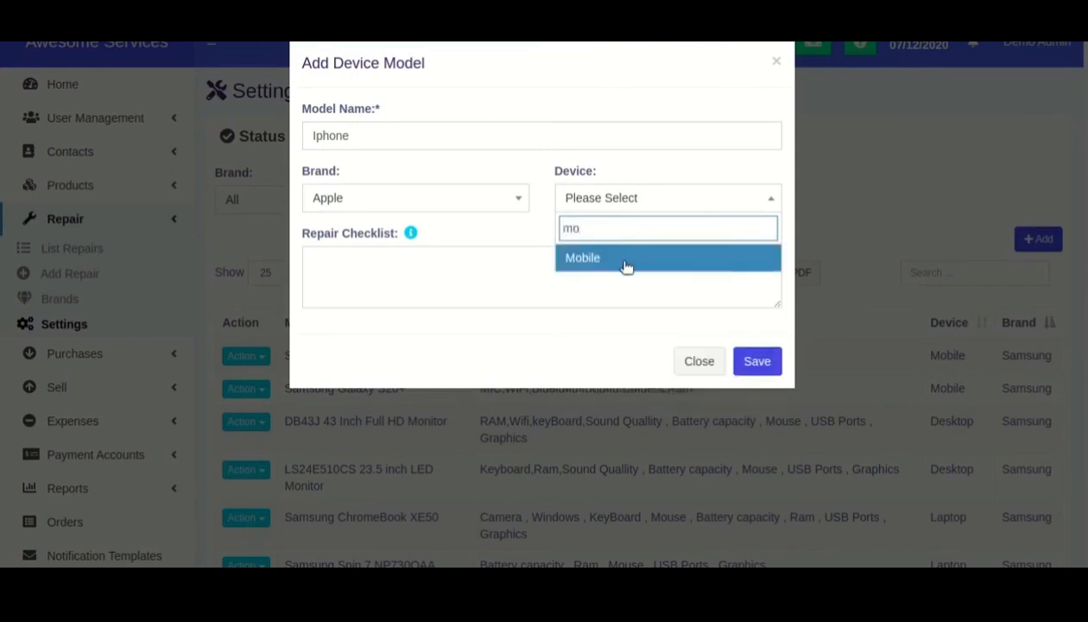
pyautogui.click(625, 261)
# Enter the checklist Screen, Battery, Touchpad, Sound, Anteena and save the model
pyautogui.click(556, 257)
pyautogui.write('Screen|Battery|Touchpad|Sound|Anteena')
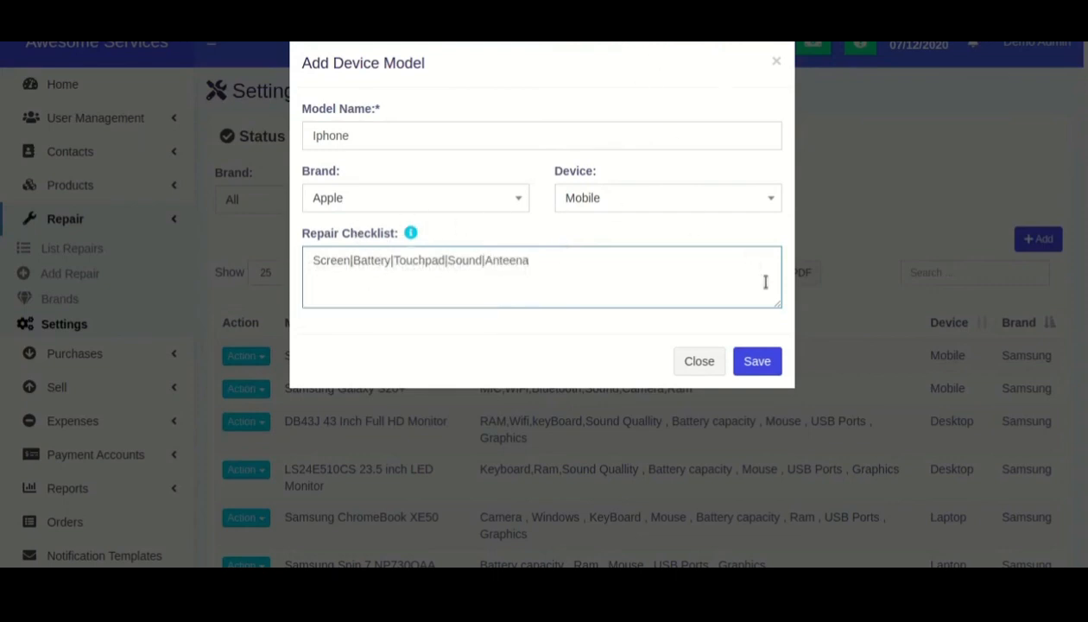
pyautogui.click(766, 364)
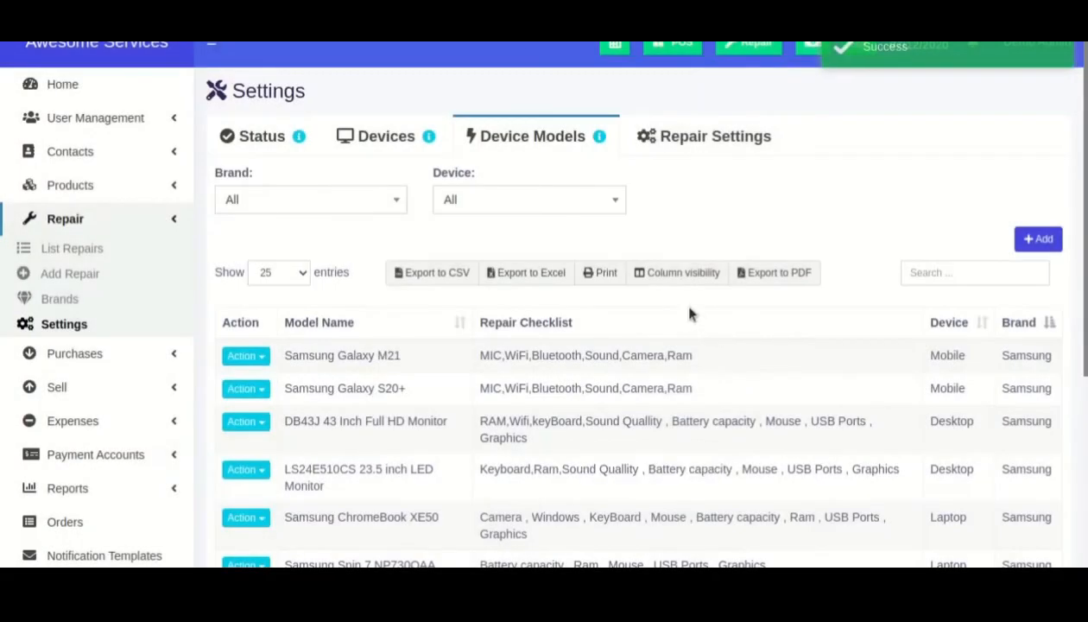
pyautogui.scroll(-4, 532, 367)
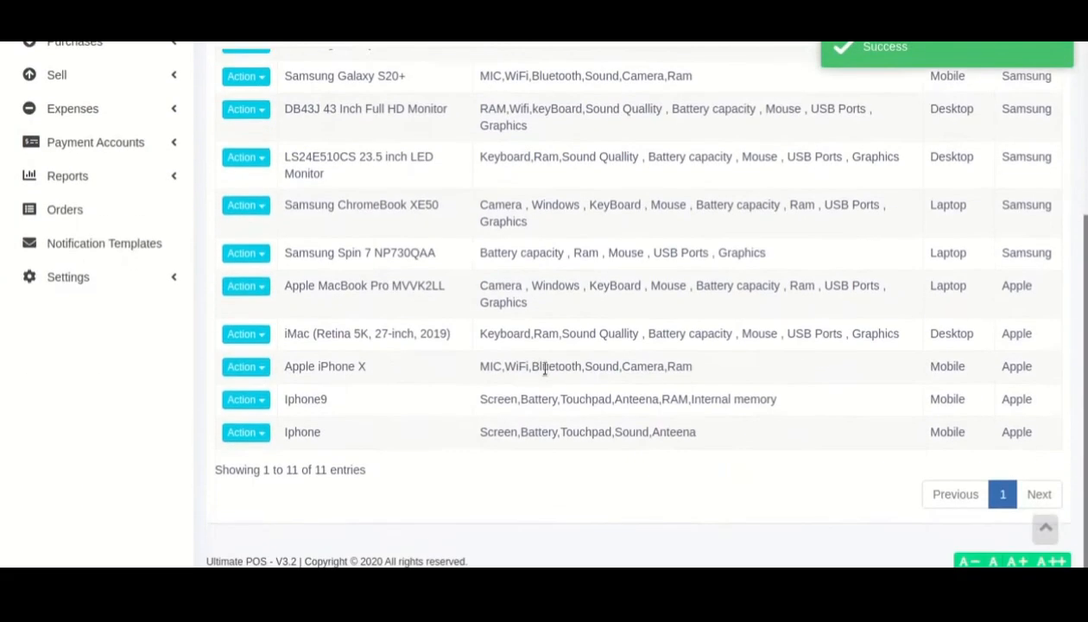
pyautogui.scroll(3, 544, 371)
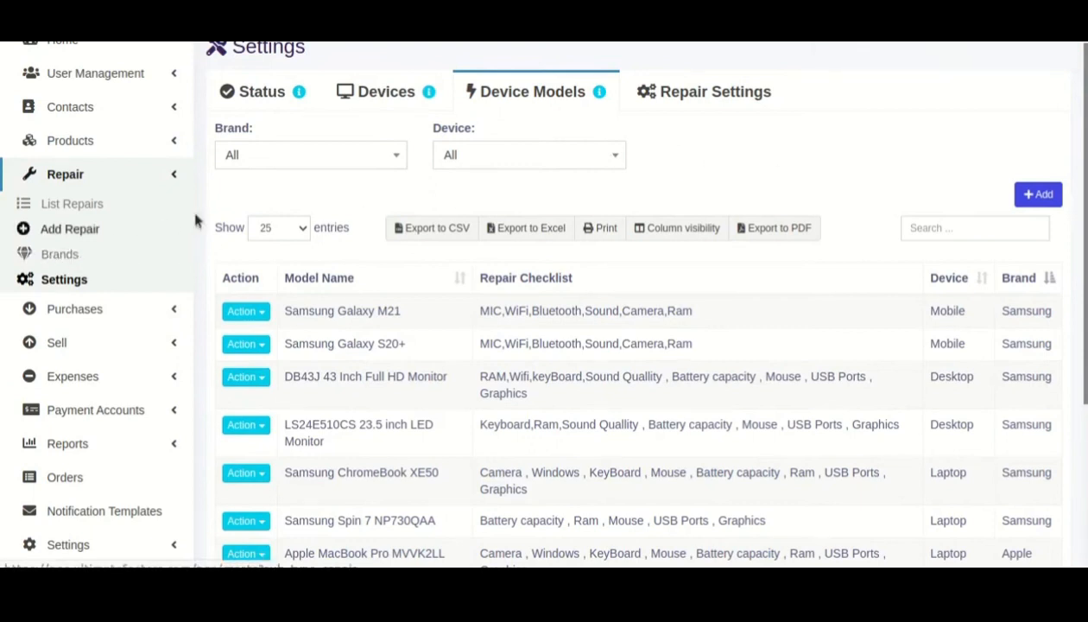
# Browse Devices and Device Models, then reload and reopen Repair Settings
pyautogui.click(390, 90)
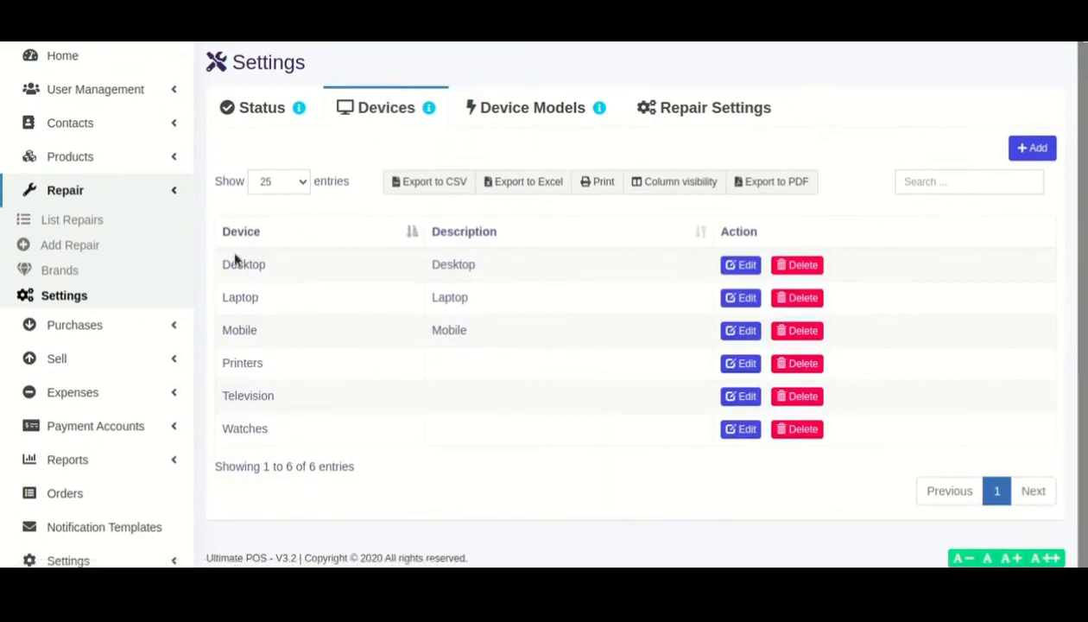
pyautogui.click(537, 98)
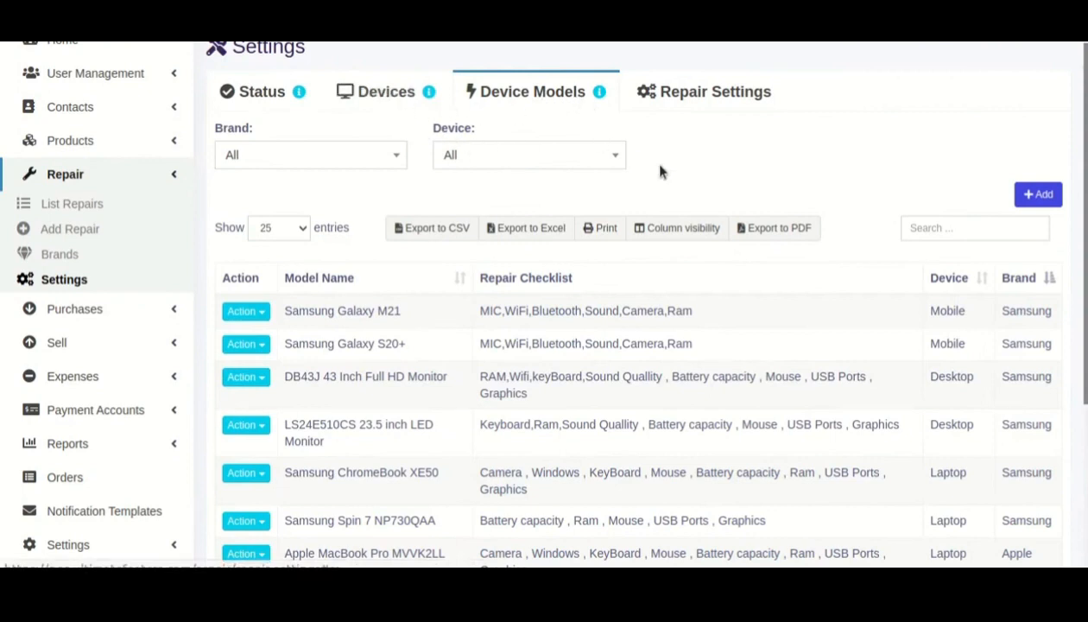
pyautogui.scroll(-2, 634, 162)
pyautogui.scroll(3, 633, 162)
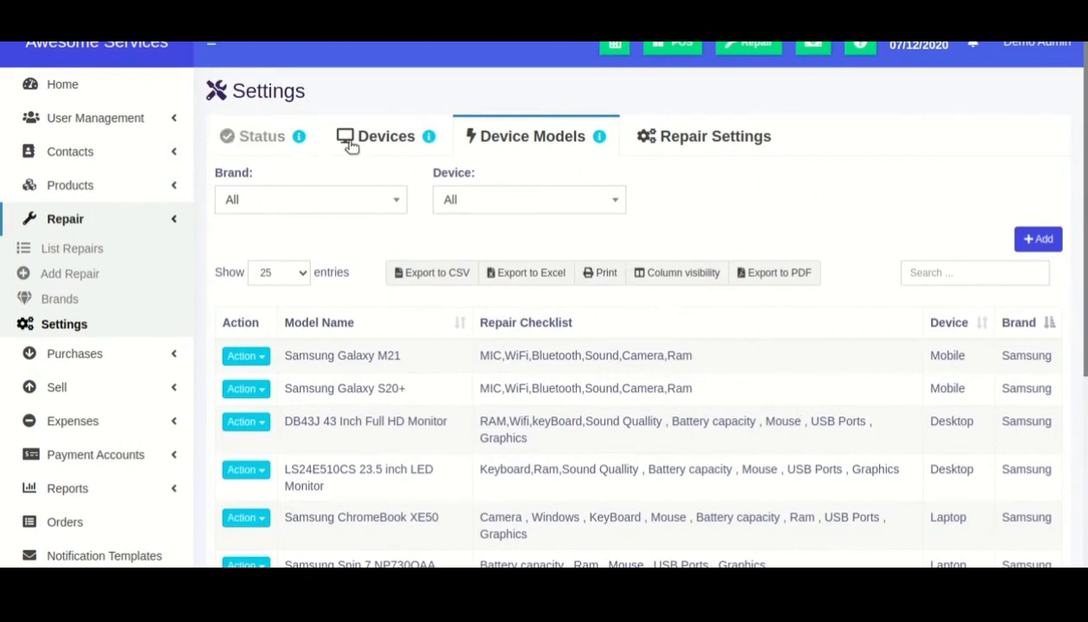
pyautogui.click(697, 156)
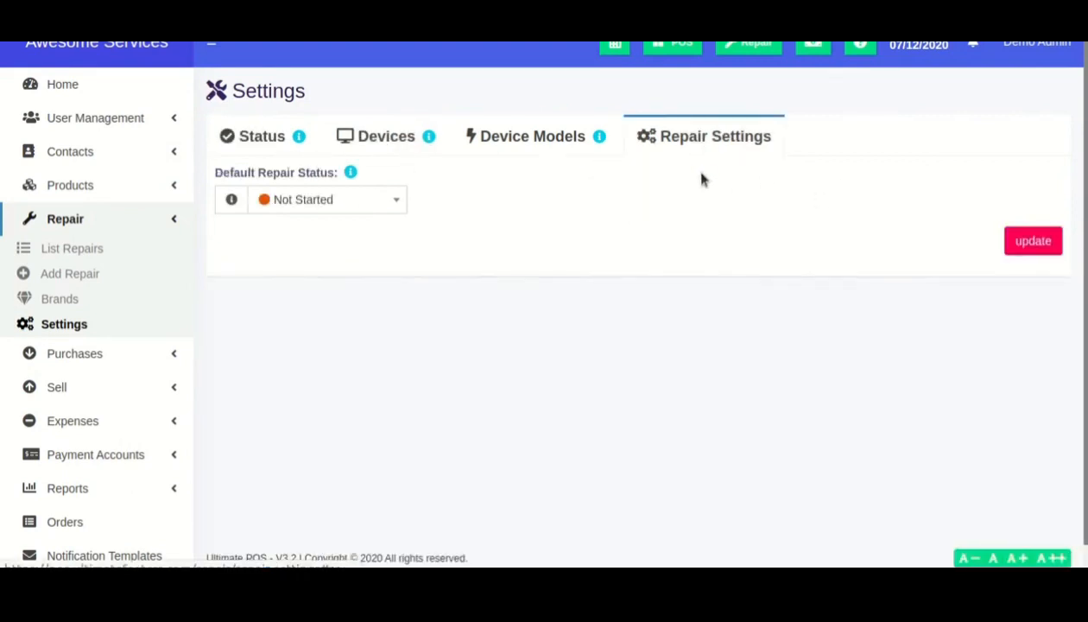
pyautogui.press('F5')
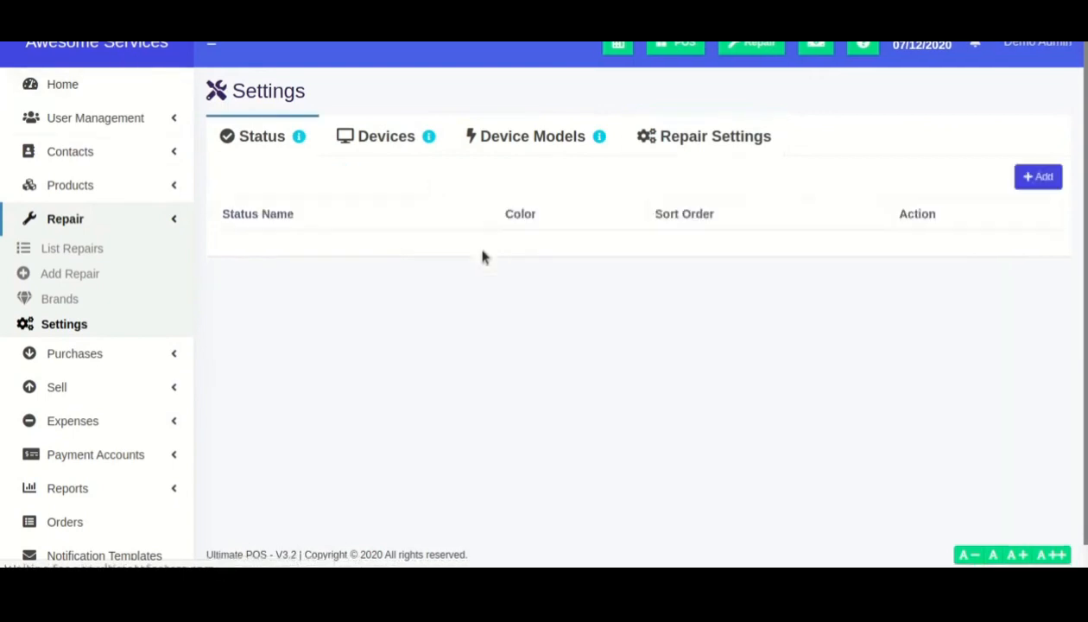
pyautogui.click(739, 141)
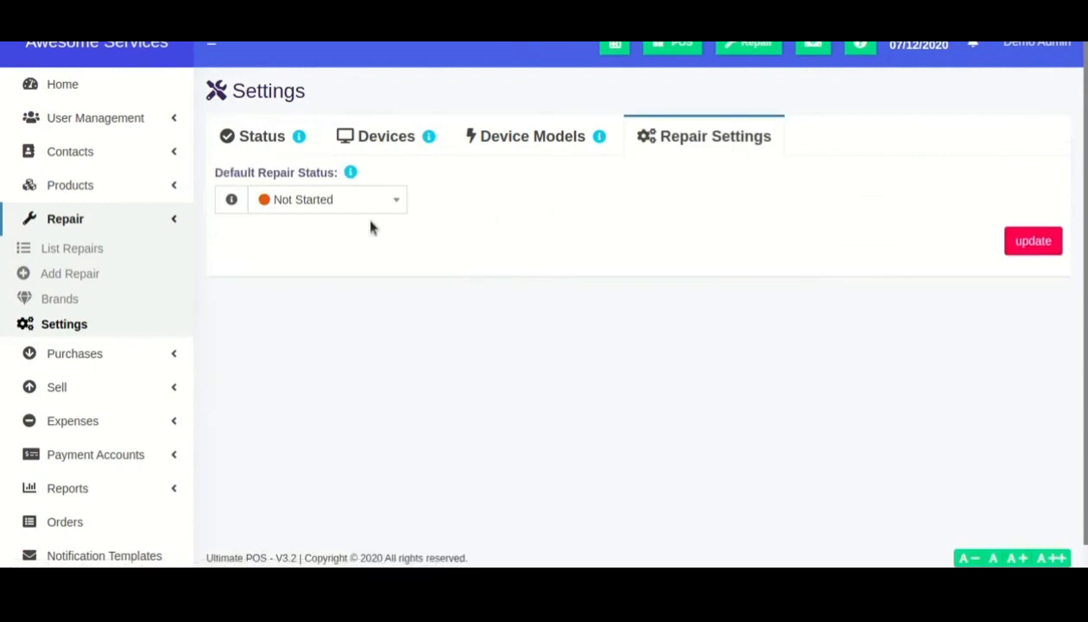
# Keep Not Started as the default repair status and go to the Add Repair screen
pyautogui.click(328, 200)
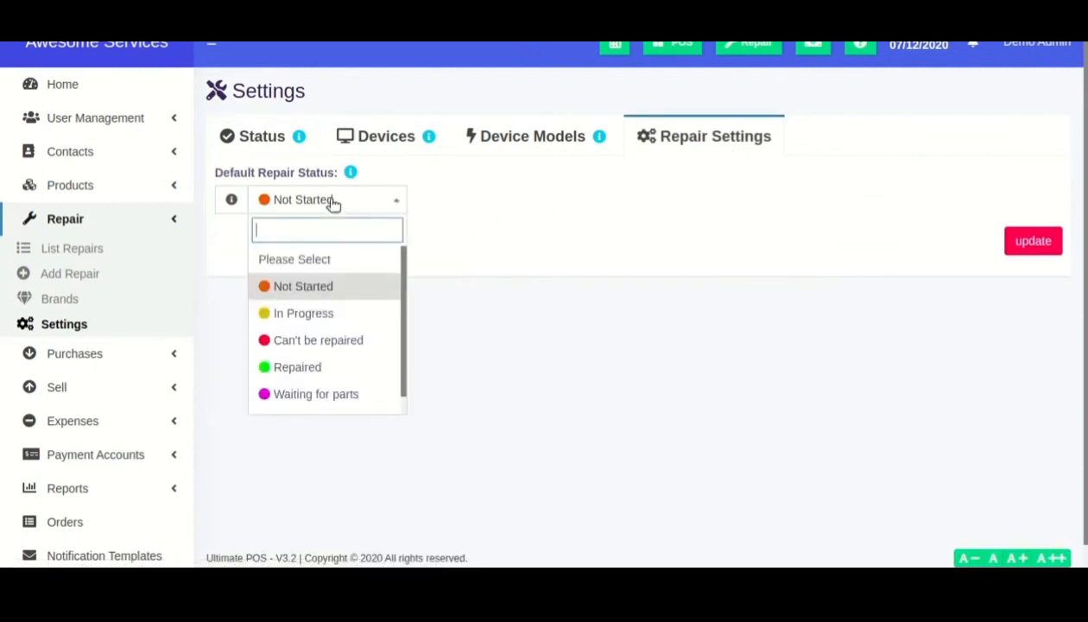
pyautogui.click(472, 200)
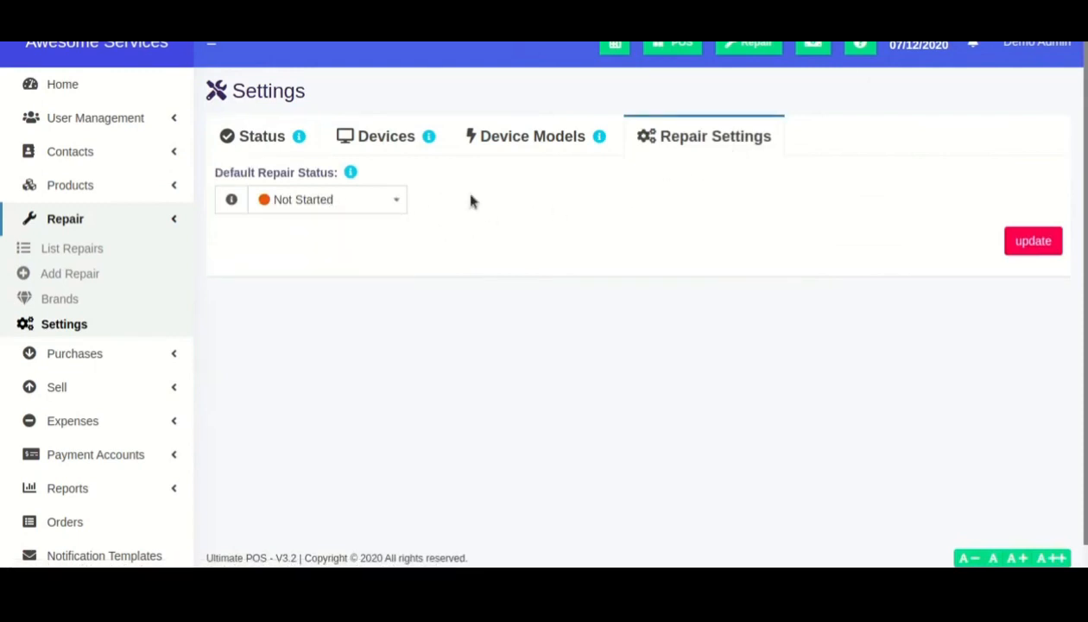
pyautogui.click(342, 205)
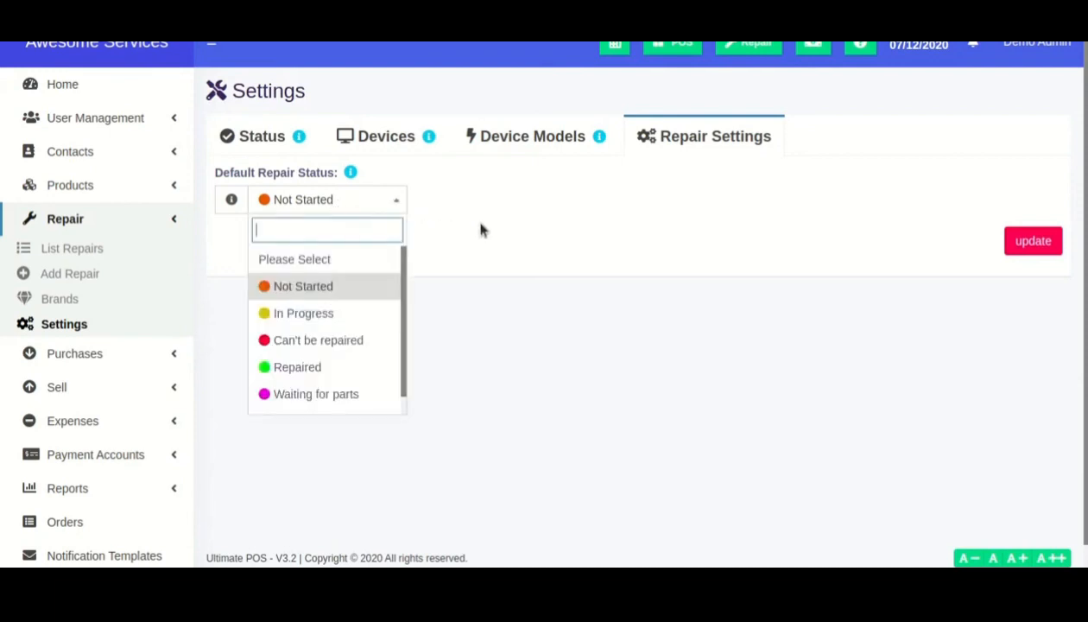
pyautogui.click(316, 287)
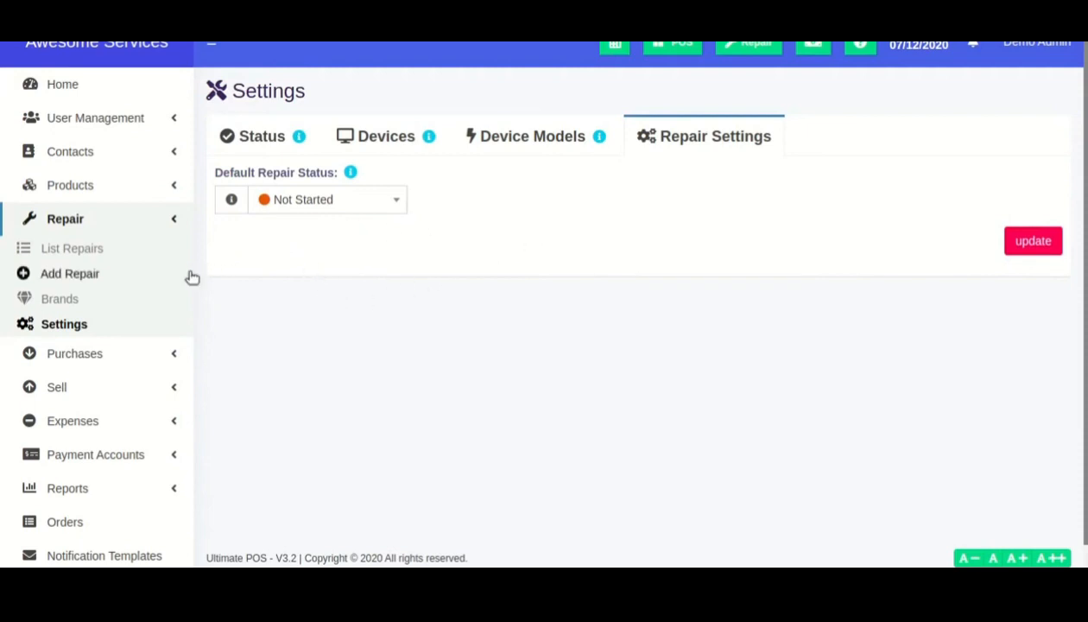
pyautogui.click(737, 50)
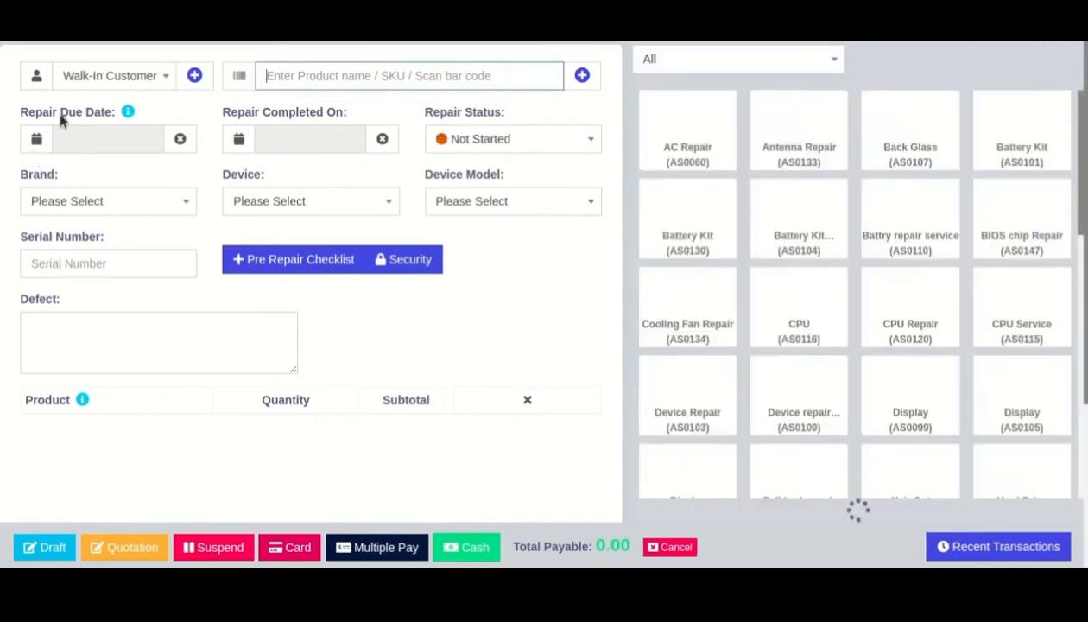
# Assign Demo Technician as the repair's service staff
pyautogui.click(132, 79)
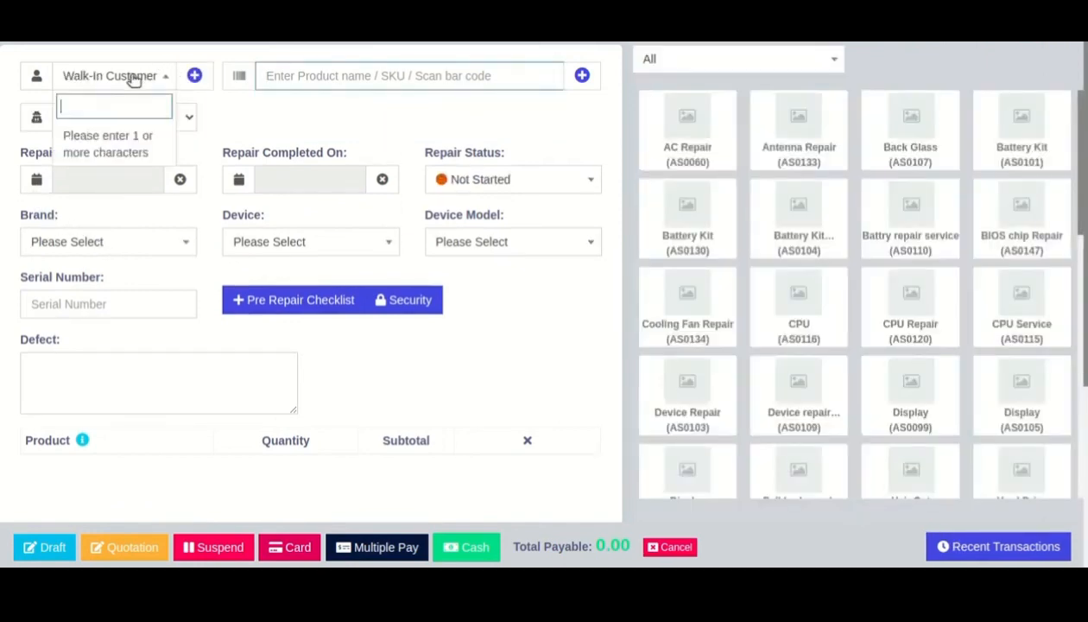
pyautogui.click(140, 45)
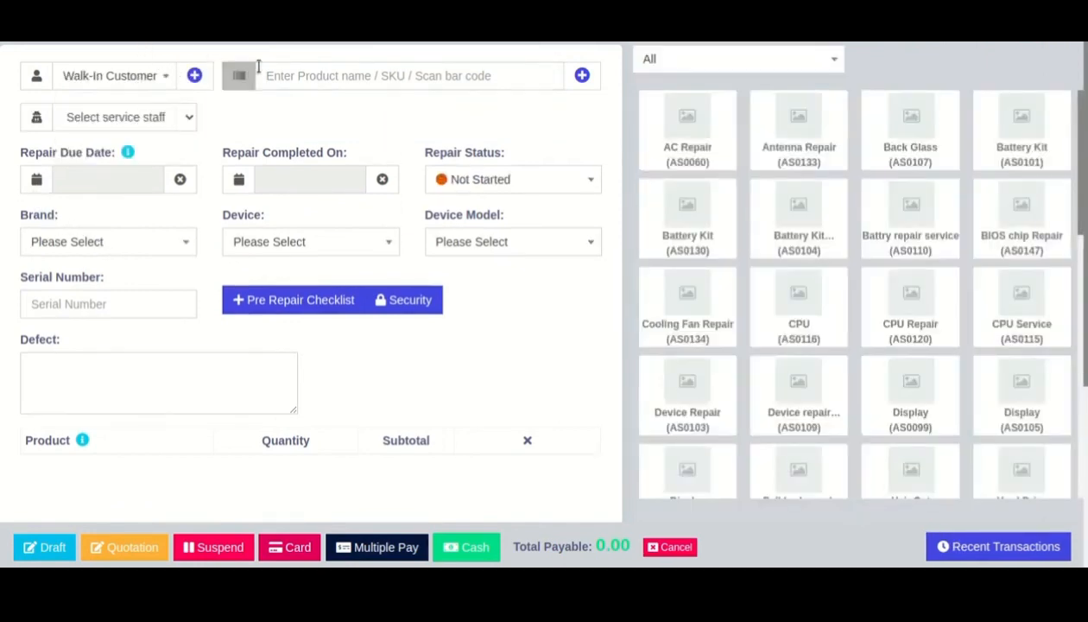
pyautogui.click(307, 76)
pyautogui.click(339, 44)
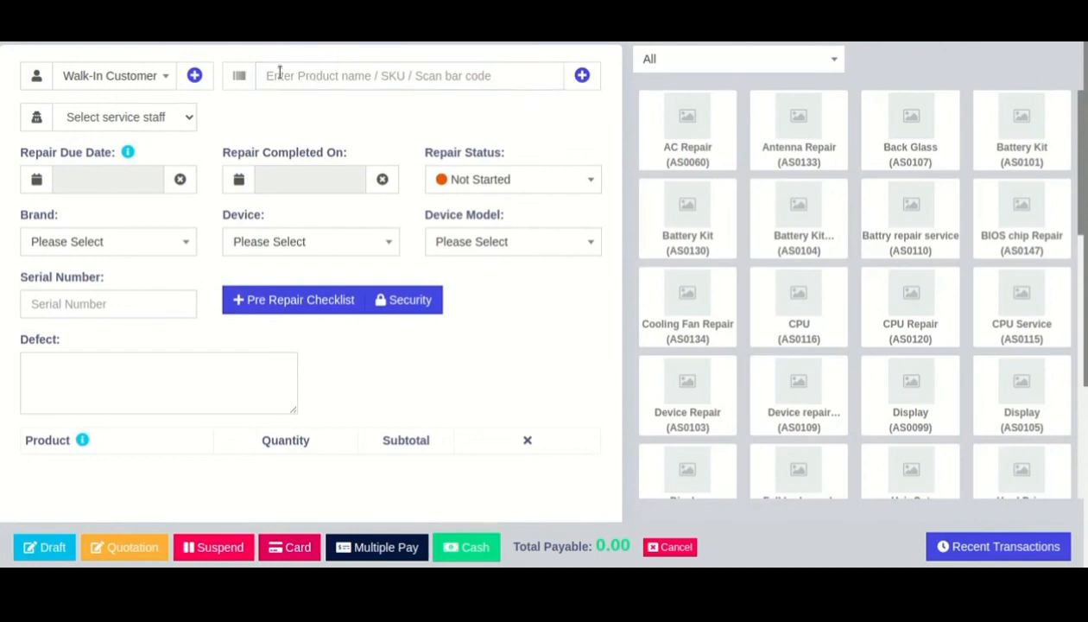
pyautogui.click(124, 120)
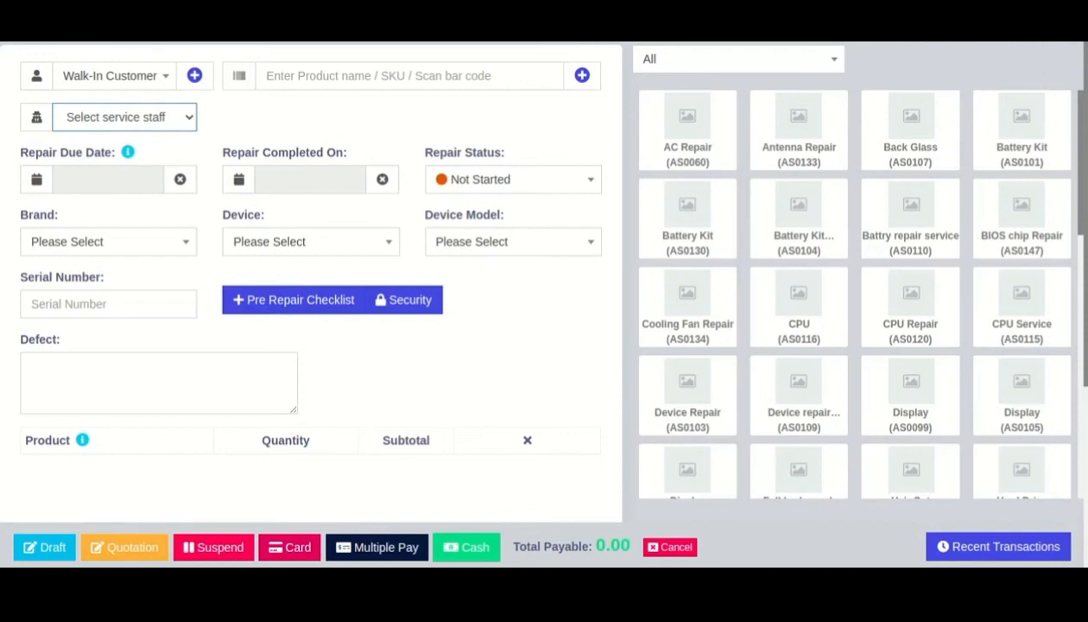
pyautogui.click(166, 159)
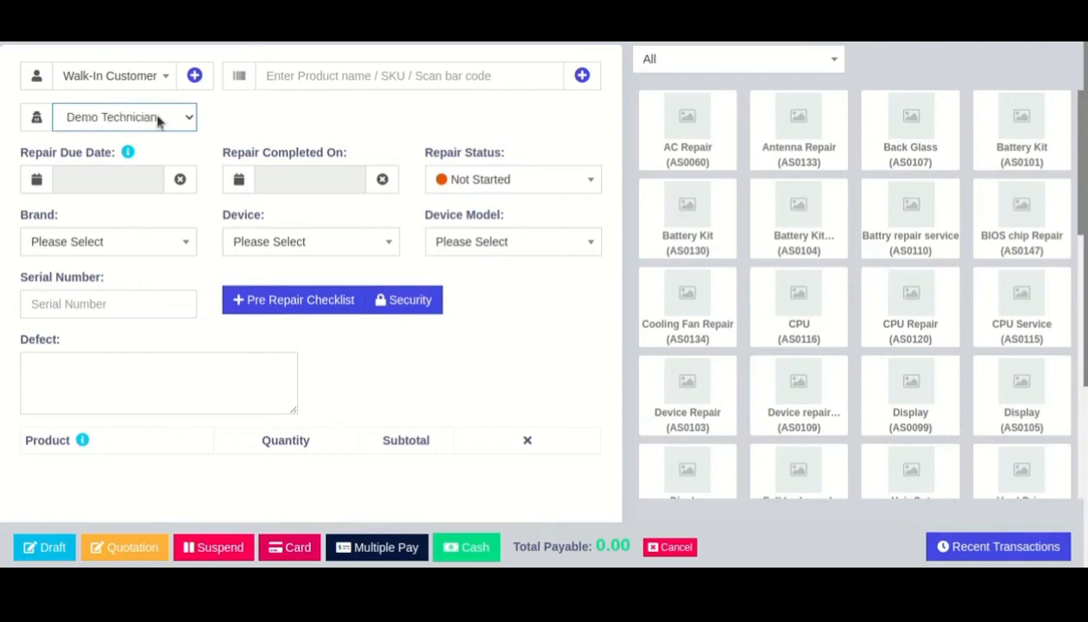
# Set the repair due date to July 15, clear the completion date, keep status Not Started
pyautogui.click(87, 182)
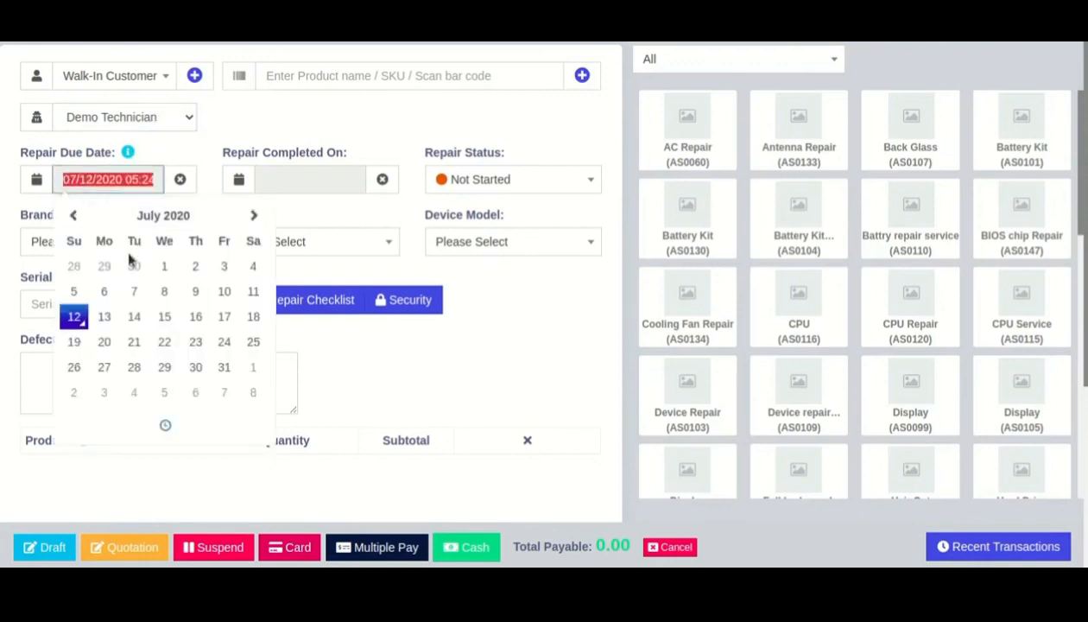
pyautogui.click(164, 316)
pyautogui.click(300, 124)
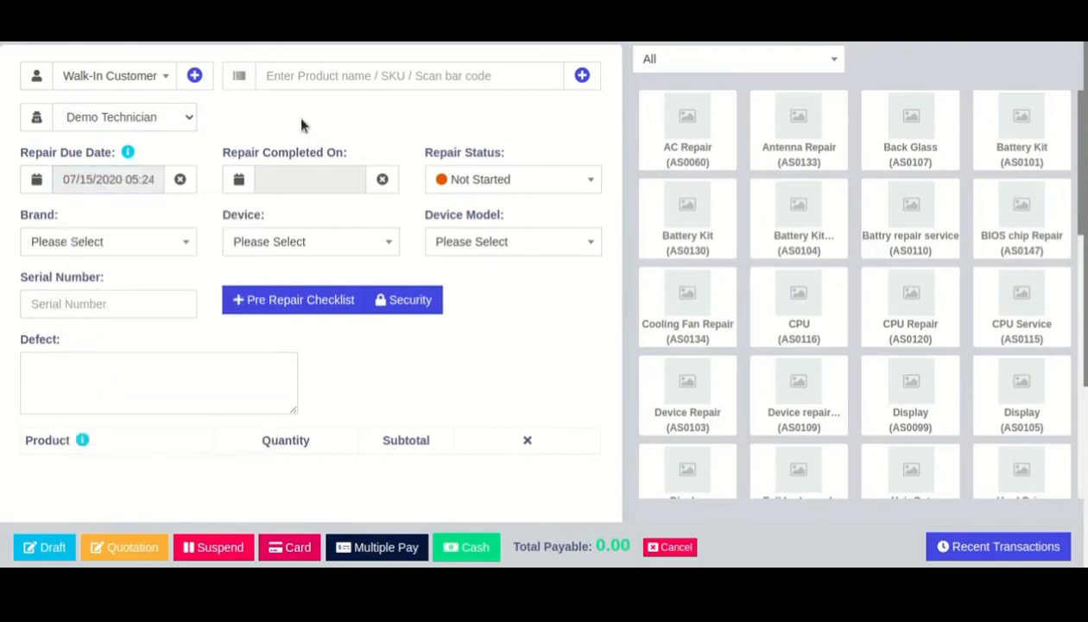
pyautogui.click(284, 190)
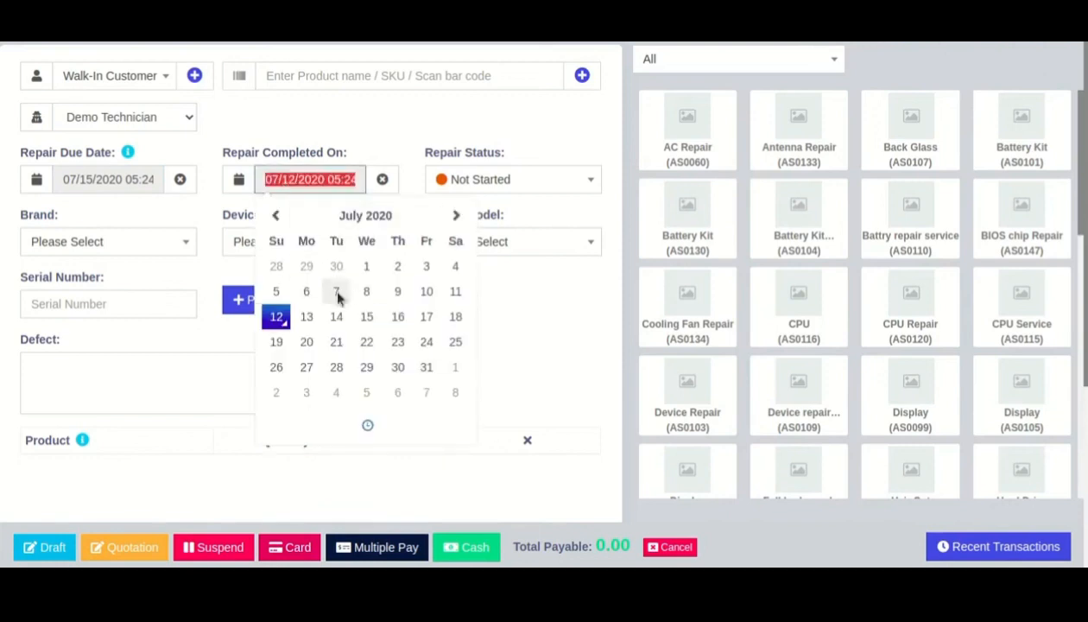
pyautogui.click(381, 179)
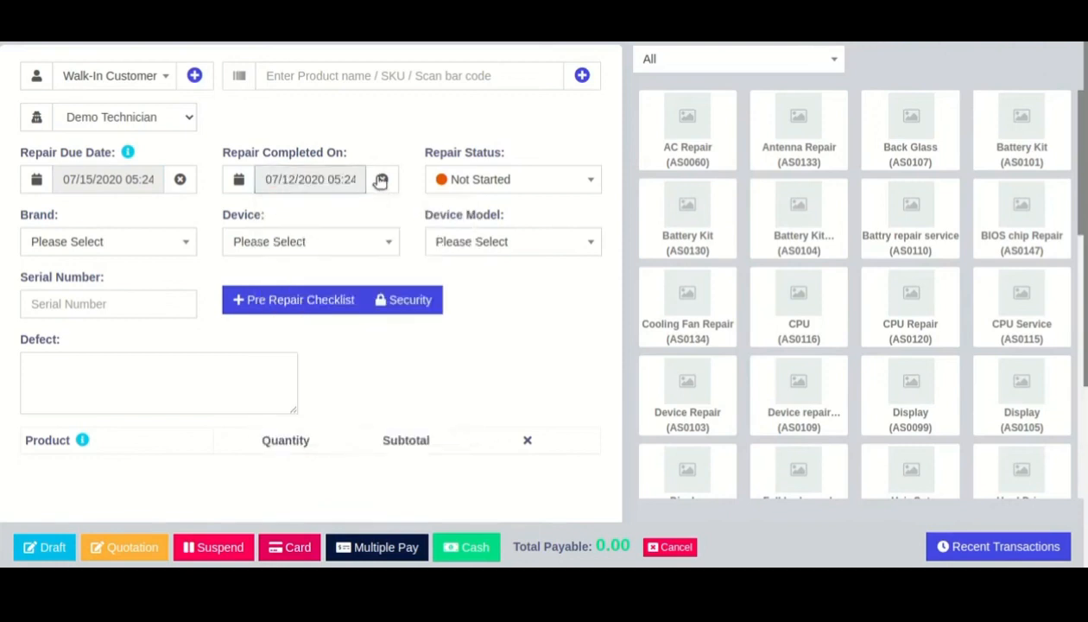
pyautogui.click(493, 180)
pyautogui.click(323, 228)
# Choose brand Apple, device Mobile and device model Apple iPhone X
pyautogui.click(116, 244)
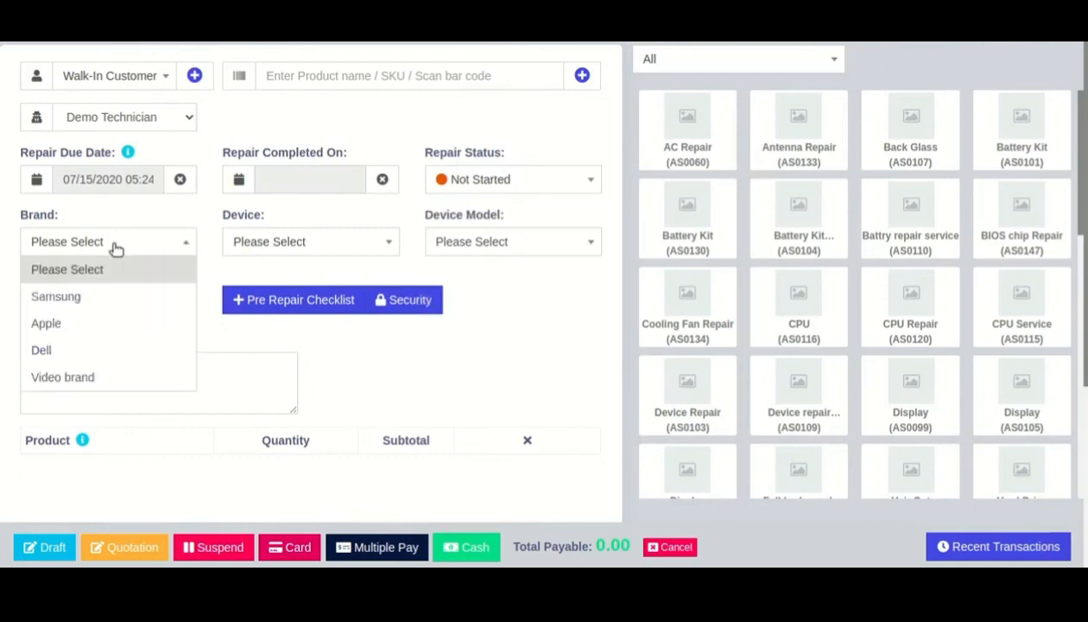
pyautogui.click(73, 322)
pyautogui.click(258, 246)
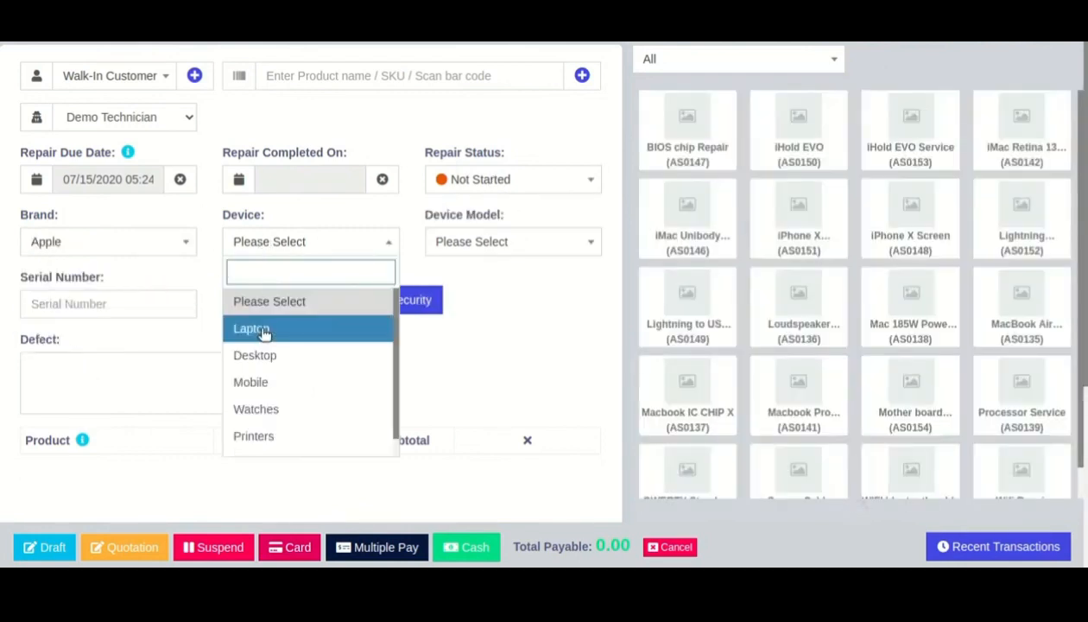
pyautogui.write('mo')
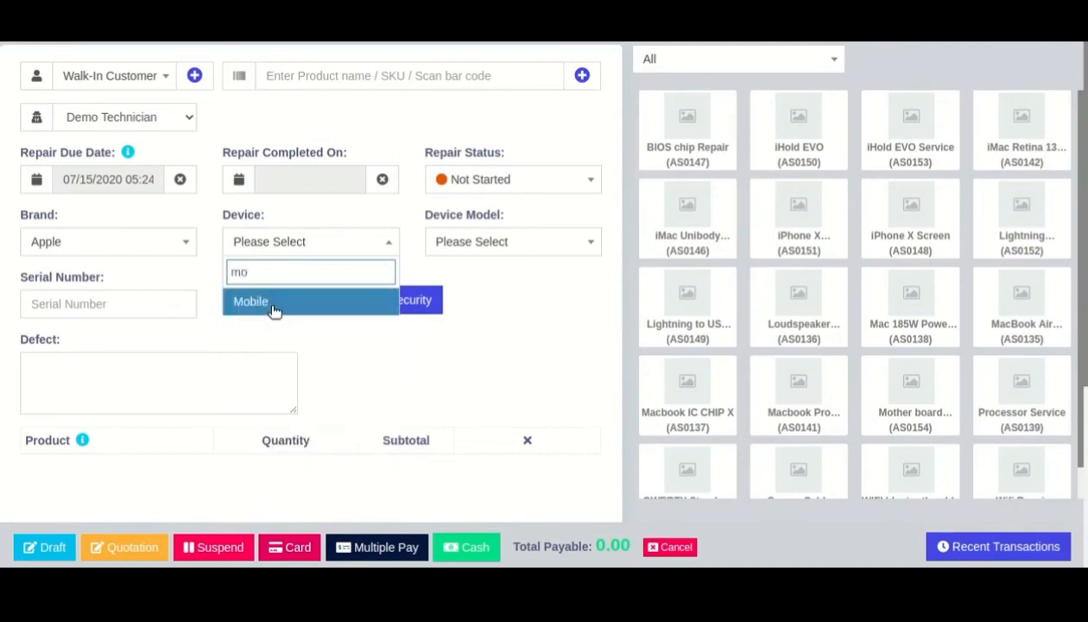
pyautogui.click(270, 304)
pyautogui.click(492, 247)
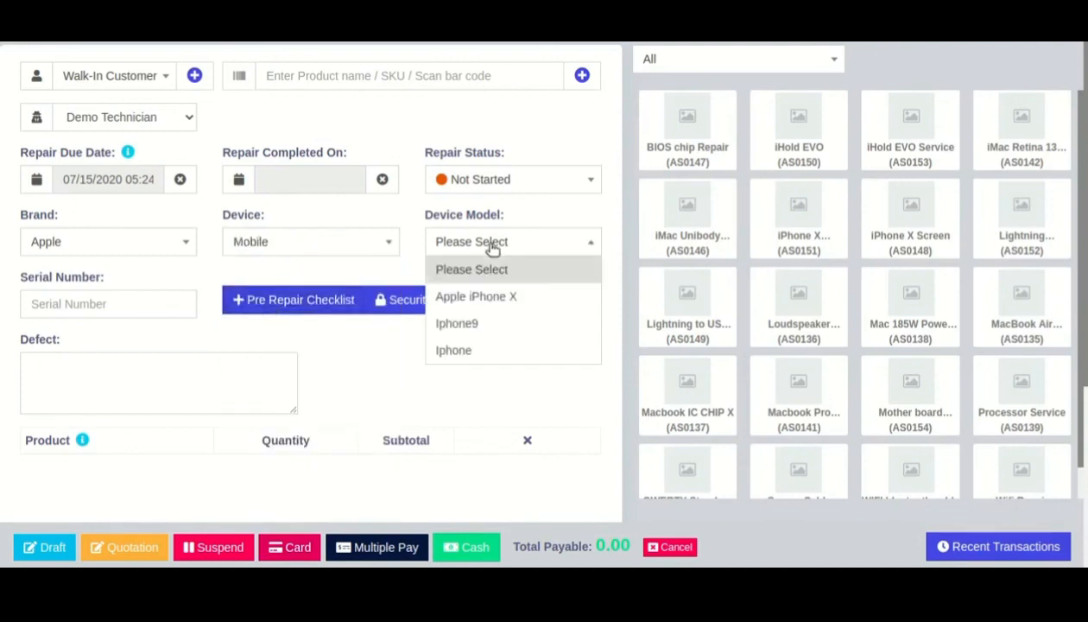
pyautogui.click(472, 302)
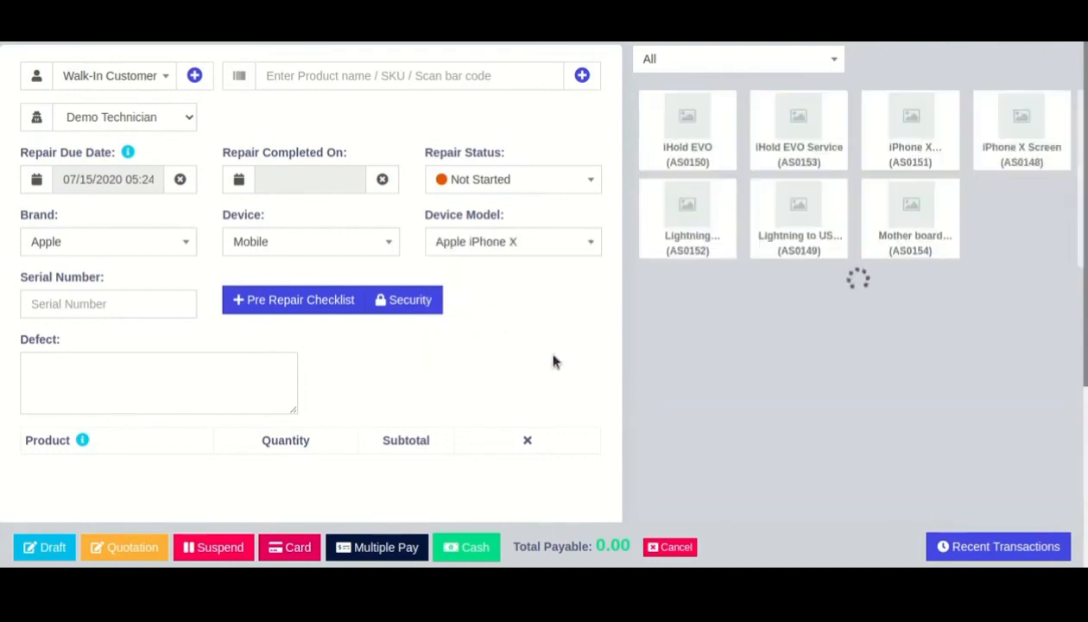
# Enter 456789 as the device serial number
pyautogui.click(140, 300)
pyautogui.write('12')
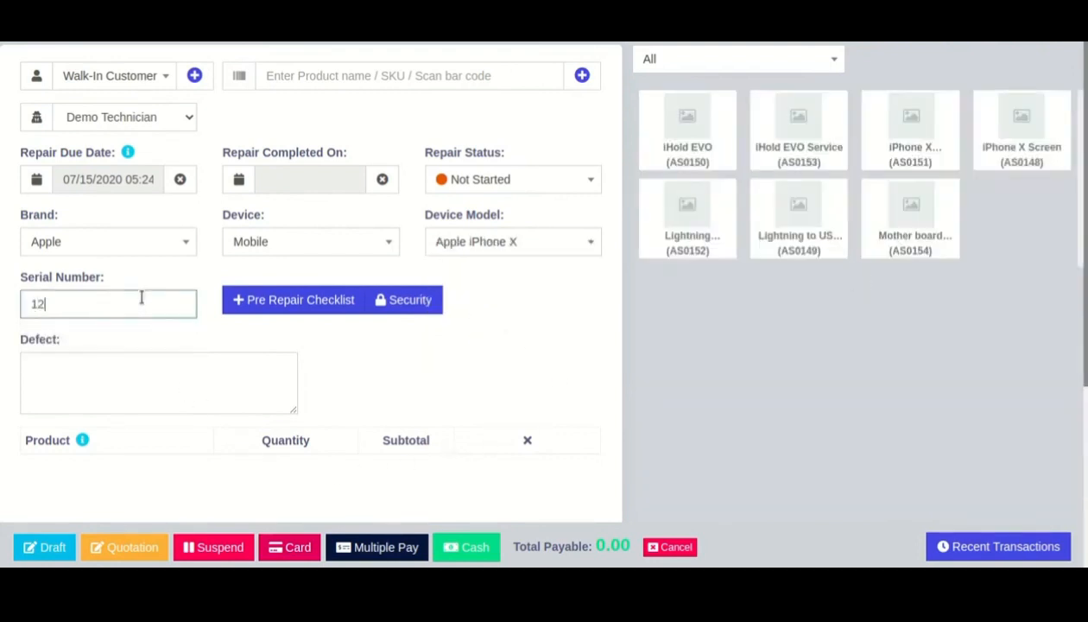
pyautogui.doubleClick(144, 300)
pyautogui.write('456789')
# Open the pre-repair checklist and mark MIC and WiFi as working
pyautogui.click(277, 309)
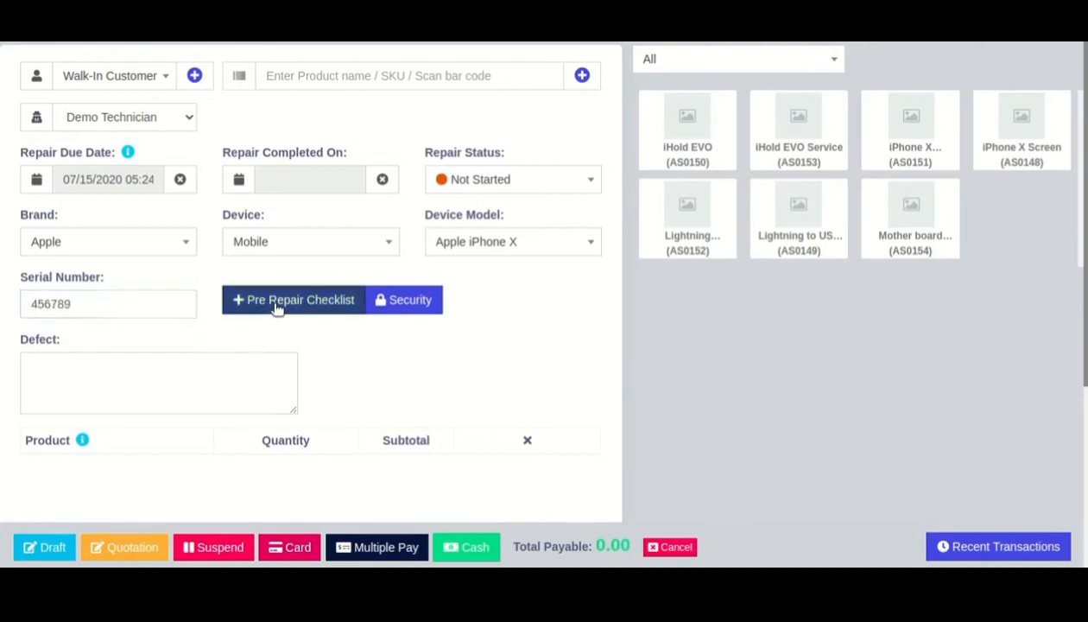
pyautogui.click(335, 175)
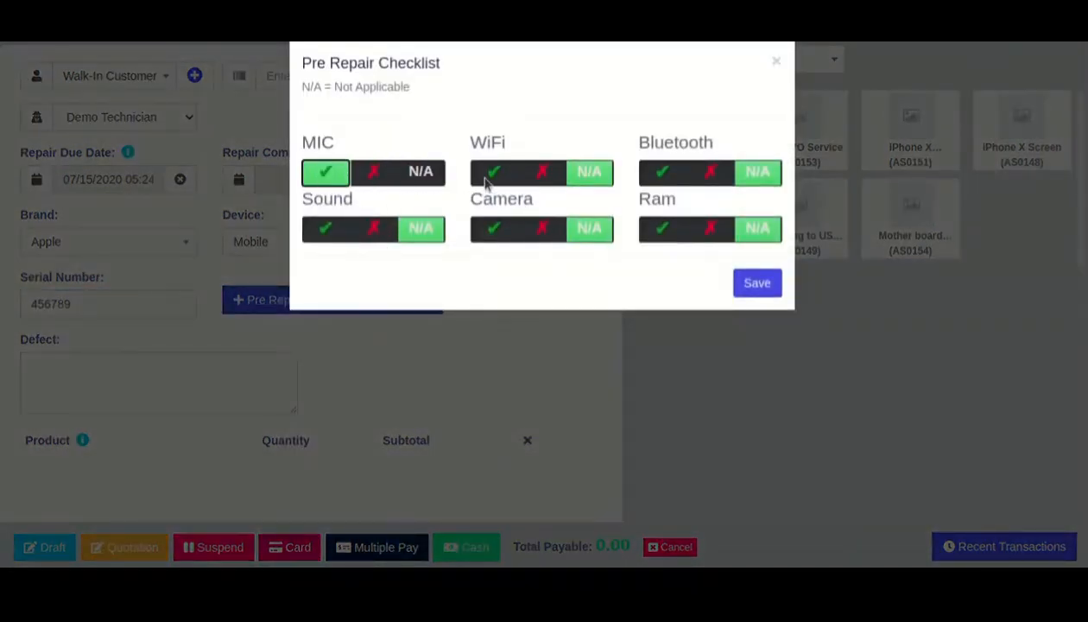
pyautogui.click(487, 177)
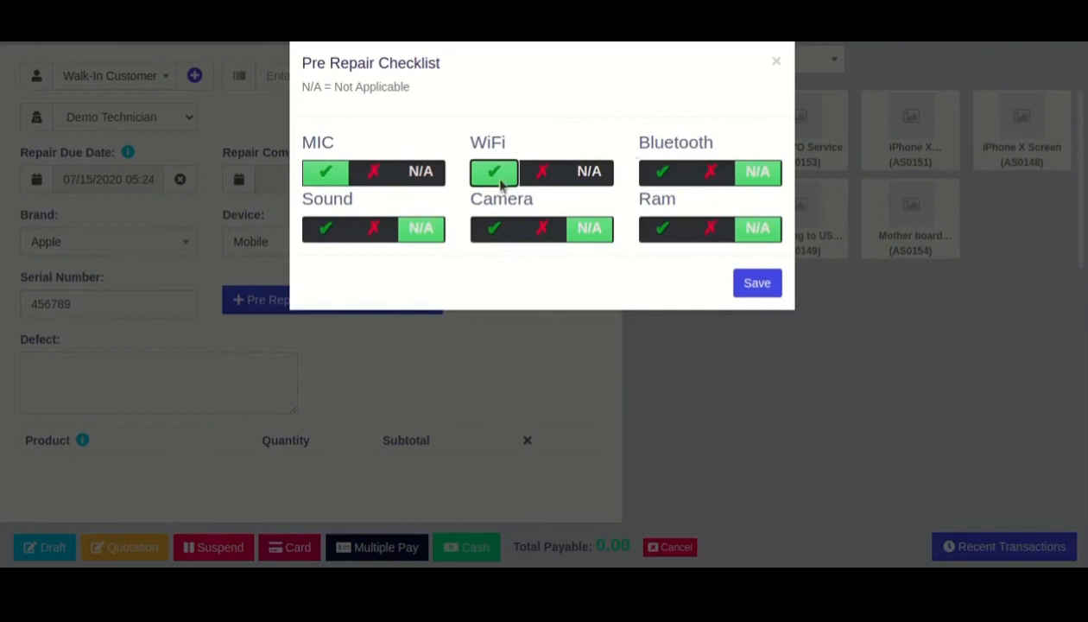
pyautogui.doubleClick(316, 141)
pyautogui.click(339, 172)
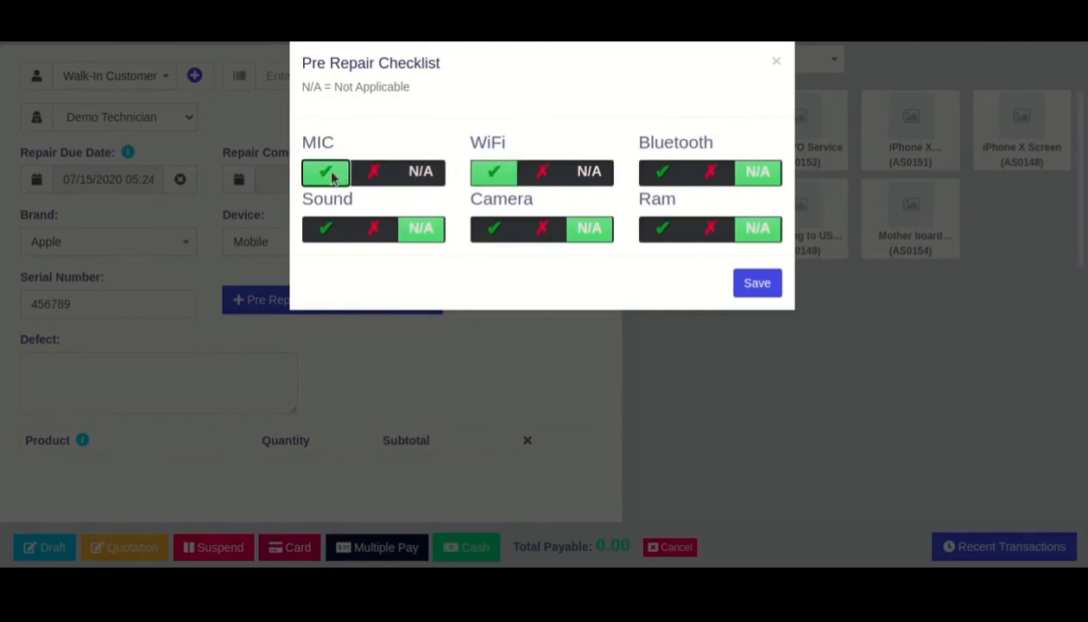
pyautogui.click(491, 176)
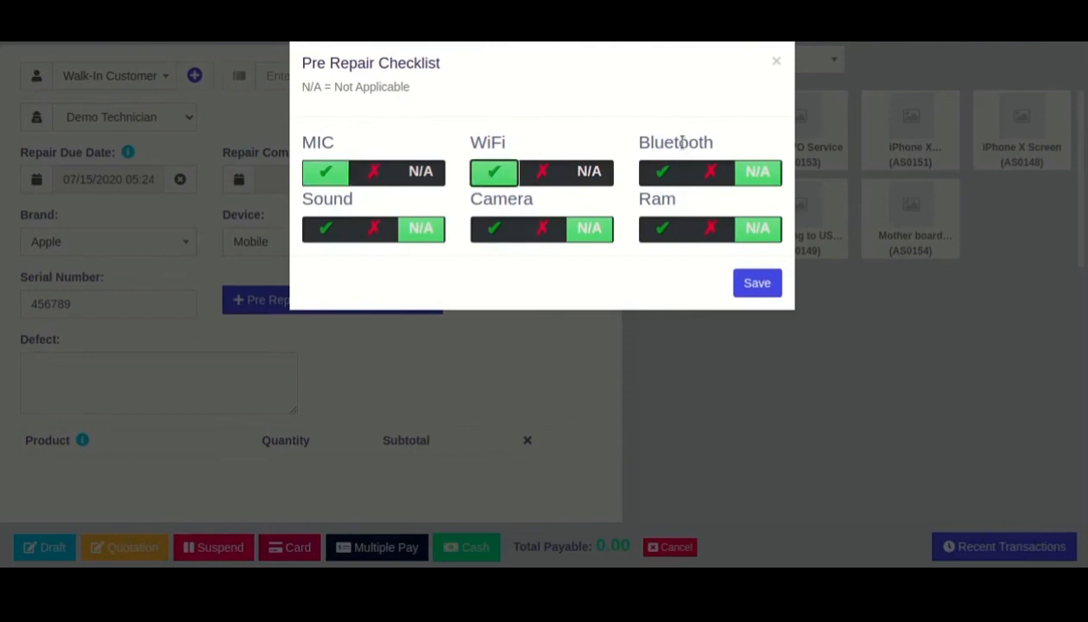
# Mark Bluetooth, Sound and Ram working, Camera faulty, and save the checklist
pyautogui.click(662, 174)
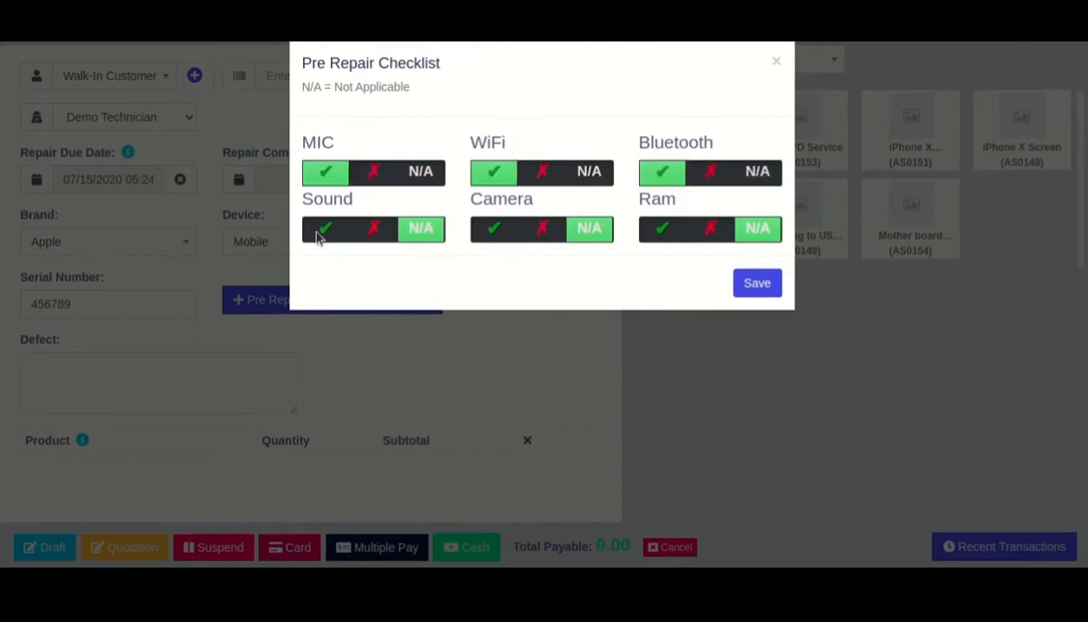
pyautogui.click(319, 232)
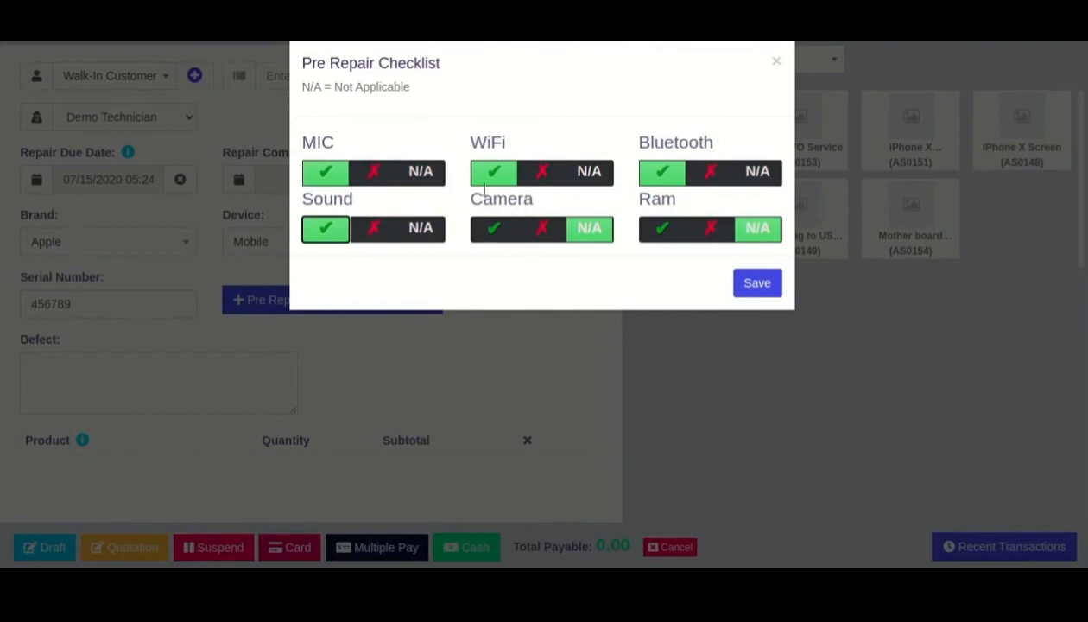
pyautogui.click(542, 238)
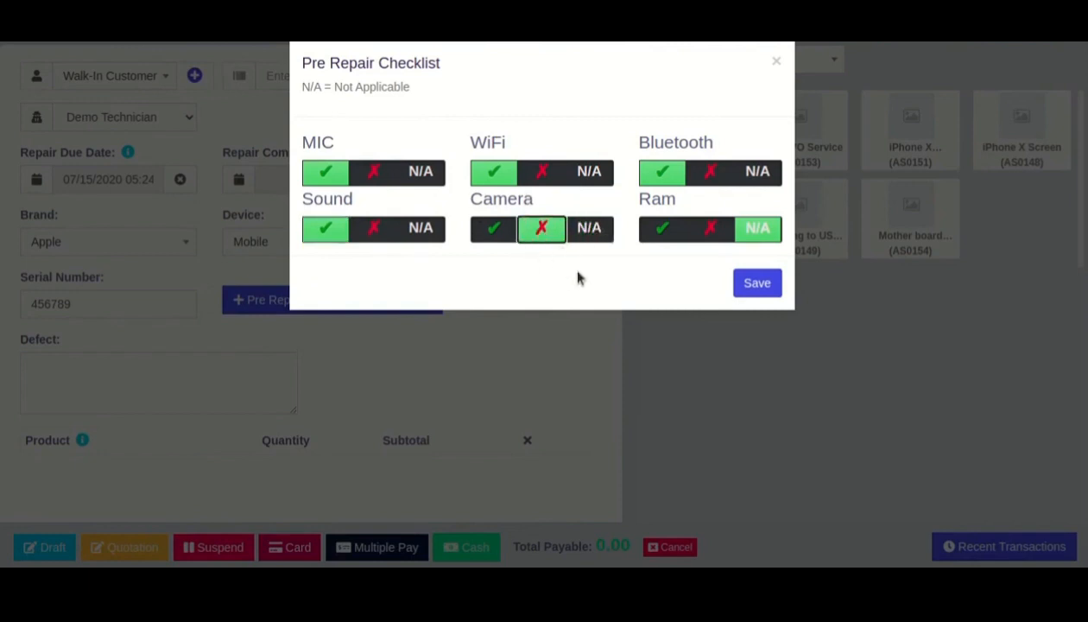
pyautogui.click(664, 231)
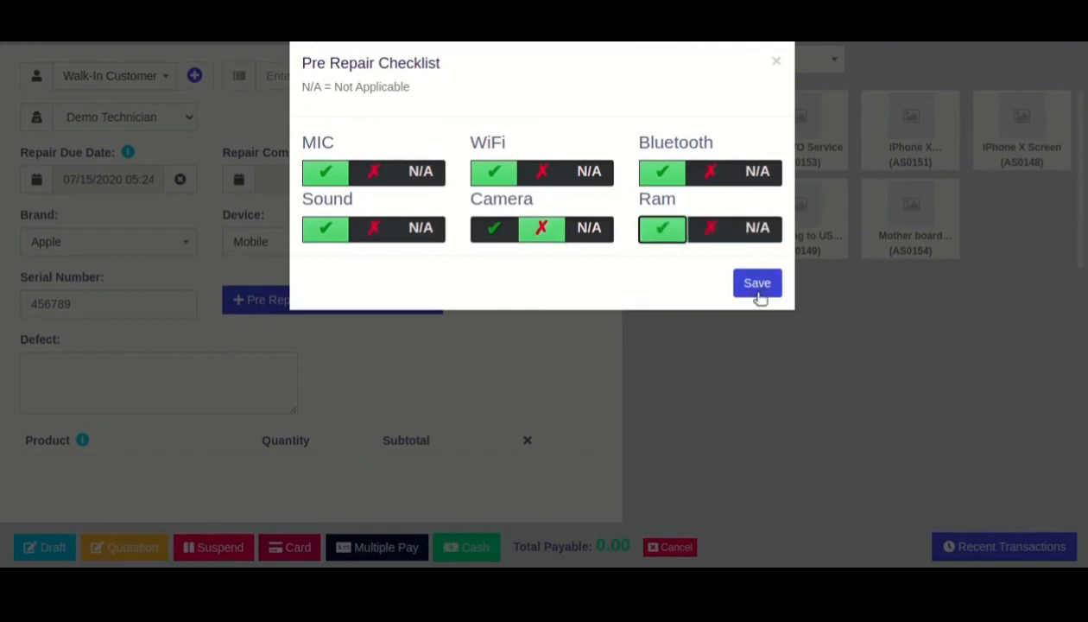
pyautogui.click(757, 291)
pyautogui.click(411, 304)
pyautogui.click(371, 136)
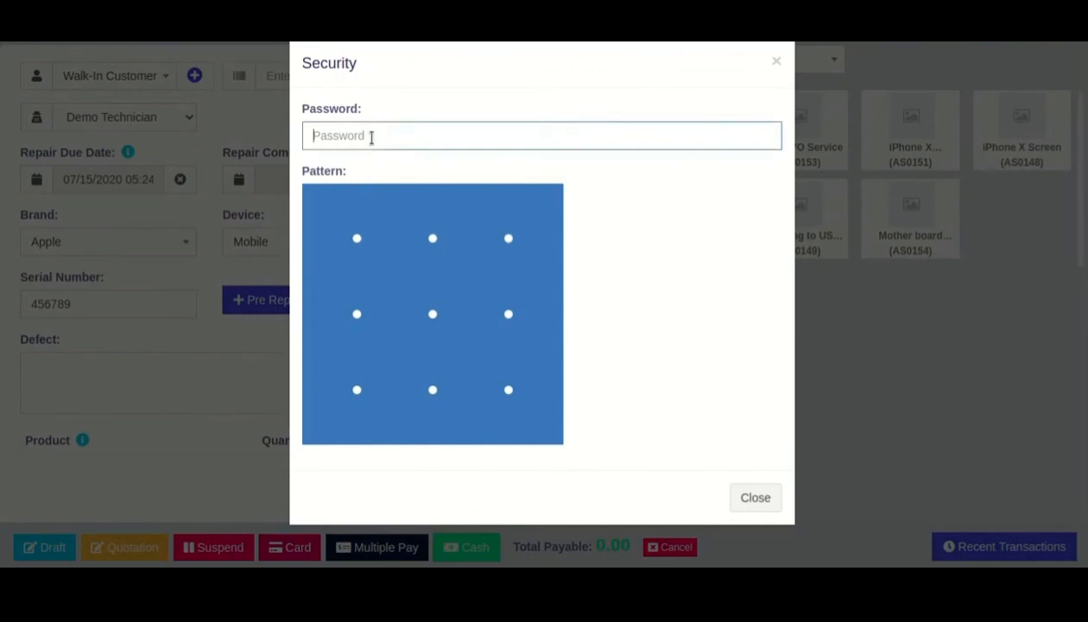
pyautogui.write('qwqewewererer')
pyautogui.moveTo(355, 236)
pyautogui.mouseDown()
pyautogui.moveTo(429, 243)
pyautogui.moveTo(529, 346)
pyautogui.moveTo(338, 331)
pyautogui.moveTo(357, 400)
pyautogui.moveTo(540, 399)
pyautogui.mouseUp()
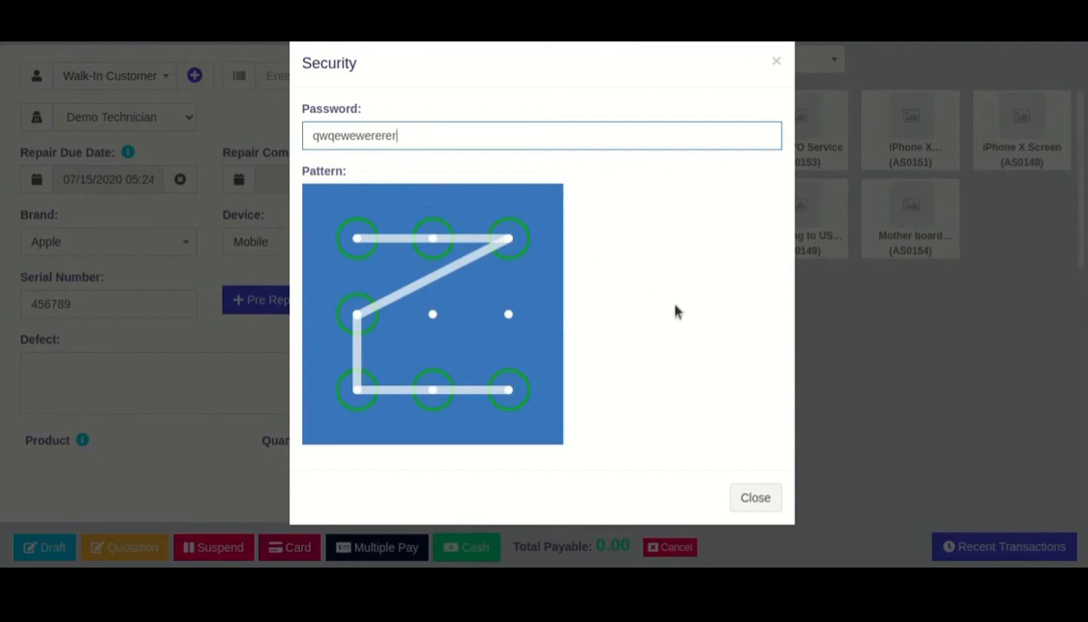
pyautogui.click(763, 501)
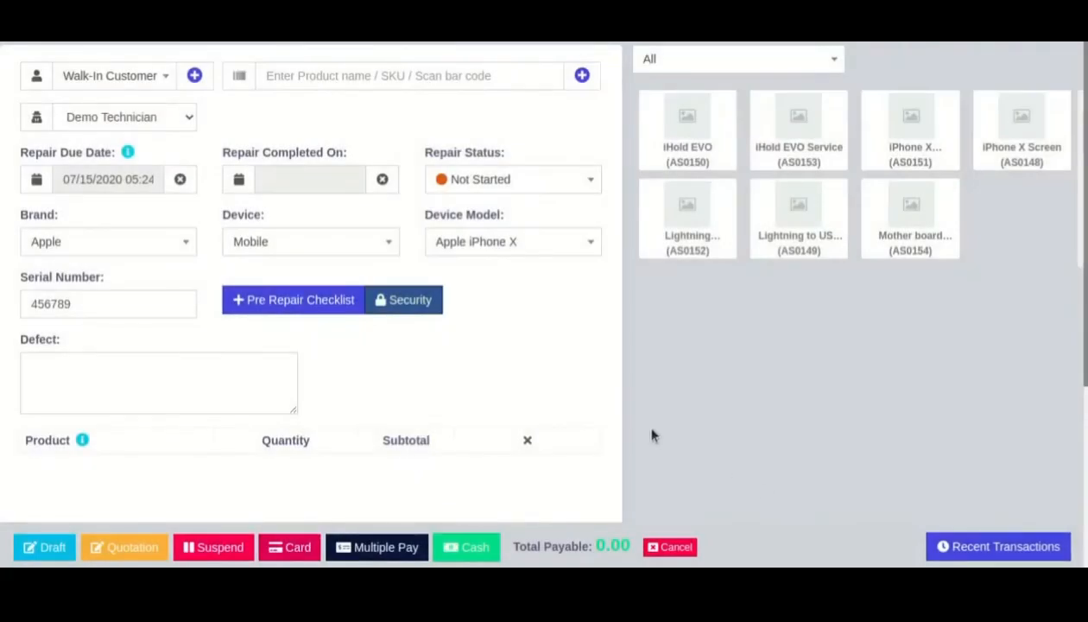
# Enter 'Camera not working' as the defect and check the category filter, leaving it on All
pyautogui.click(153, 366)
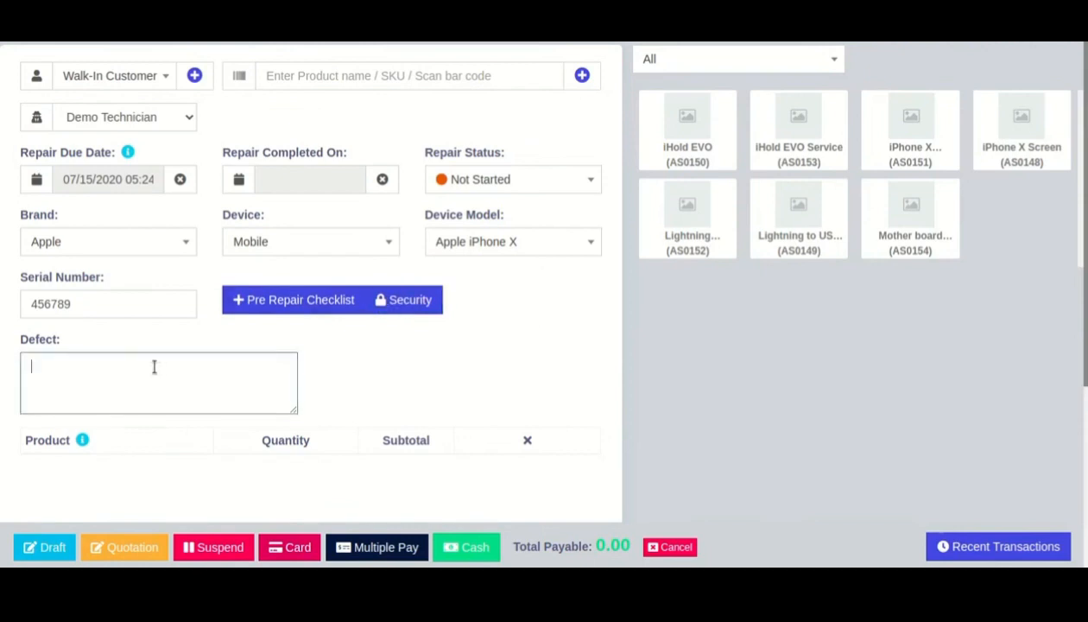
pyautogui.write('Camera not working')
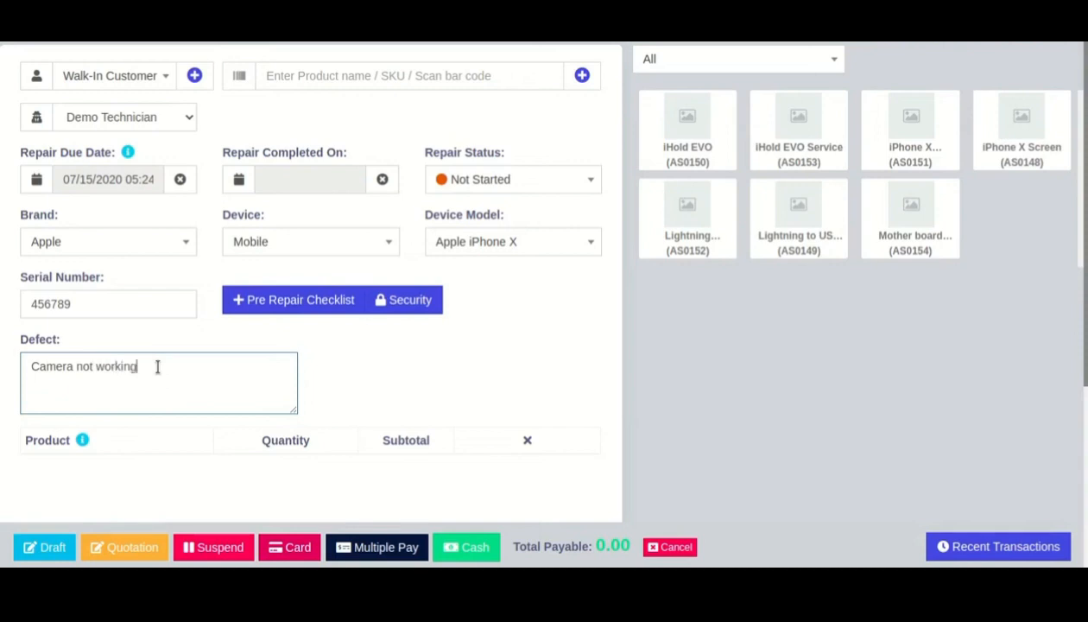
pyautogui.click(667, 60)
pyautogui.click(552, 313)
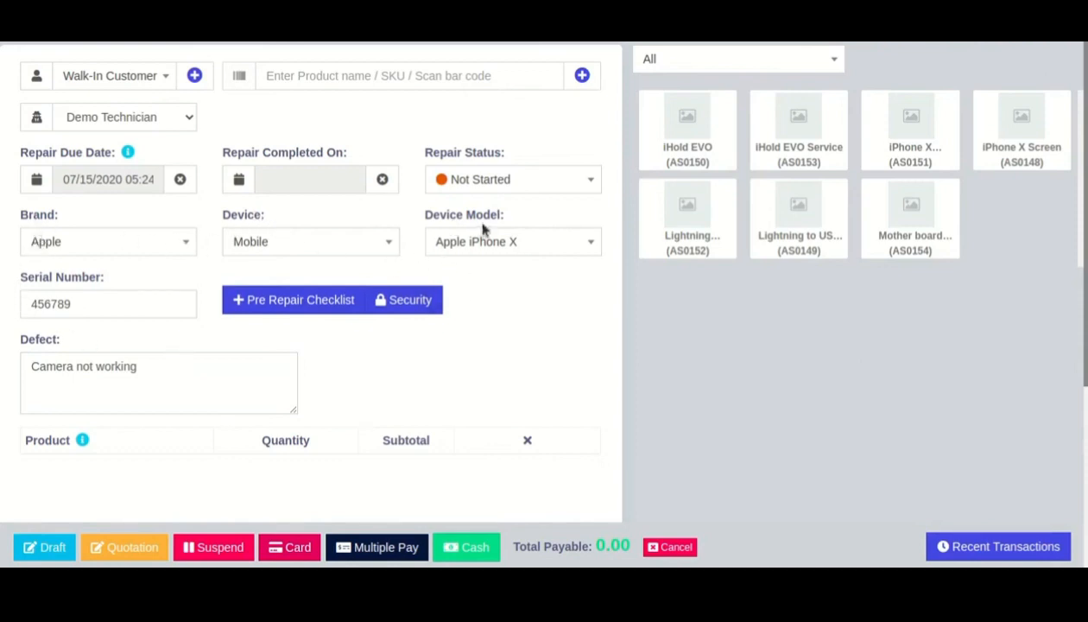
pyautogui.click(784, 62)
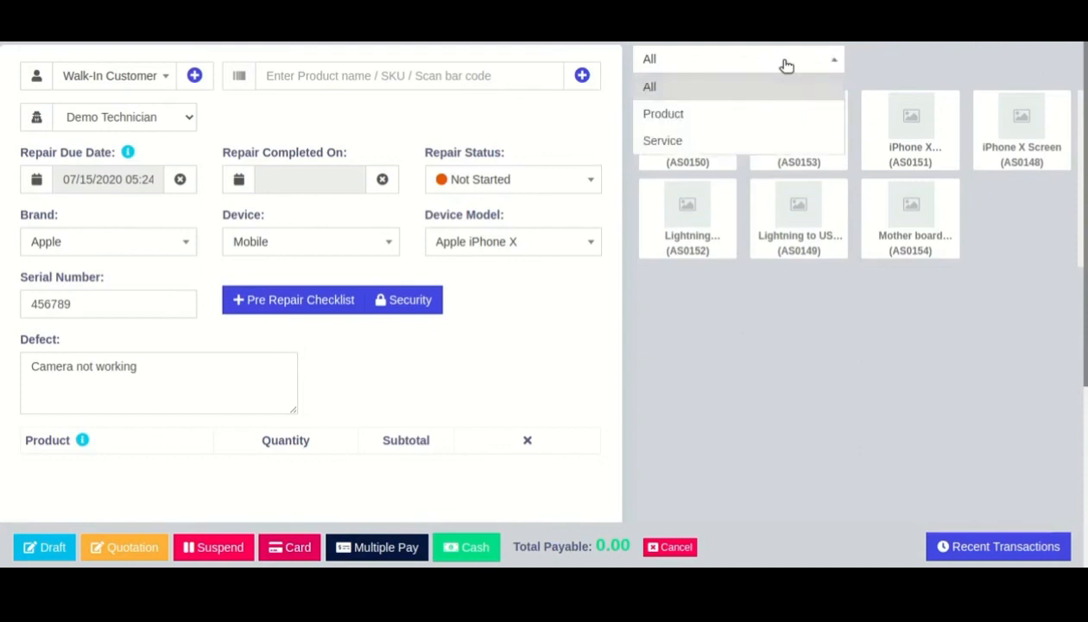
# Try the category filter's Product and Service options, leaving the grid filtered to Service
pyautogui.click(822, 83)
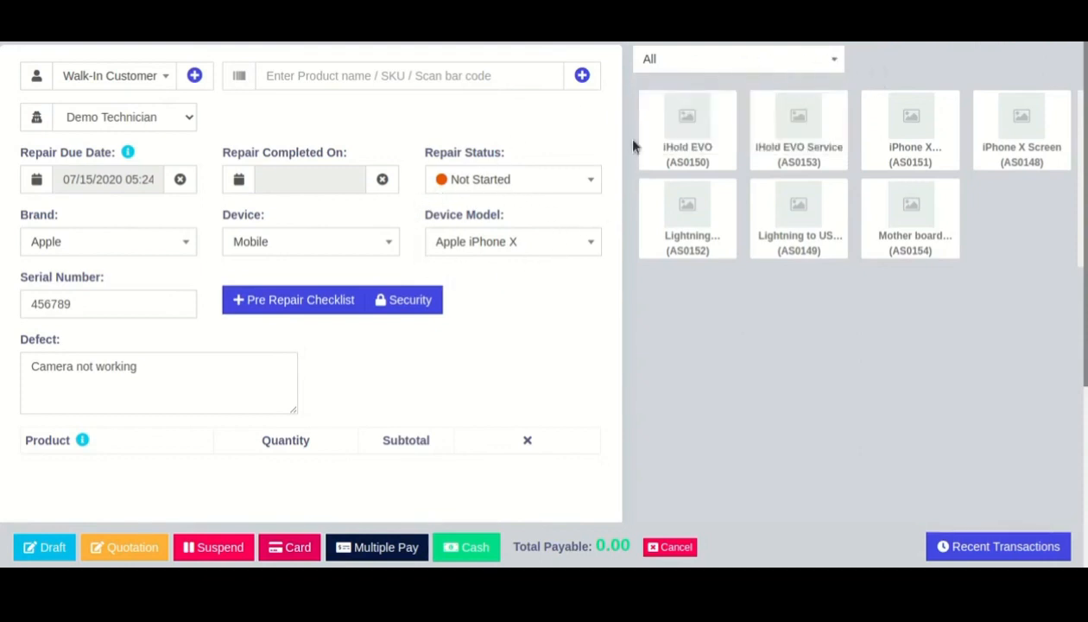
pyautogui.click(670, 56)
pyautogui.click(674, 111)
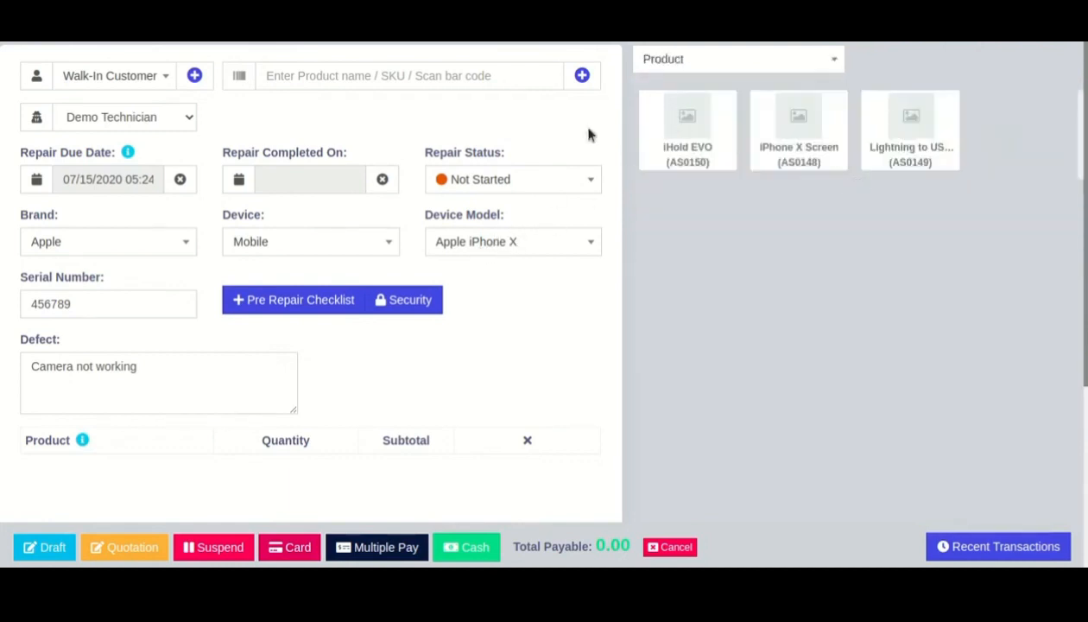
pyautogui.click(656, 61)
pyautogui.click(652, 138)
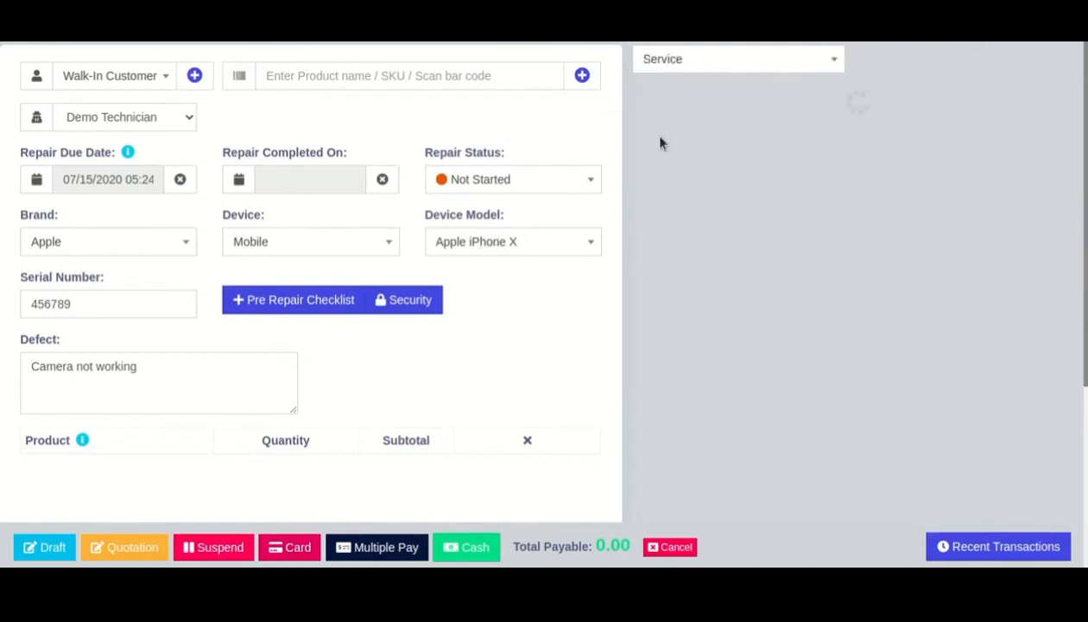
pyautogui.click(674, 62)
pyautogui.click(673, 65)
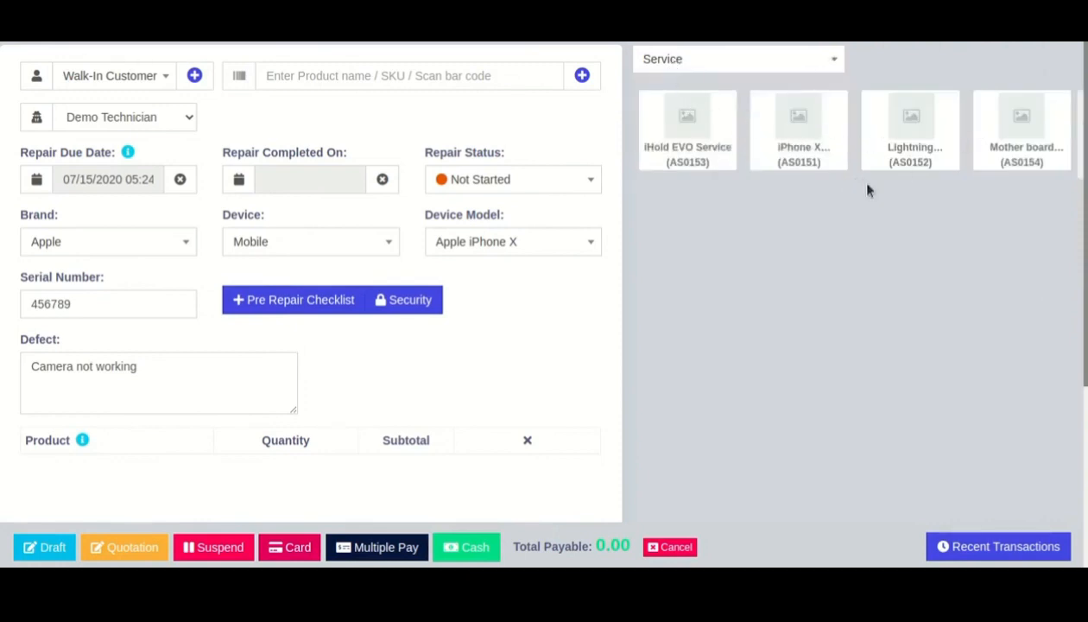
# Add Mother board Service AS0154 at quantity 1, making the total payable 1,000.00
pyautogui.click(1019, 138)
pyautogui.scroll(-3, 528, 291)
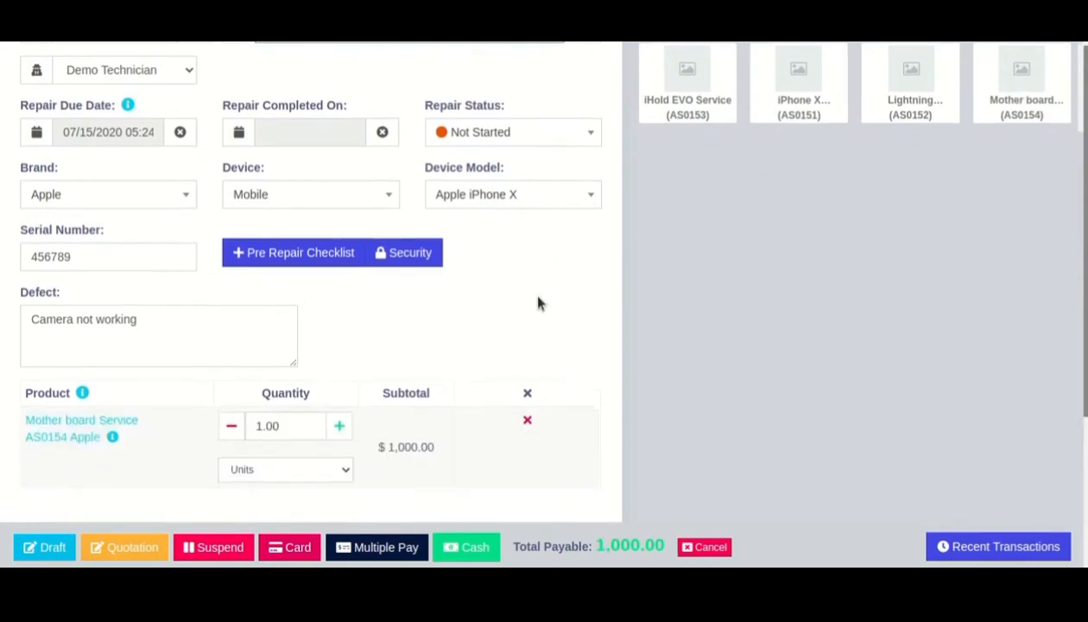
pyautogui.scroll(-1, 446, 261)
pyautogui.scroll(3, 444, 294)
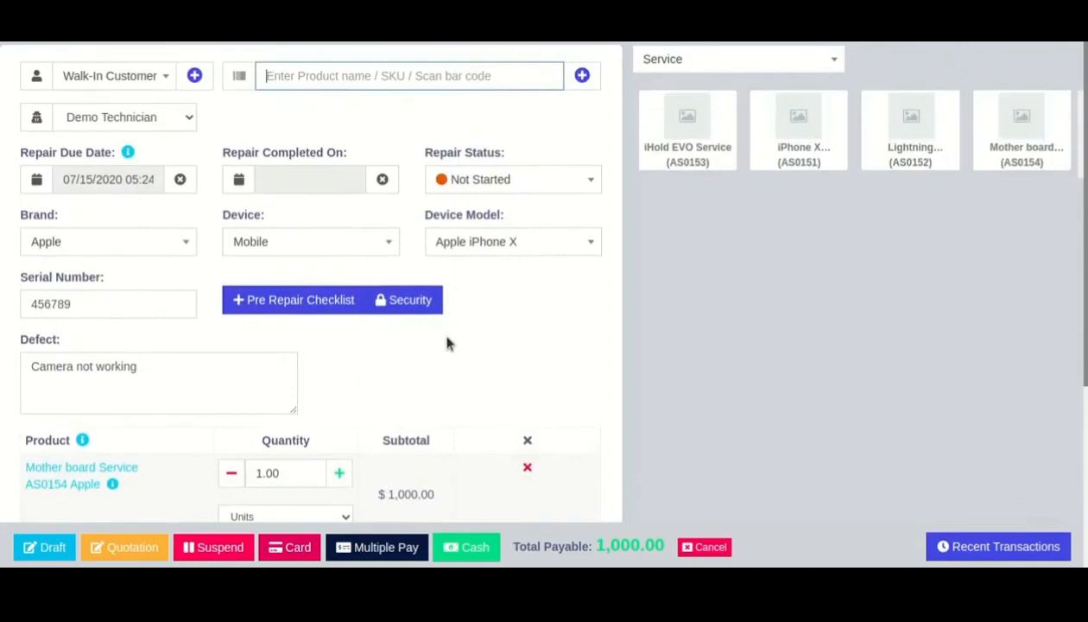
# Finalize the repair with a multiple-pay amount of 0, generating invoice 0010
pyautogui.click(368, 542)
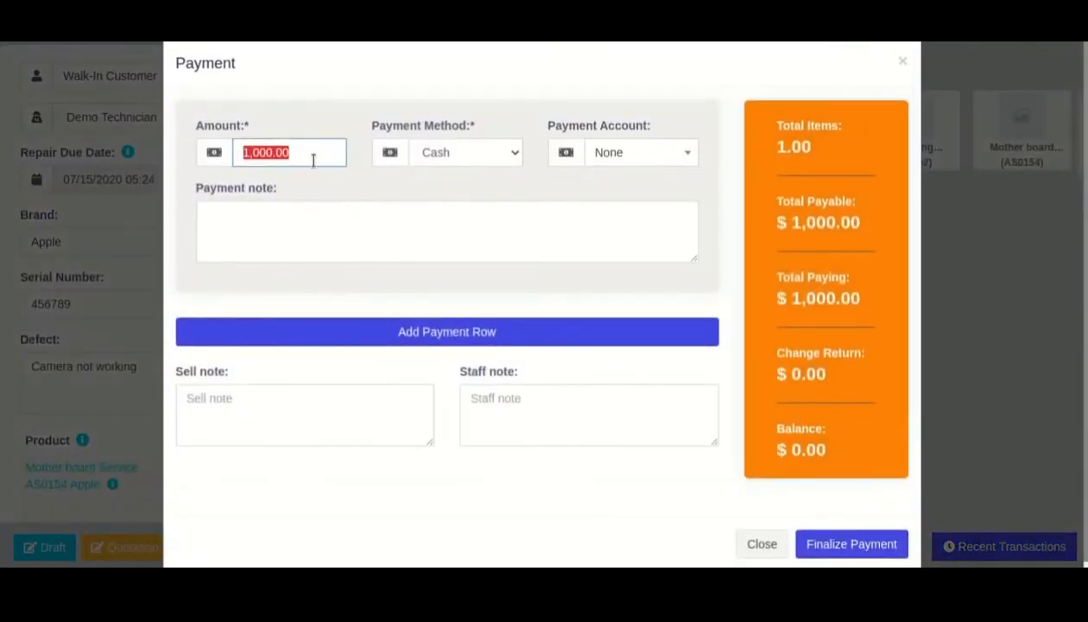
pyautogui.write('0')
pyautogui.click(318, 126)
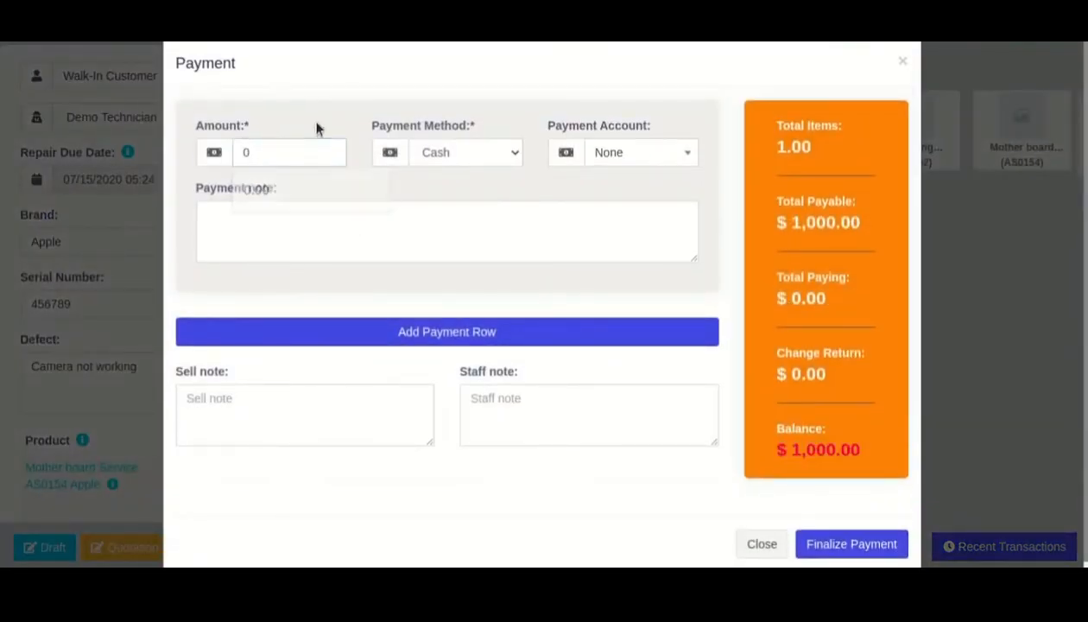
pyautogui.scroll(-1, 483, 104)
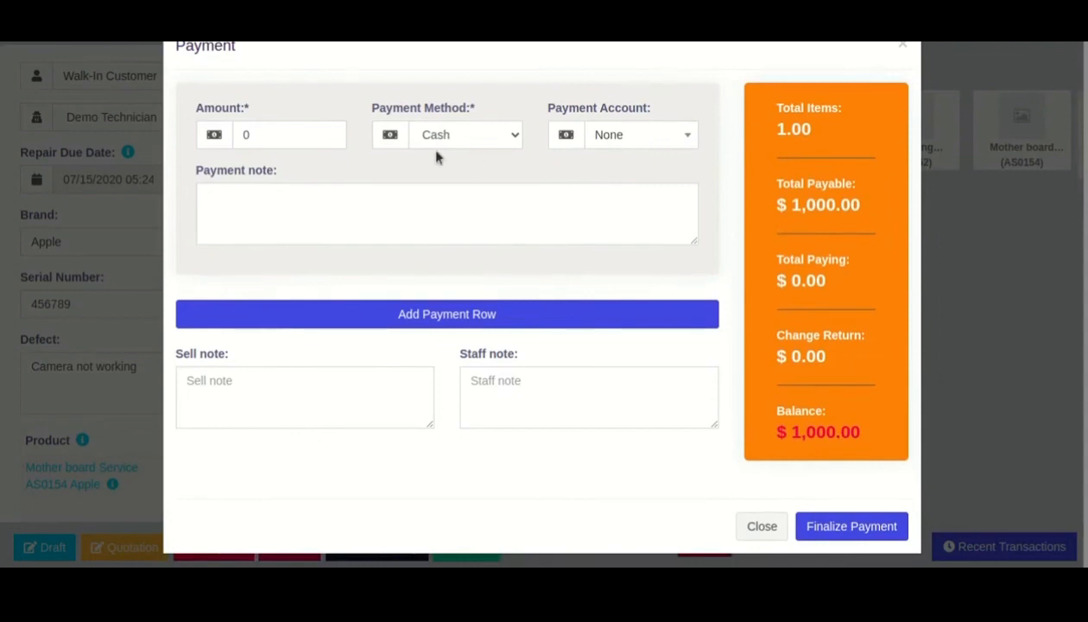
pyautogui.click(872, 518)
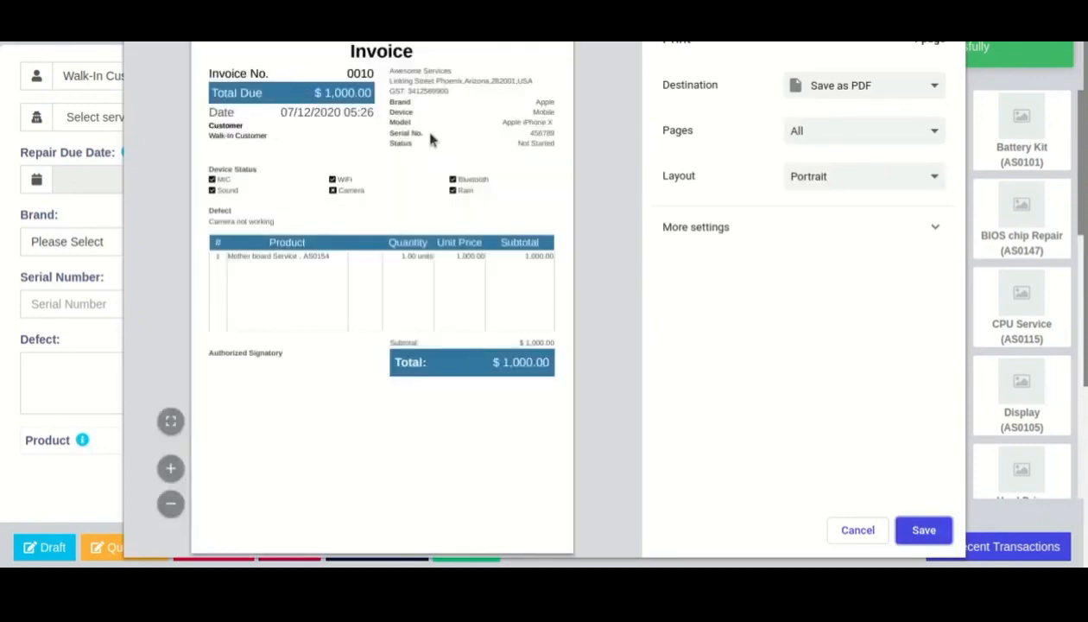
# Review the invoice's Device Status checklist and product row, then close the print preview
pyautogui.moveTo(387, 102); pyautogui.dragTo(472, 102)
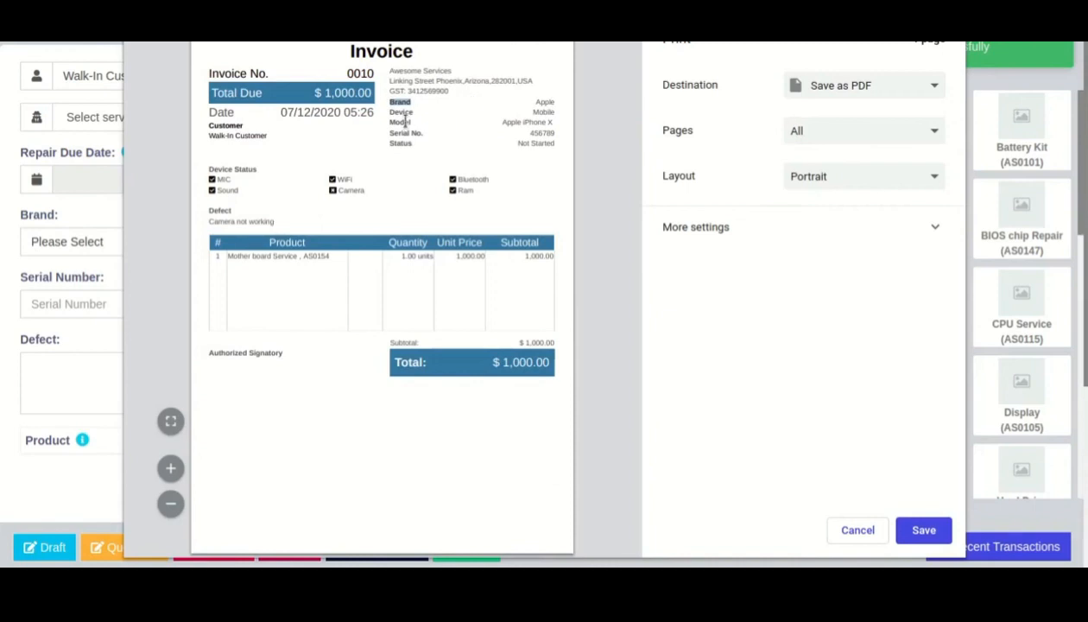
pyautogui.moveTo(391, 133); pyautogui.dragTo(390, 144)
pyautogui.moveTo(210, 170); pyautogui.dragTo(389, 187)
pyautogui.click(448, 188)
pyautogui.click(448, 192)
pyautogui.doubleClick(463, 191)
pyautogui.moveTo(233, 257); pyautogui.dragTo(508, 246)
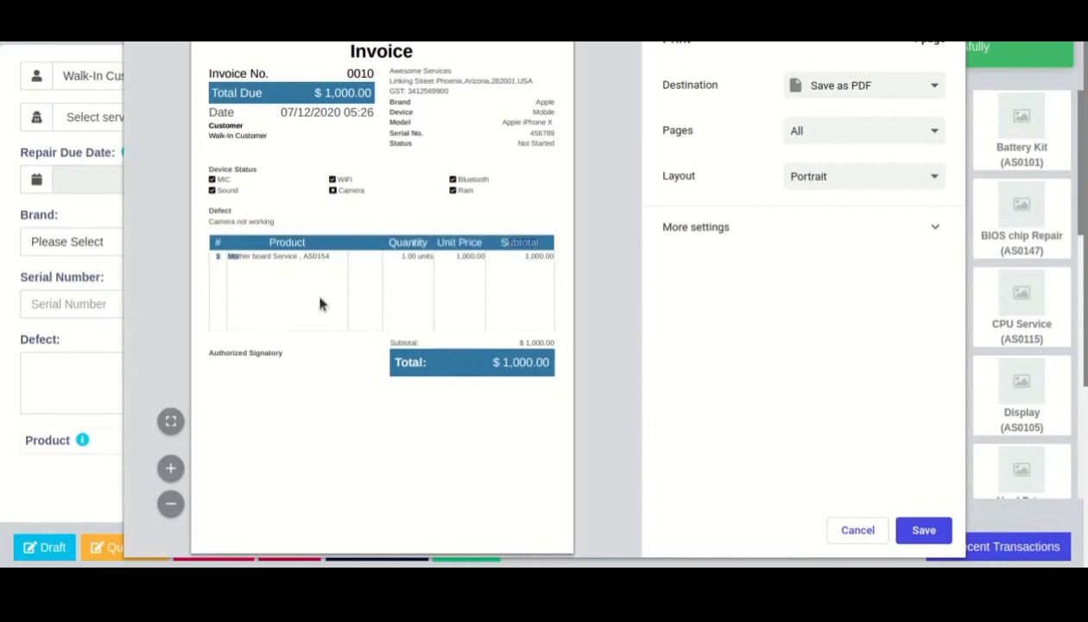
pyautogui.click(394, 105)
pyautogui.press('Escape')
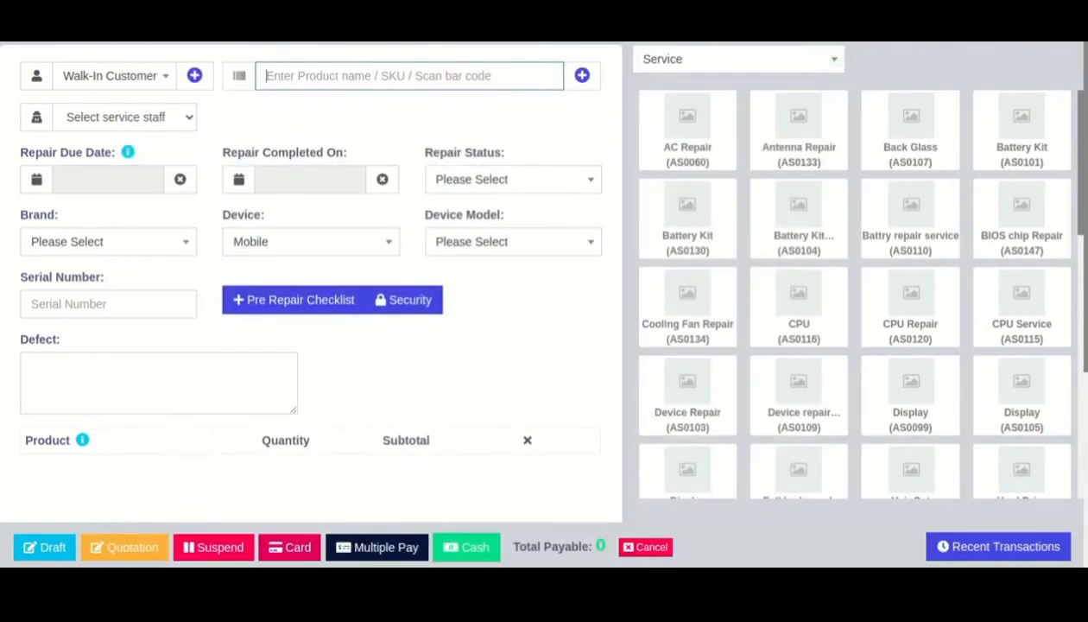
# Go from the repair list to Settings > Invoice Settings > Invoice Layouts and edit Default
pyautogui.click(1056, 40)
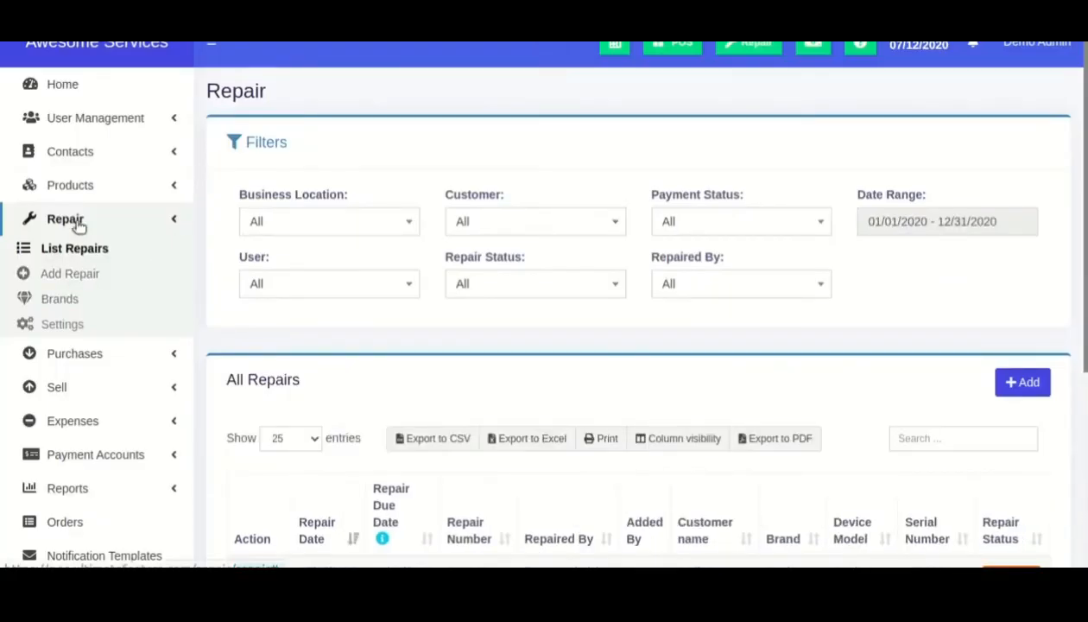
pyautogui.click(75, 223)
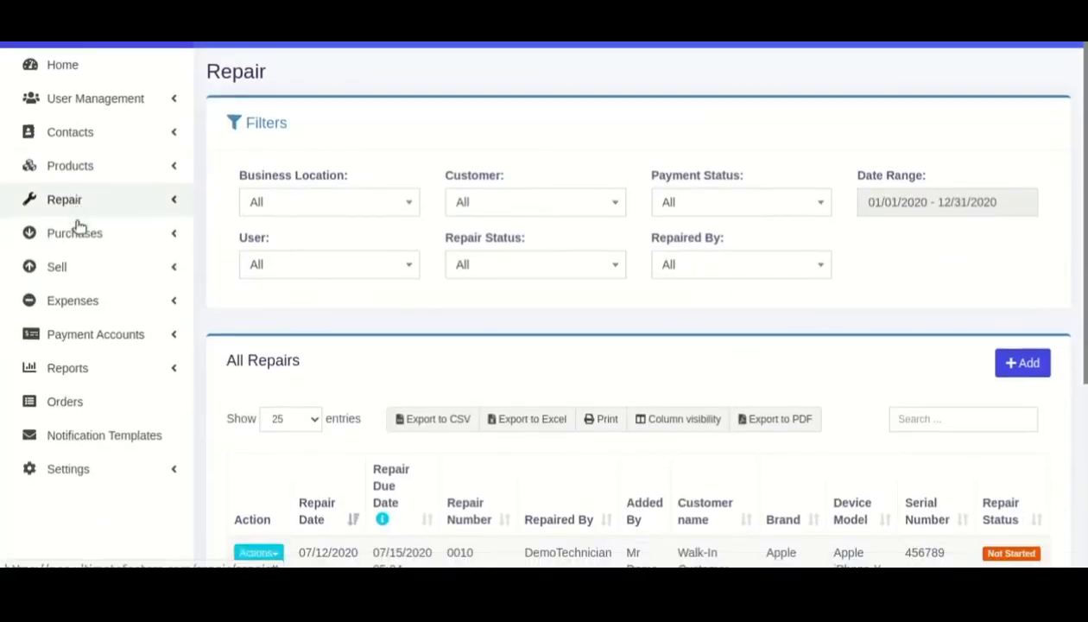
pyautogui.scroll(-2, 77, 226)
pyautogui.click(89, 357)
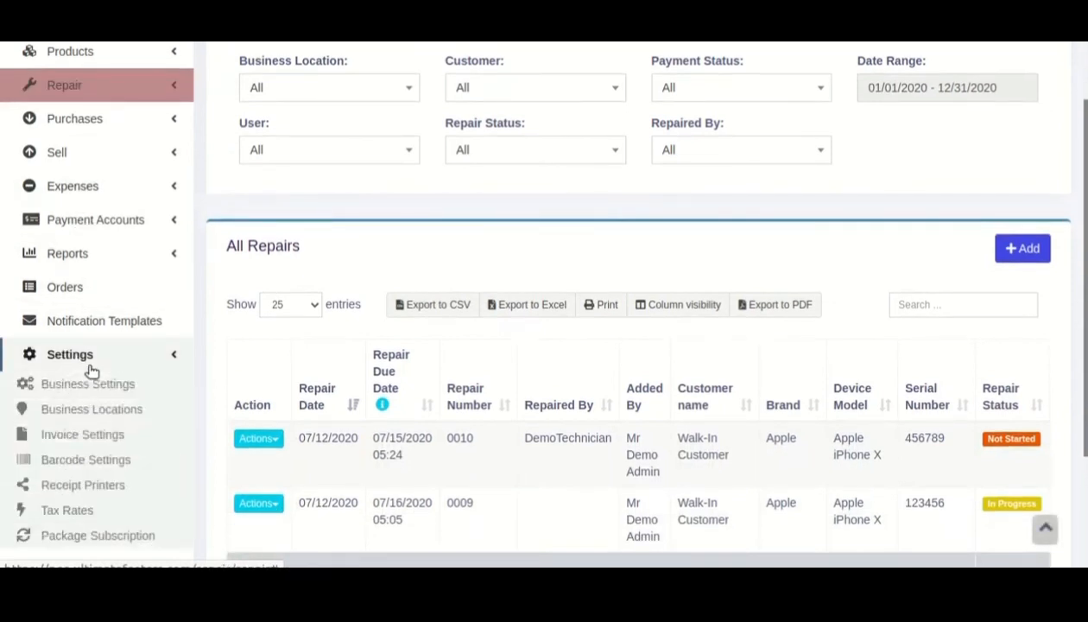
pyautogui.click(88, 445)
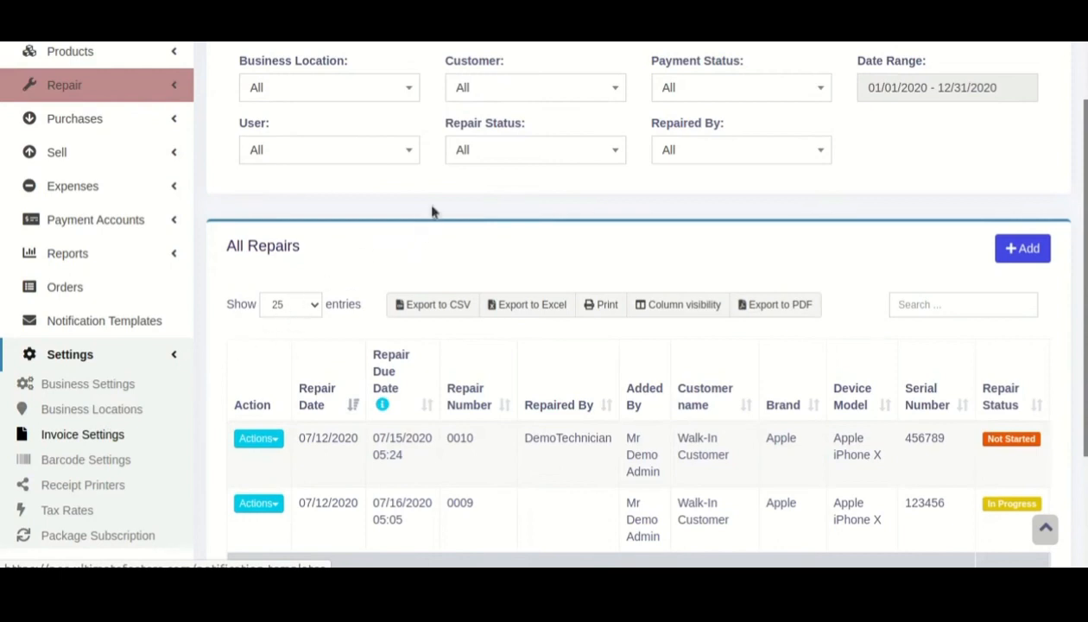
pyautogui.click(418, 145)
pyautogui.click(319, 219)
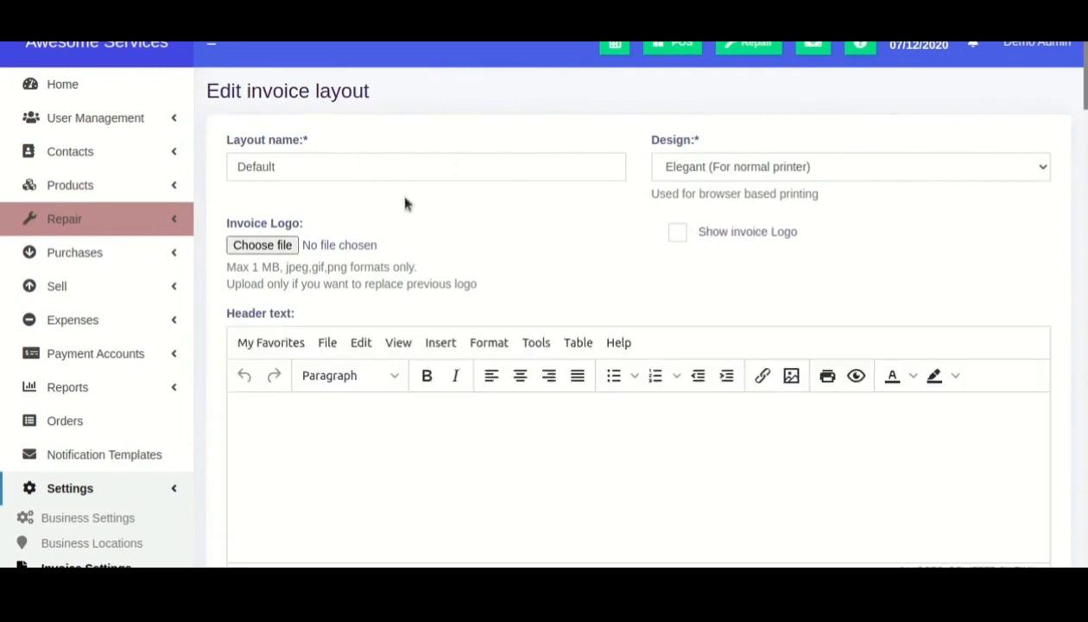
# Change the Repair Module checklist label from Device Status to 'Checklist' and update the layout
pyautogui.moveTo(1085, 85); pyautogui.dragTo(1085, 388)
pyautogui.scroll(-10, 417, 266)
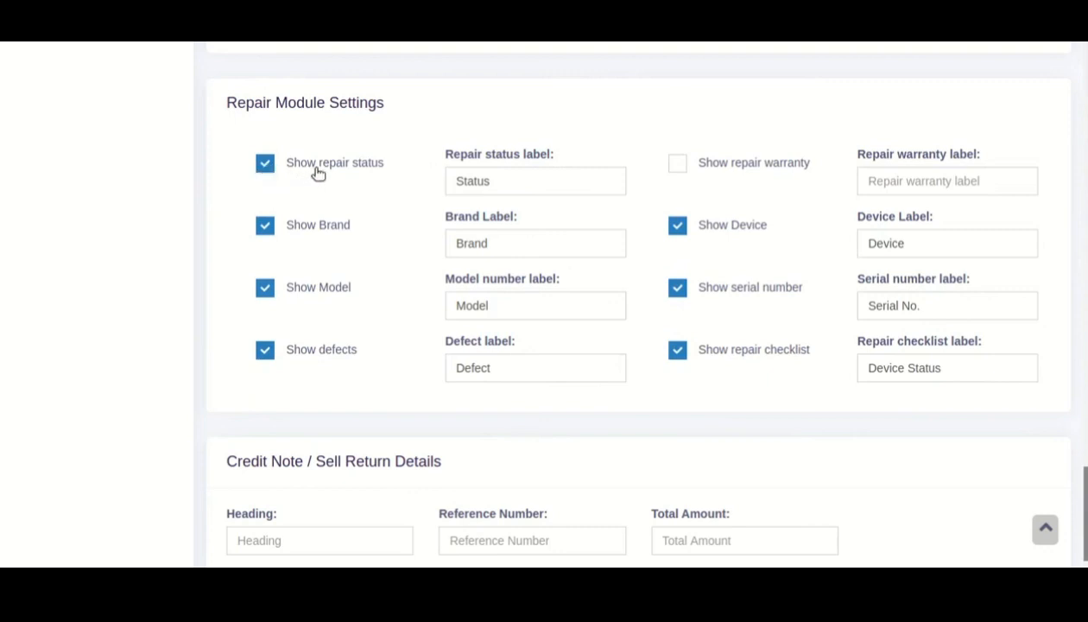
pyautogui.doubleClick(521, 187)
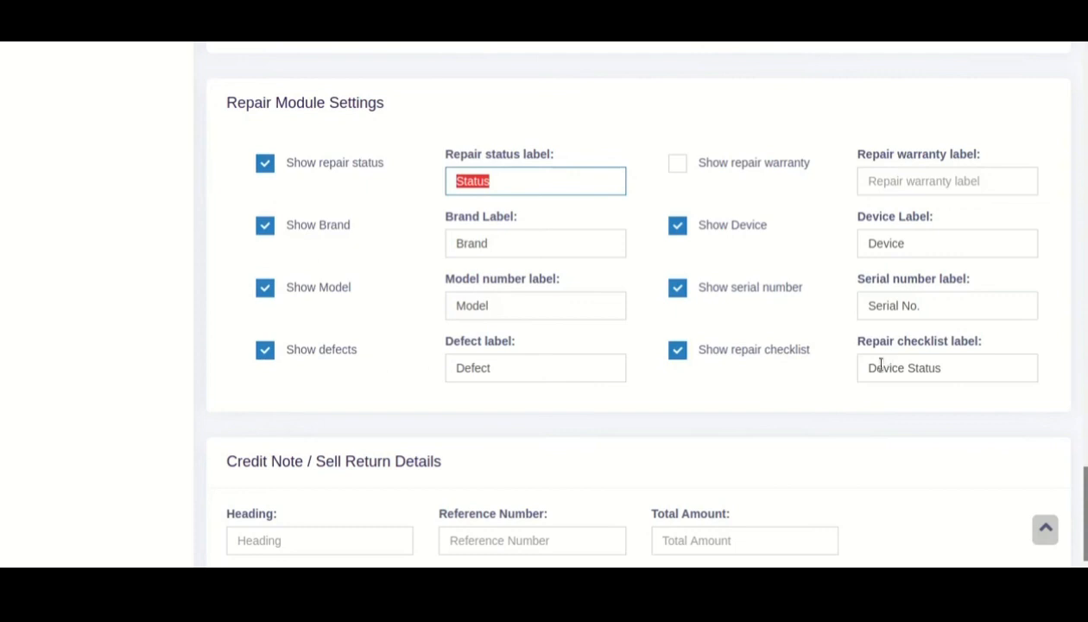
pyautogui.tripleClick(956, 366)
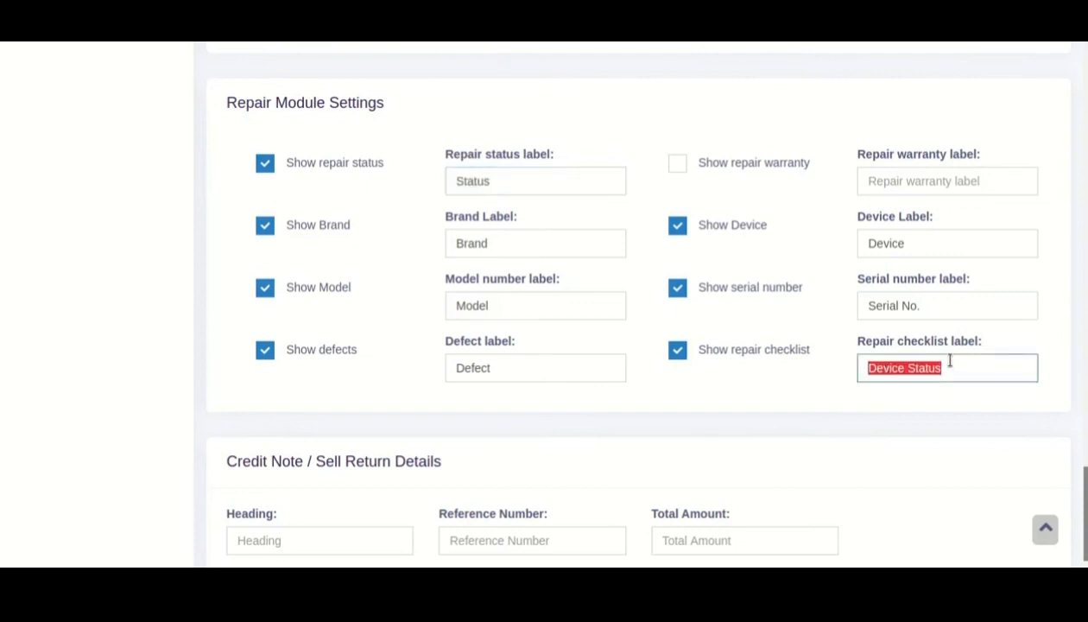
pyautogui.write('Checklist')
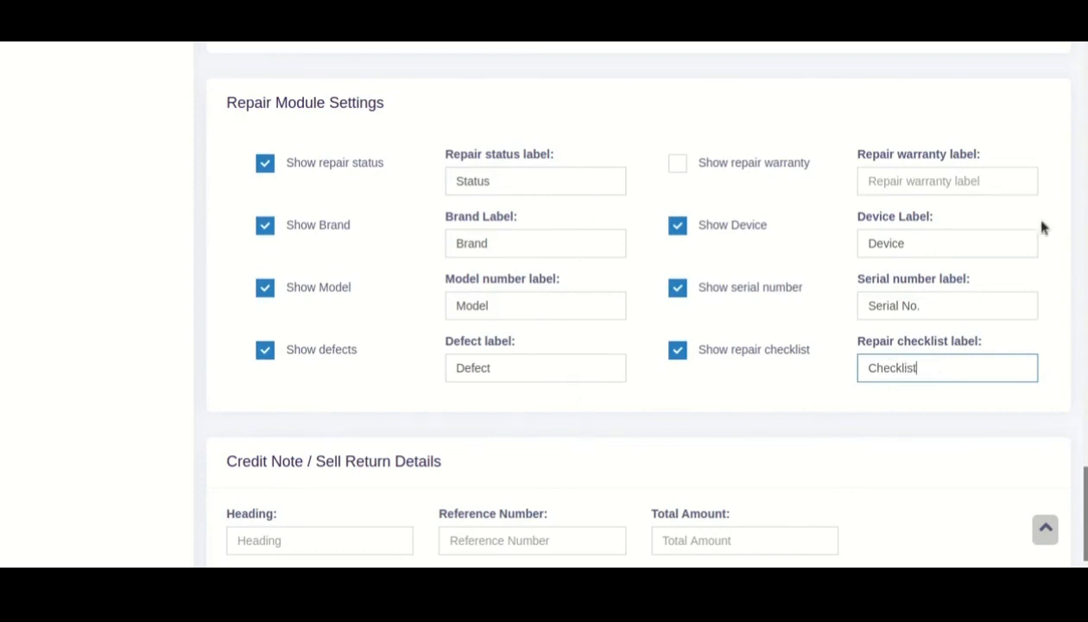
pyautogui.scroll(-2, 714, 163)
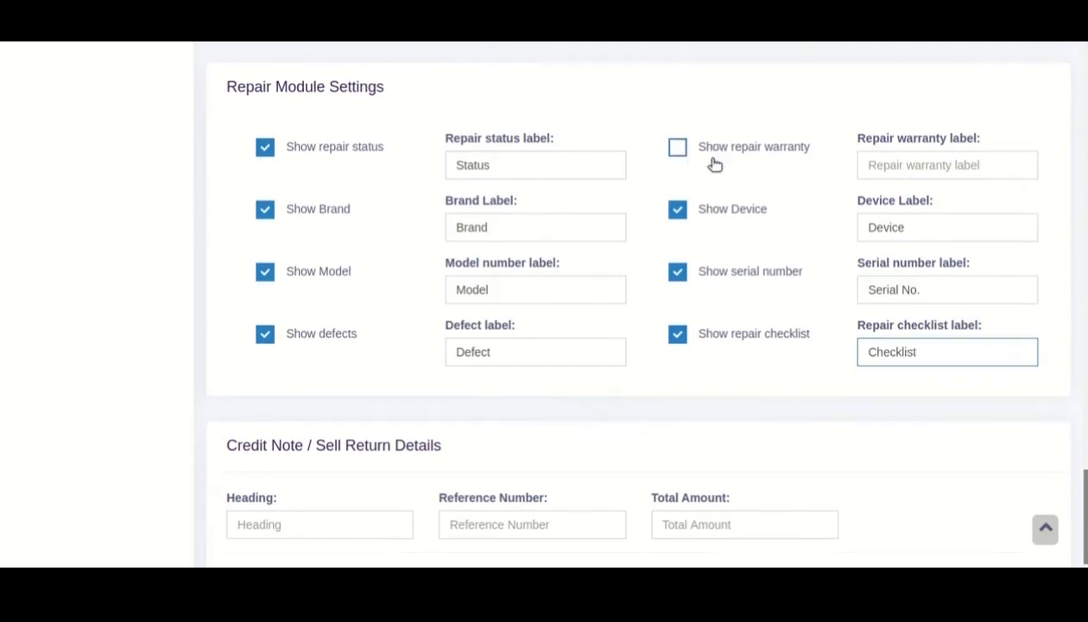
pyautogui.click(1042, 522)
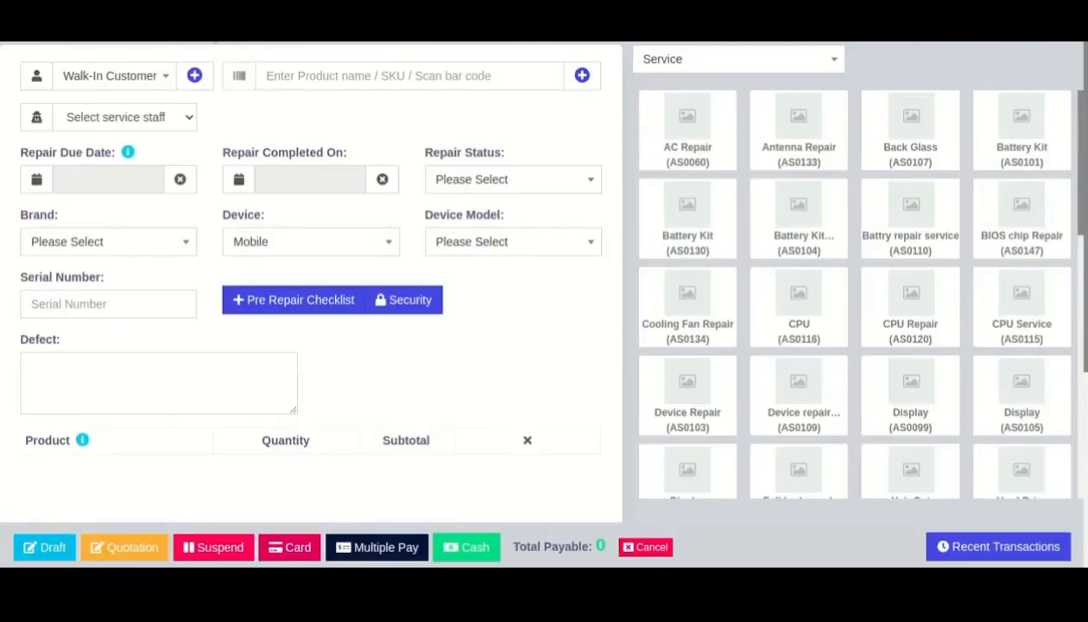
pyautogui.click(960, 549)
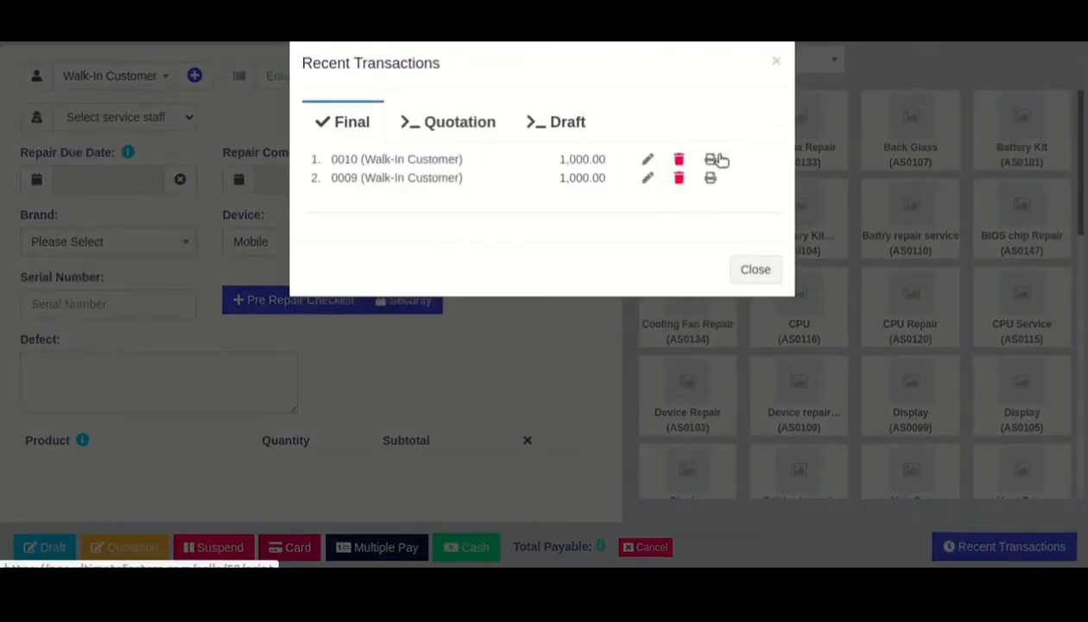
pyautogui.click(711, 160)
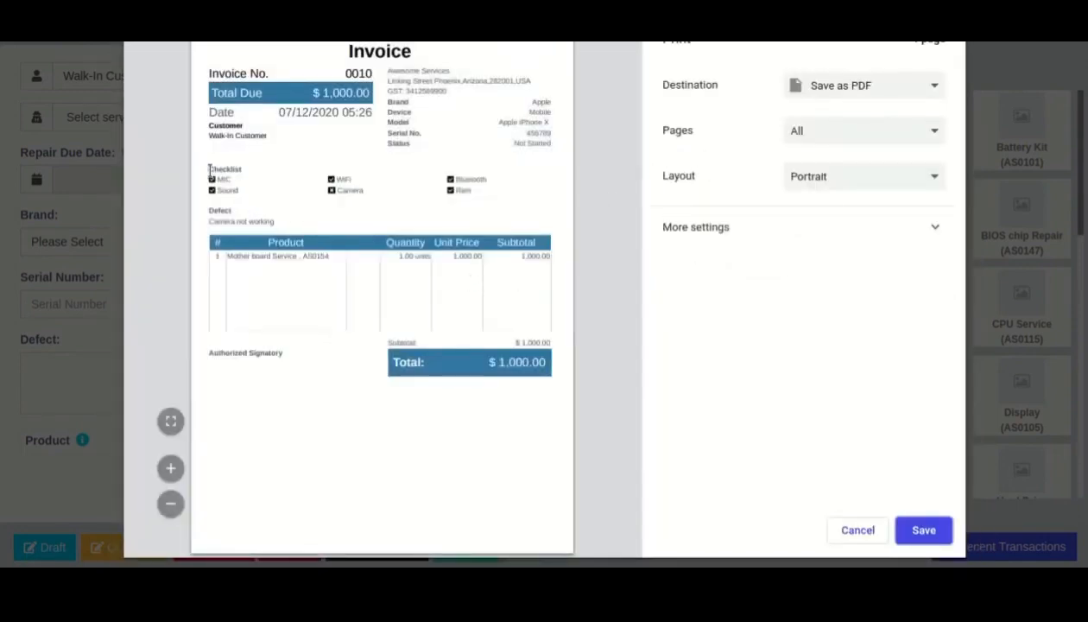
pyautogui.moveTo(240, 167); pyautogui.dragTo(246, 166)
pyautogui.click(258, 191)
pyautogui.doubleClick(235, 169)
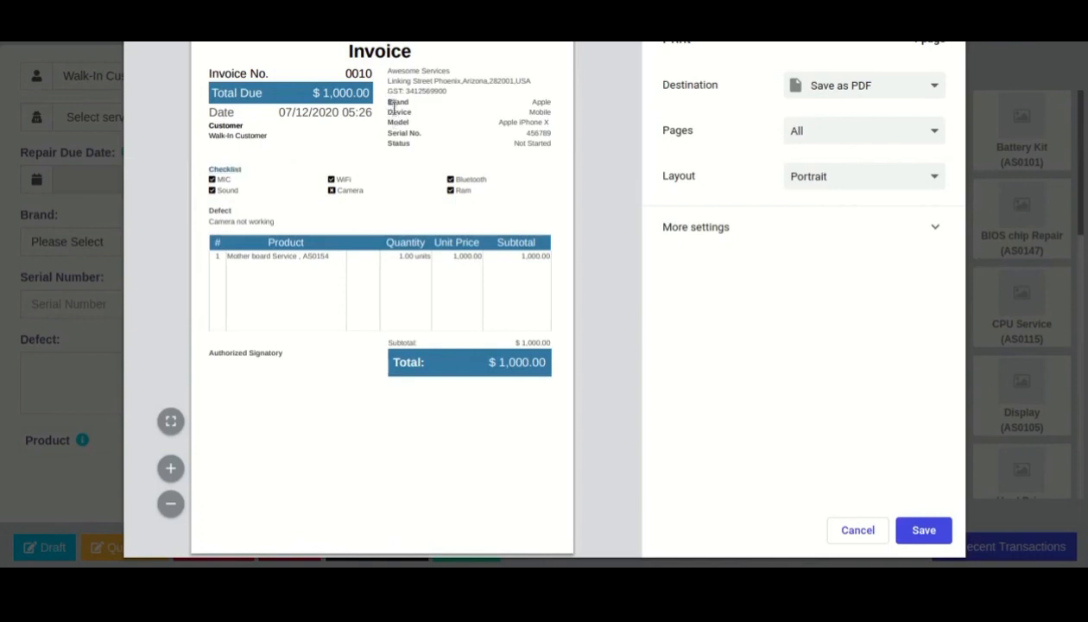
pyautogui.moveTo(393, 105); pyautogui.dragTo(420, 138)
pyautogui.click(421, 151)
pyautogui.click(859, 530)
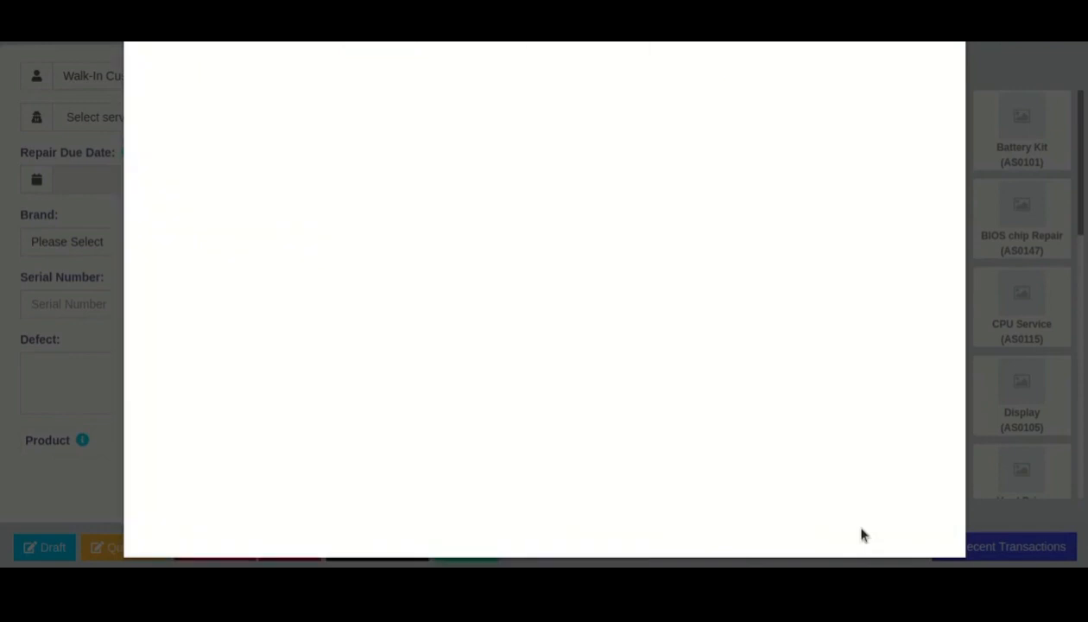
pyautogui.click(777, 63)
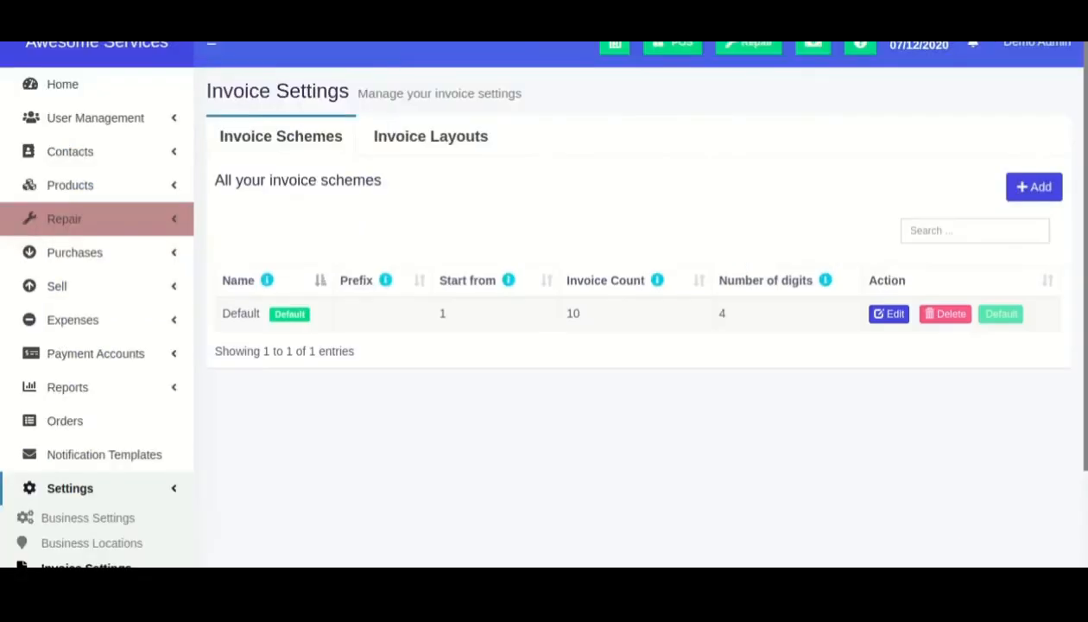
# Open the All Repairs list and view the details of repair 0010
pyautogui.click(128, 214)
pyautogui.click(85, 253)
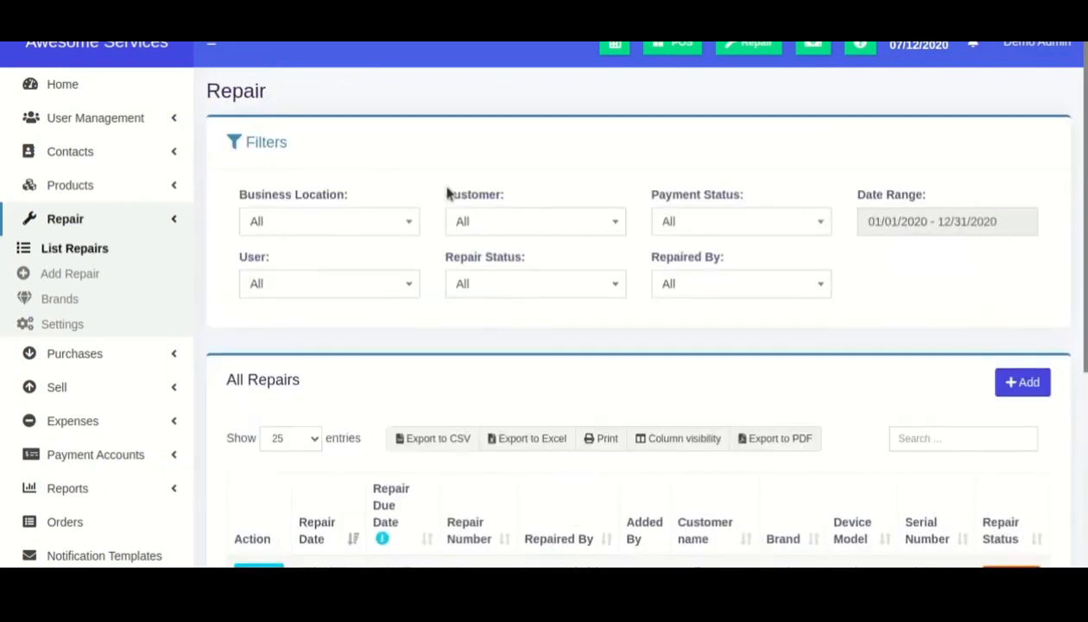
pyautogui.scroll(-3, 449, 193)
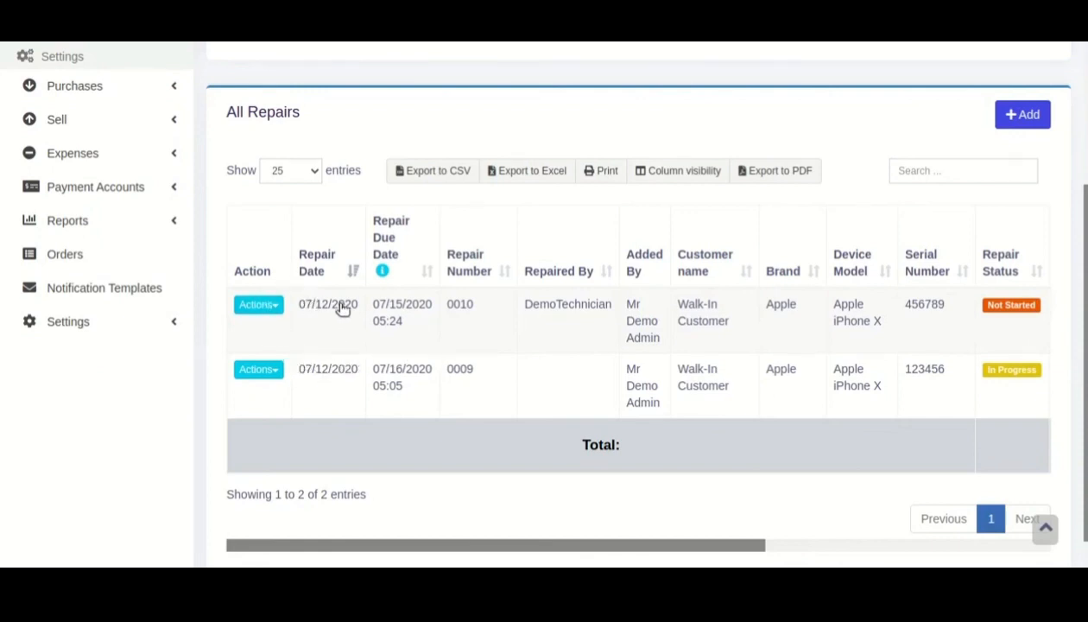
pyautogui.click(392, 307)
# Review the repair details, the 'Camera not working' defect and the pre-repair checklist's failed Camera item
pyautogui.scroll(-1, 389, 308)
pyautogui.scroll(1, 454, 290)
pyautogui.scroll(-1, 454, 291)
pyautogui.scroll(1, 454, 291)
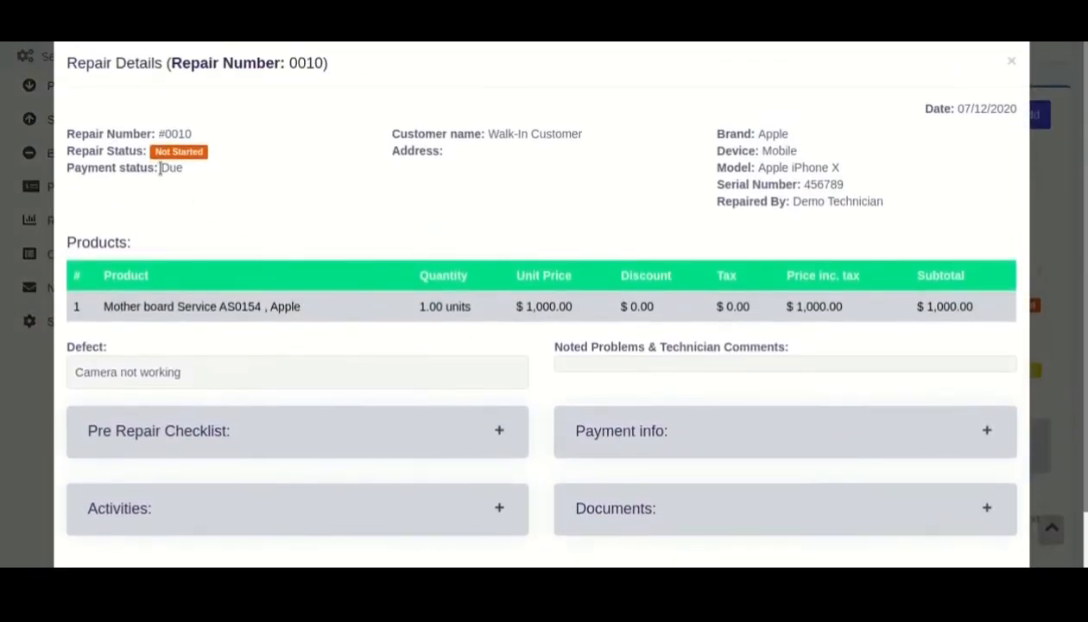
pyautogui.moveTo(74, 62); pyautogui.dragTo(860, 391)
pyautogui.scroll(-1, 648, 242)
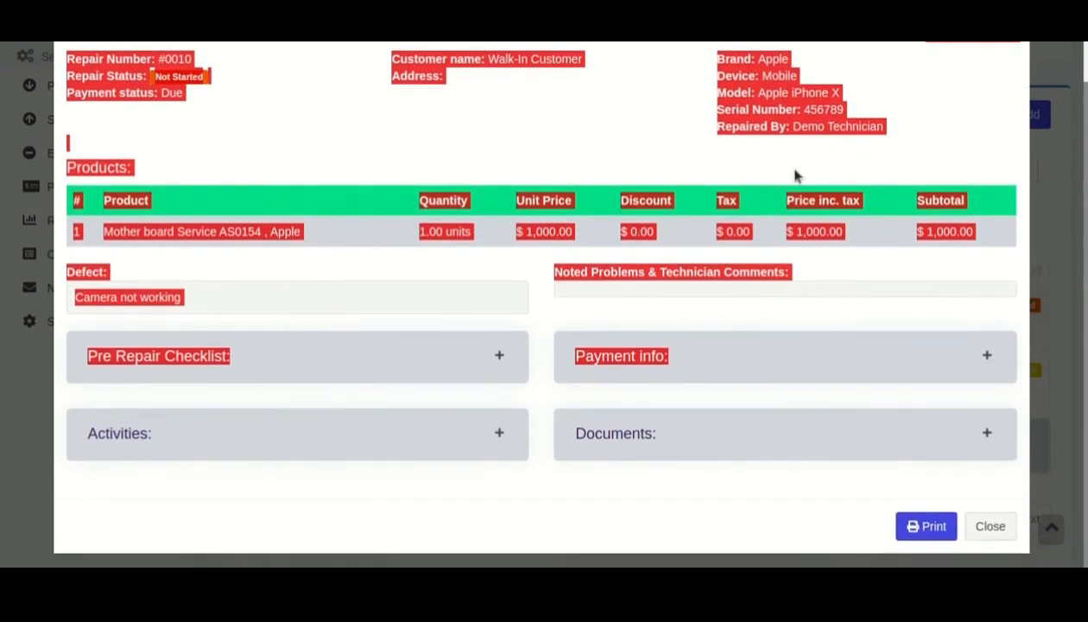
pyautogui.click(135, 292)
pyautogui.tripleClick(160, 291)
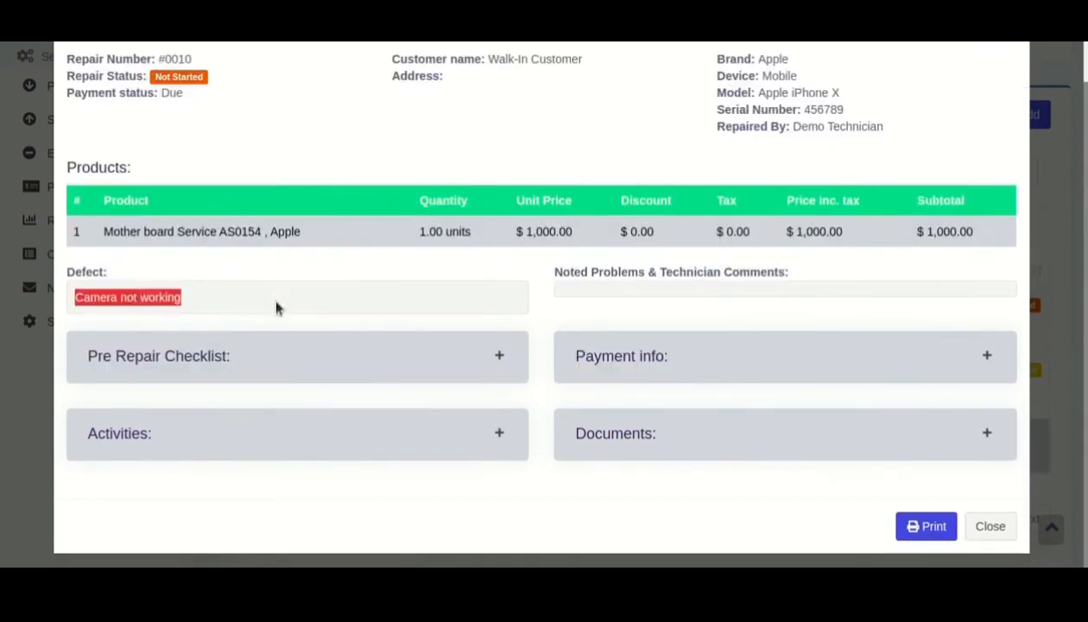
pyautogui.click(267, 355)
pyautogui.scroll(-1, 197, 354)
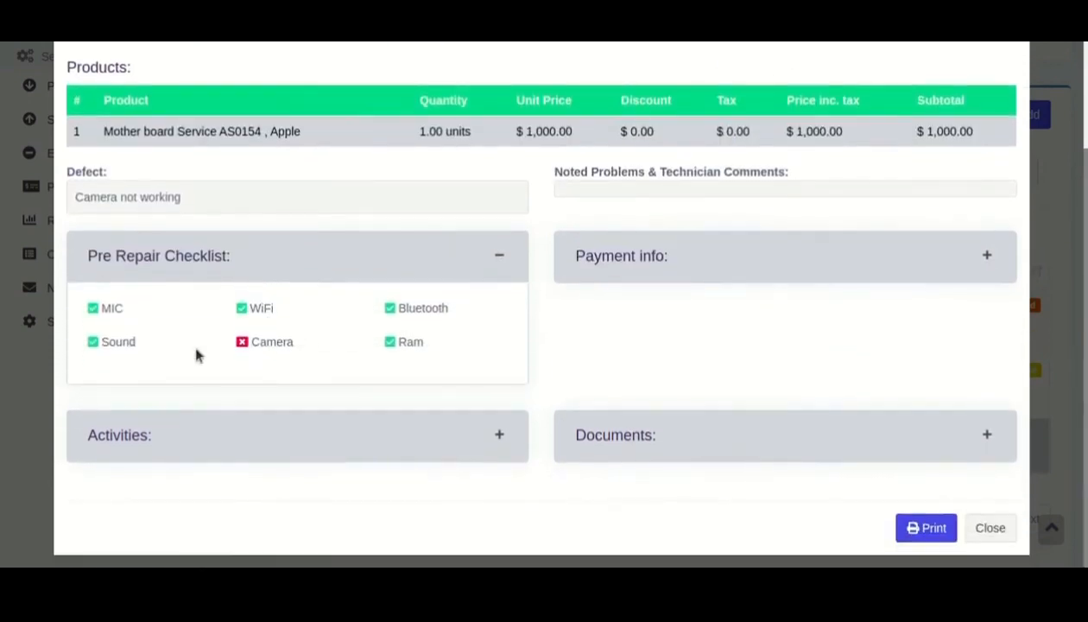
pyautogui.doubleClick(255, 341)
# Expand the empty activity log, then close the repair details window
pyautogui.click(219, 427)
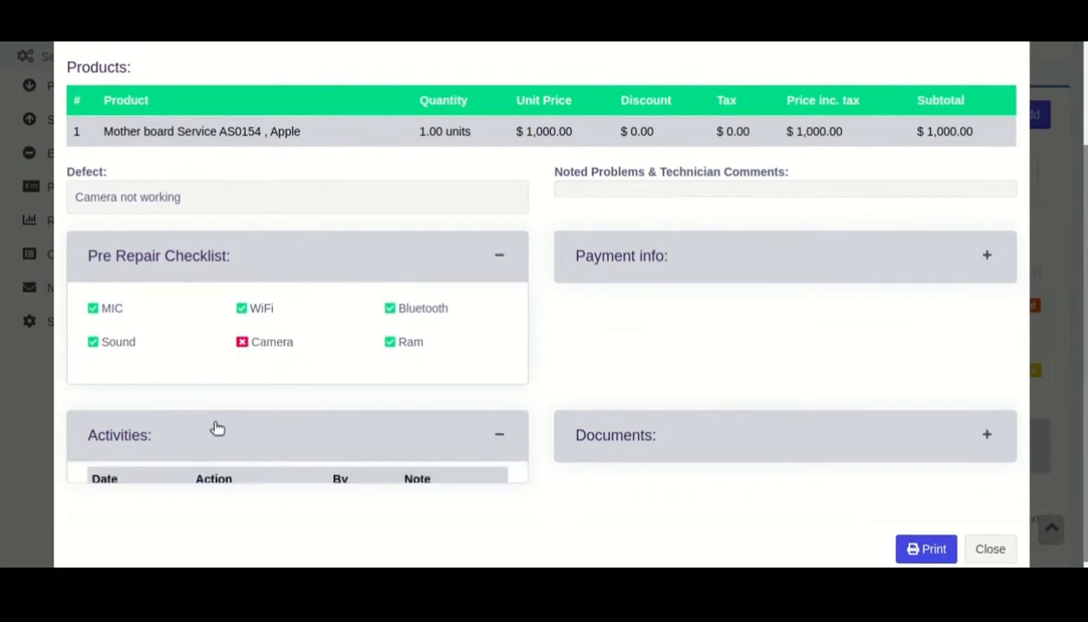
pyautogui.scroll(-1, 214, 427)
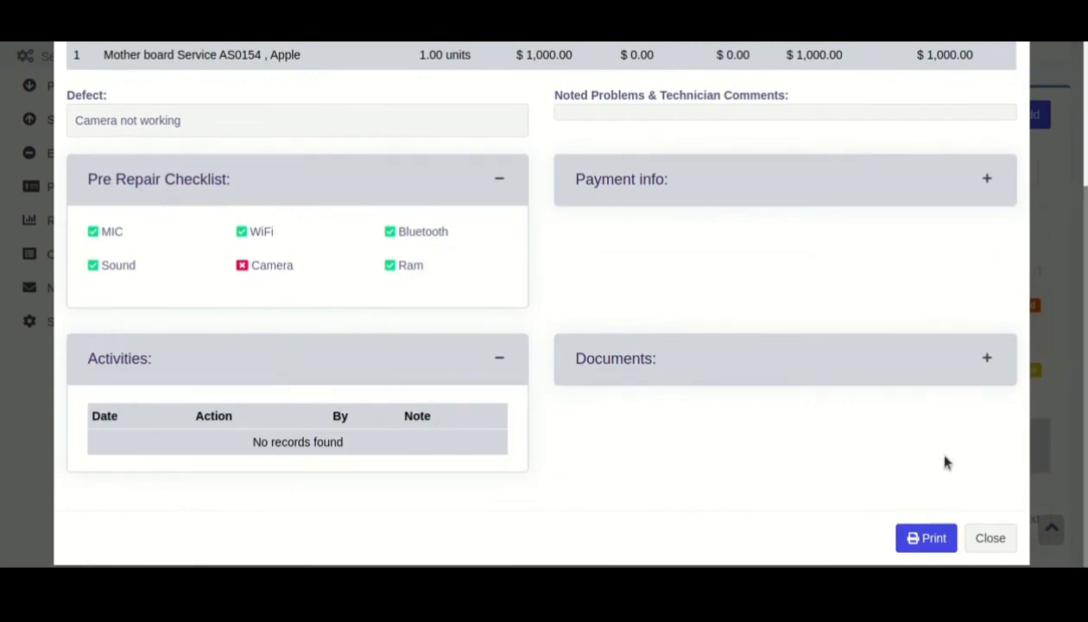
pyautogui.click(990, 537)
pyautogui.moveTo(579, 541); pyautogui.dragTo(718, 536)
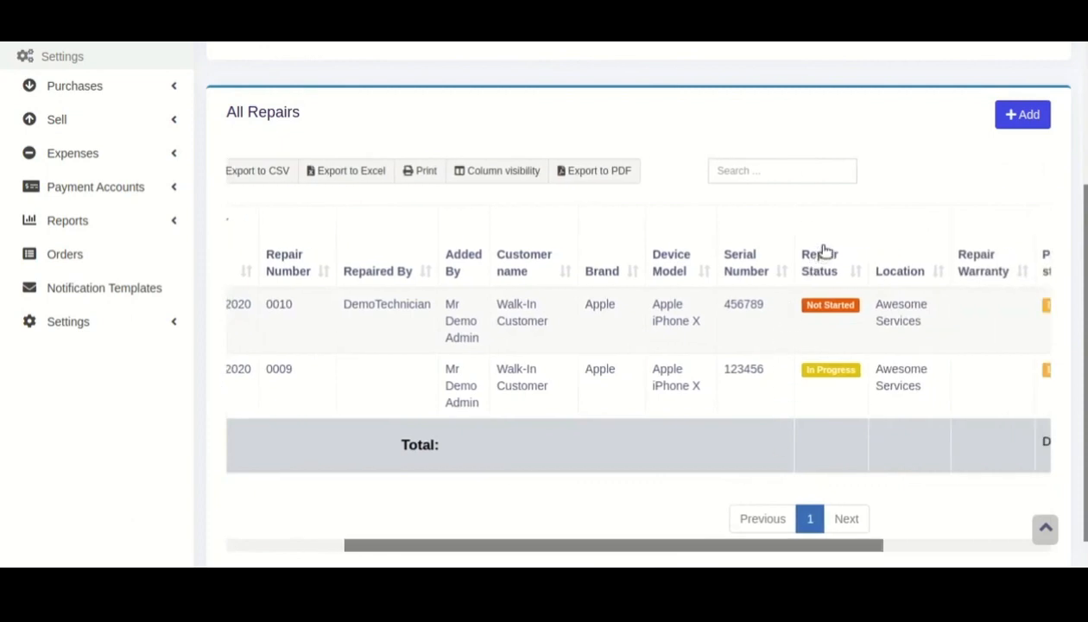
# Set repair 0010's status to In Progress with the note 'Repair has been started'
pyautogui.click(833, 310)
pyautogui.click(911, 279)
pyautogui.click(833, 308)
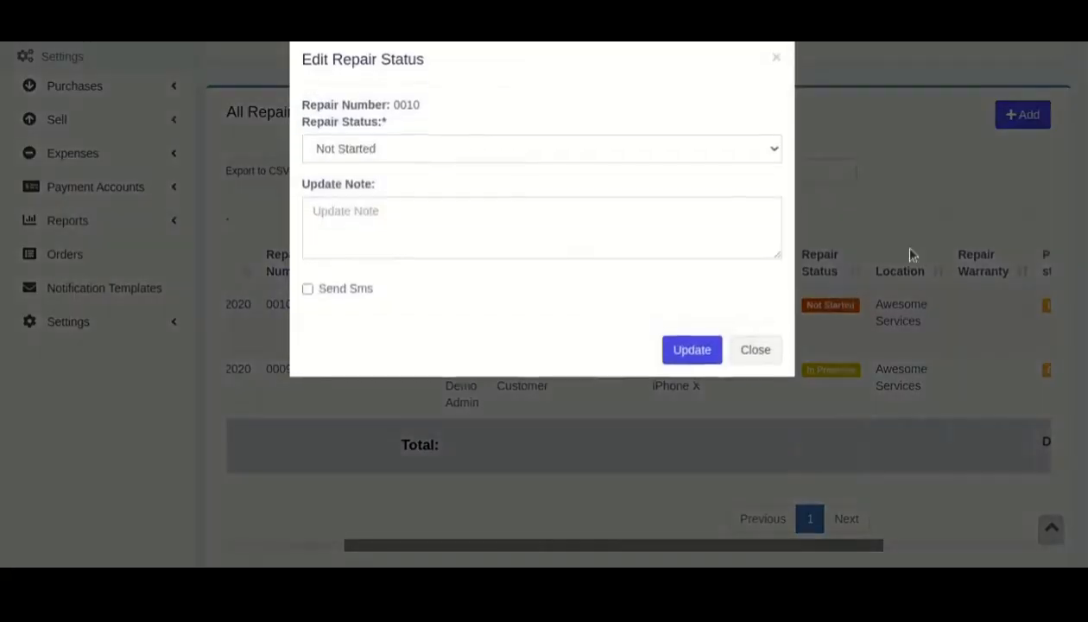
pyautogui.click(392, 209)
pyautogui.click(391, 242)
pyautogui.write('Repair has been started')
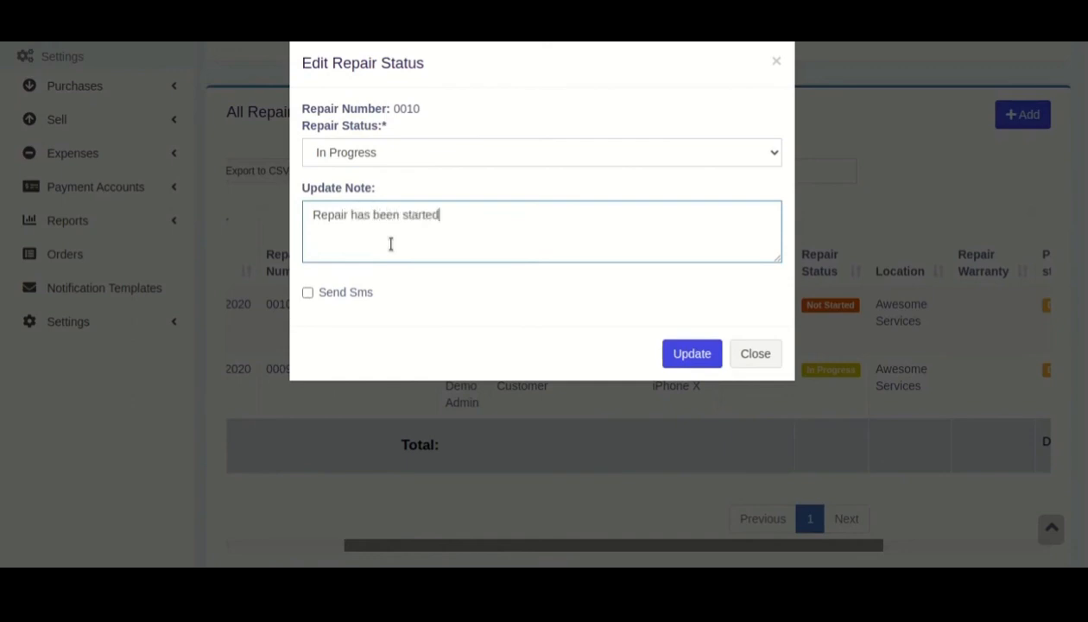
# Try the SMS option and its tags, then save the status update without sending an SMS
pyautogui.click(354, 292)
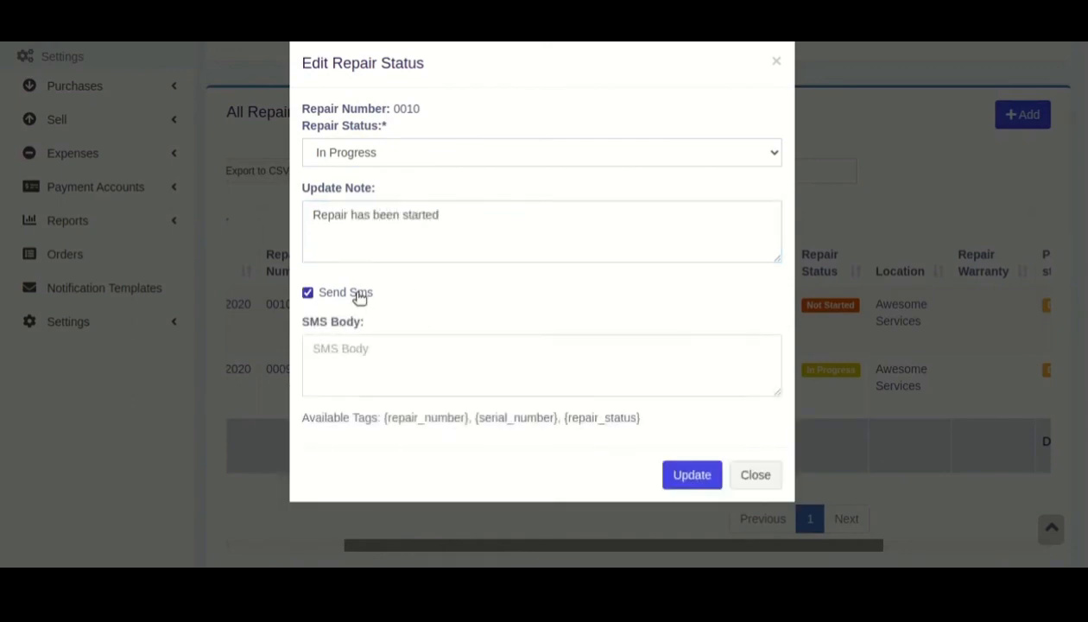
pyautogui.click(376, 357)
pyautogui.write('wewewewe wewewew ewew')
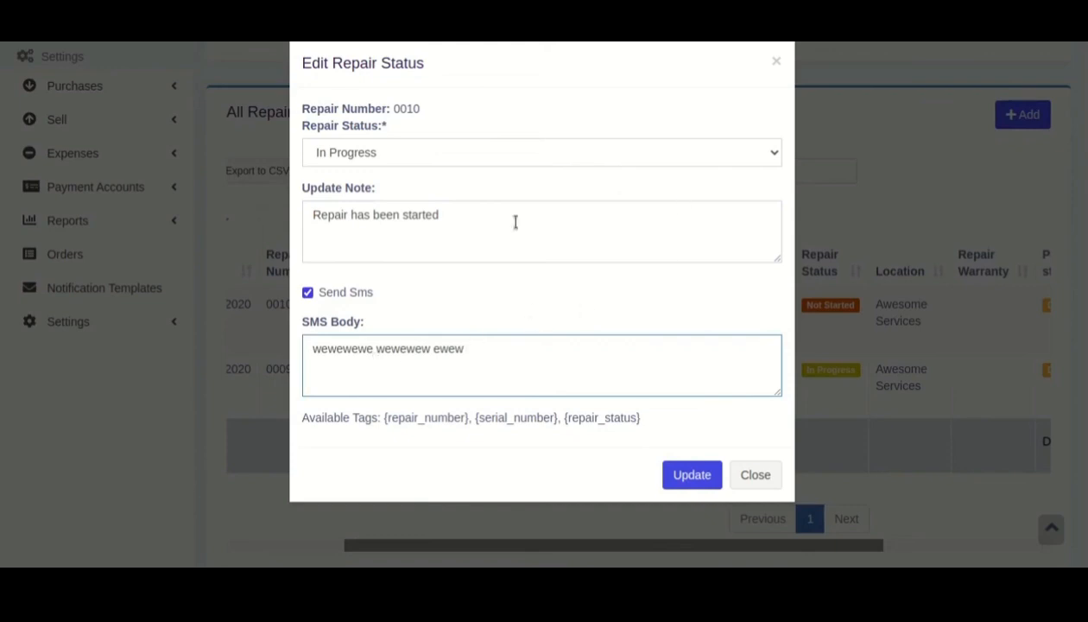
pyautogui.moveTo(300, 425); pyautogui.dragTo(651, 432)
pyautogui.click(651, 432)
pyautogui.click(355, 296)
pyautogui.click(680, 354)
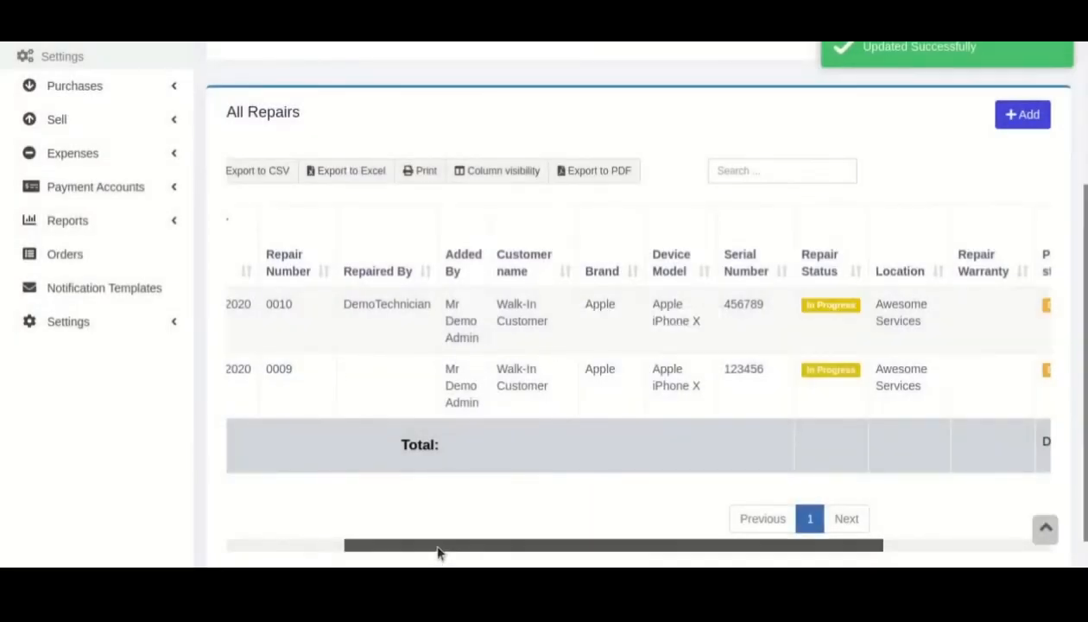
pyautogui.moveTo(438, 553); pyautogui.dragTo(321, 550)
pyautogui.click(390, 322)
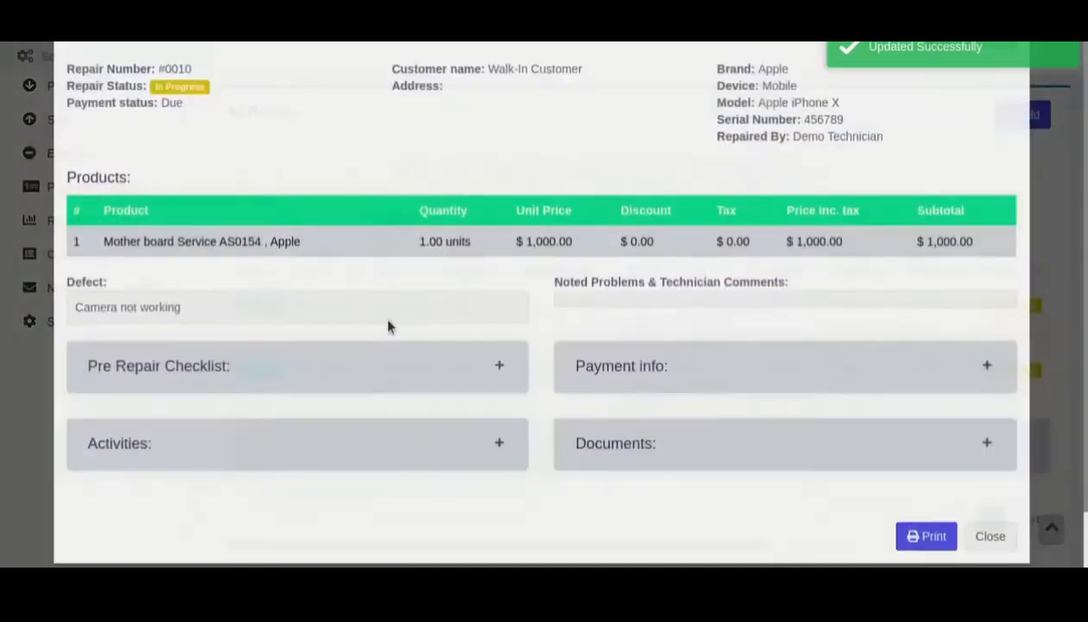
pyautogui.click(241, 451)
pyautogui.scroll(-1, 203, 454)
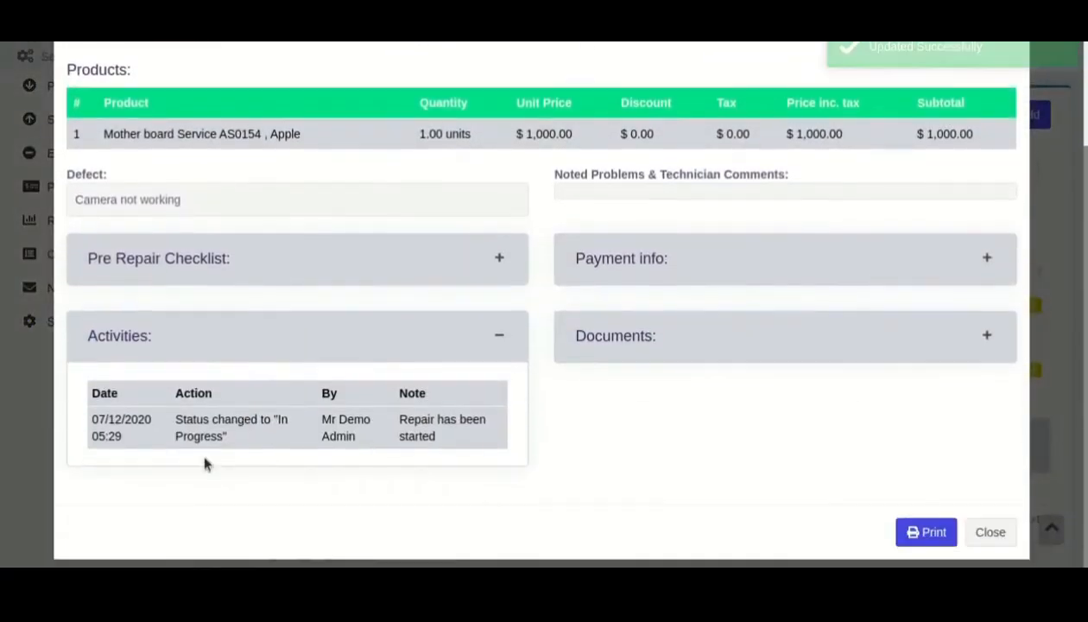
pyautogui.moveTo(92, 418); pyautogui.dragTo(181, 406)
pyautogui.moveTo(201, 423); pyautogui.dragTo(239, 443)
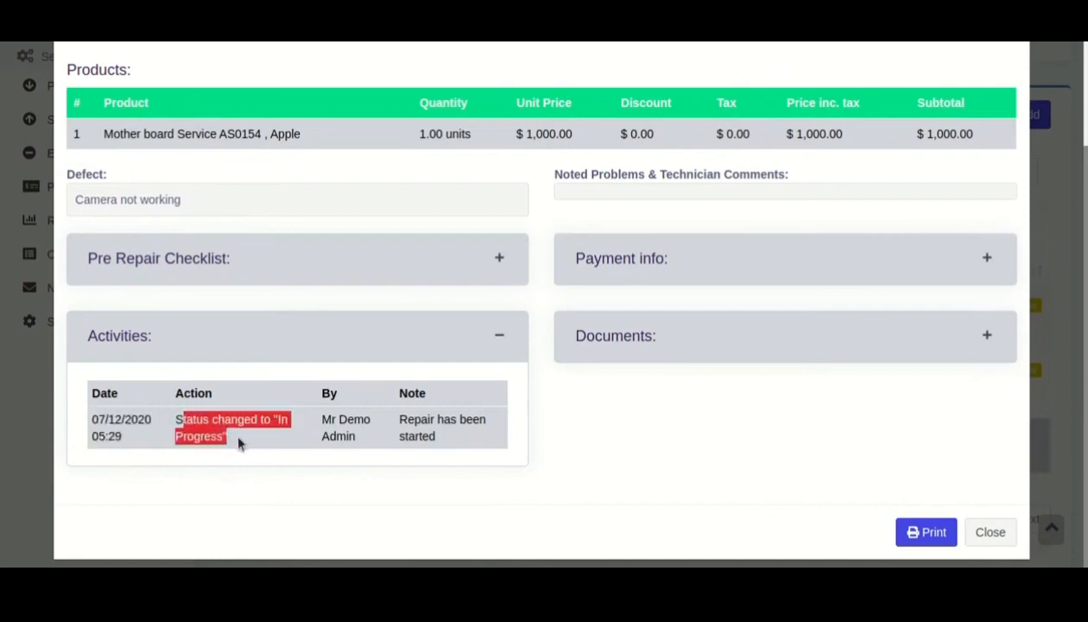
pyautogui.click(242, 434)
pyautogui.moveTo(318, 412); pyautogui.dragTo(475, 444)
pyautogui.click(389, 422)
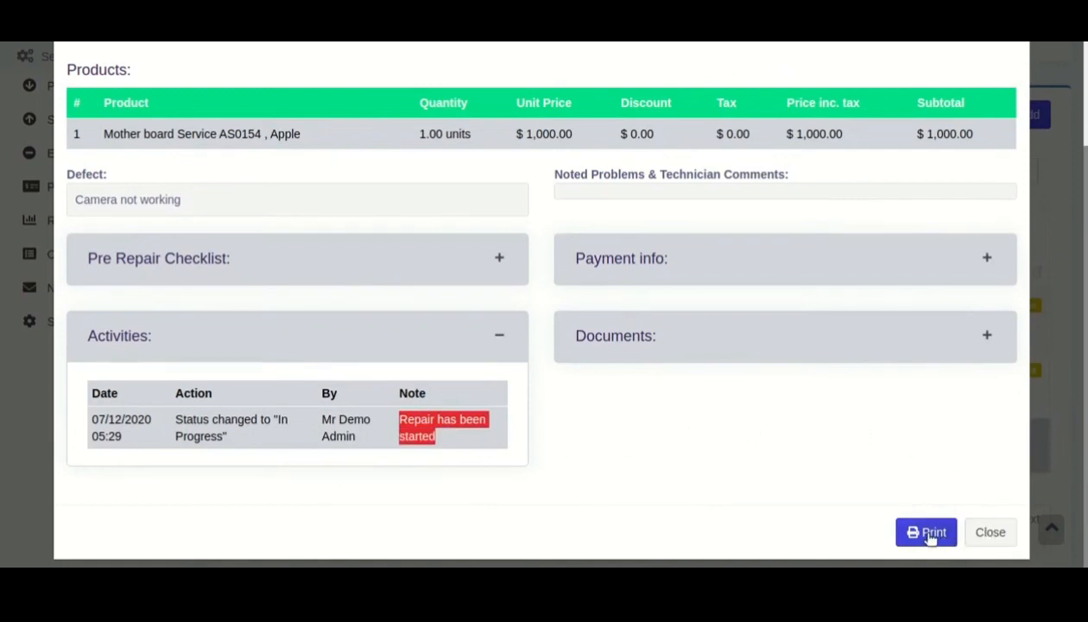
pyautogui.click(993, 532)
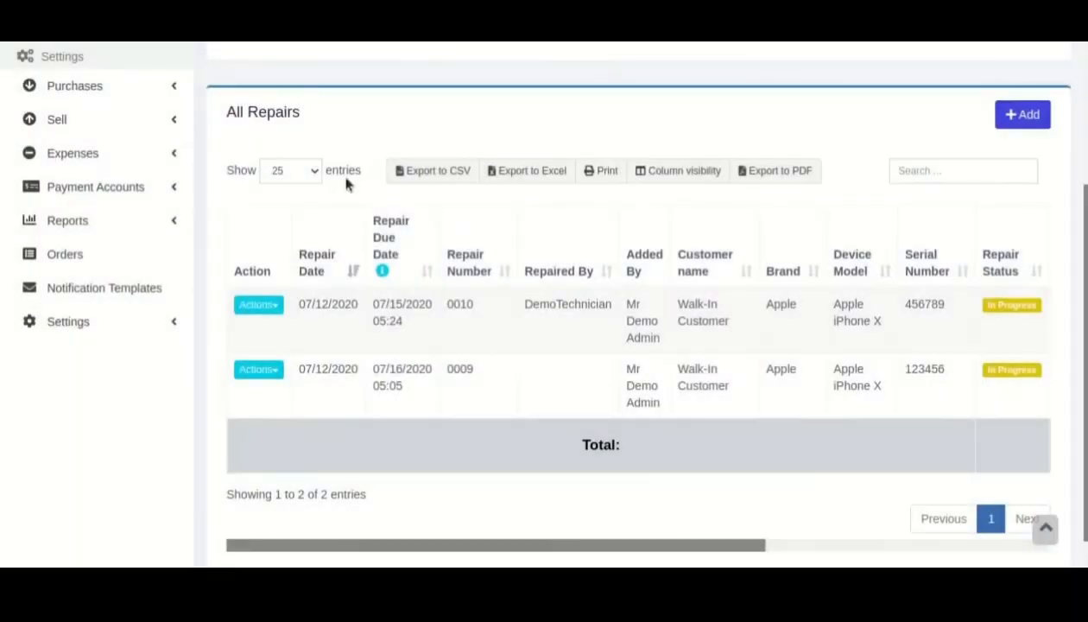
pyautogui.scroll(5, 347, 182)
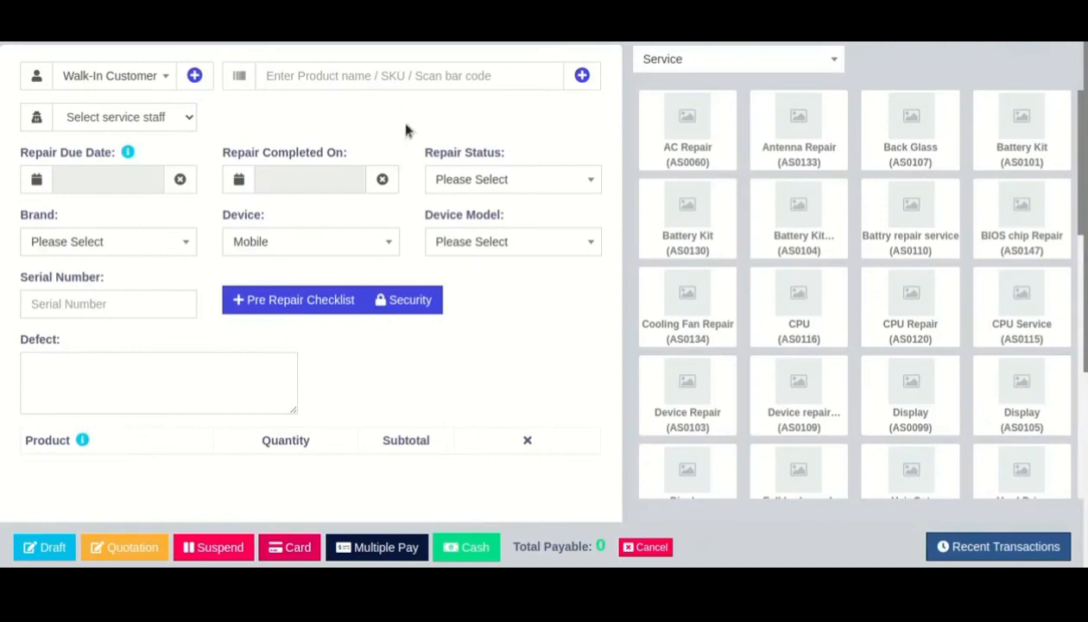
pyautogui.click(119, 114)
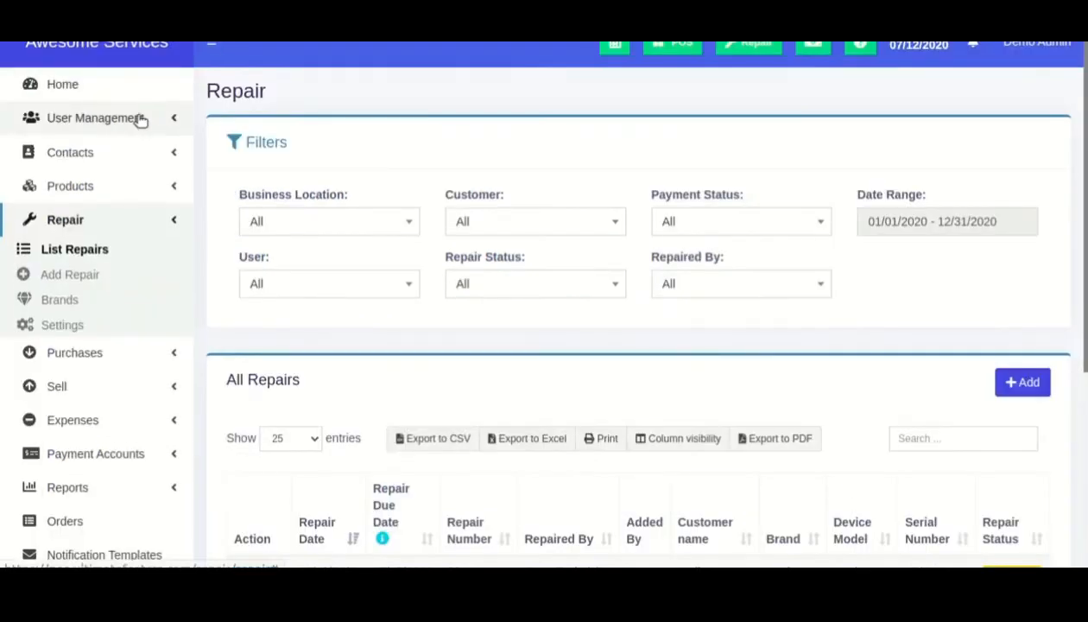
# Start a new role under User Management > Roles, ticking Service staff
pyautogui.click(140, 119)
pyautogui.click(54, 173)
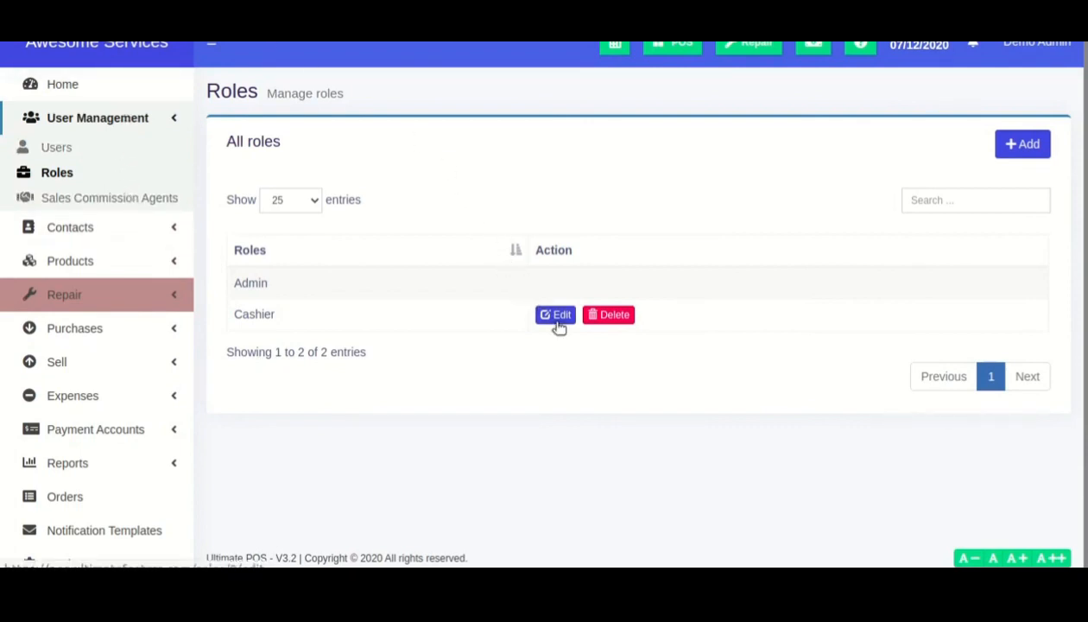
pyautogui.click(1026, 148)
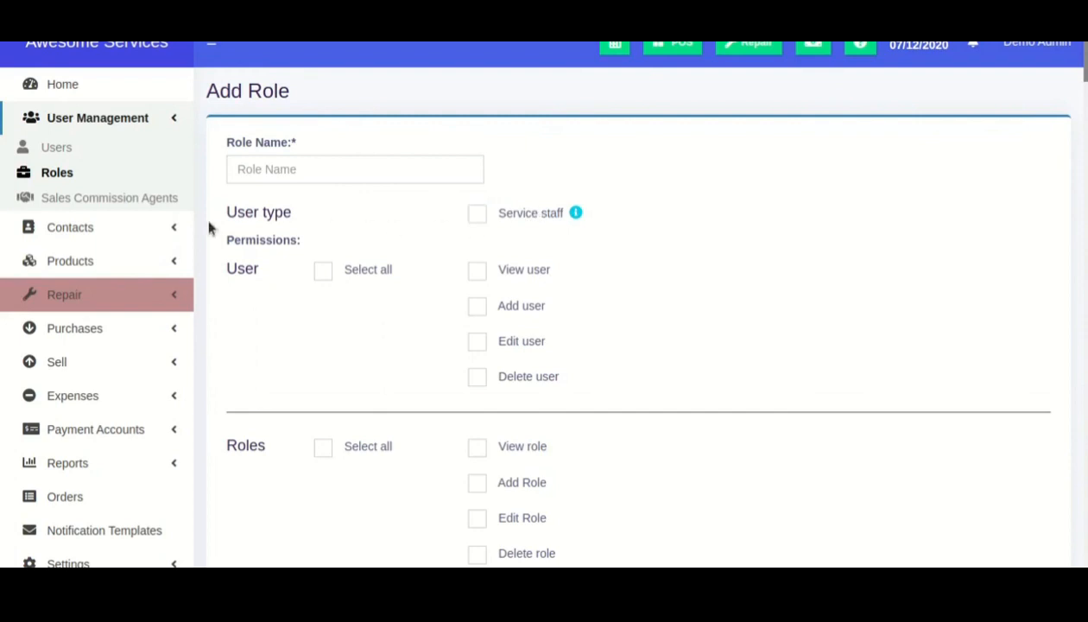
pyautogui.click(481, 205)
pyautogui.click(323, 171)
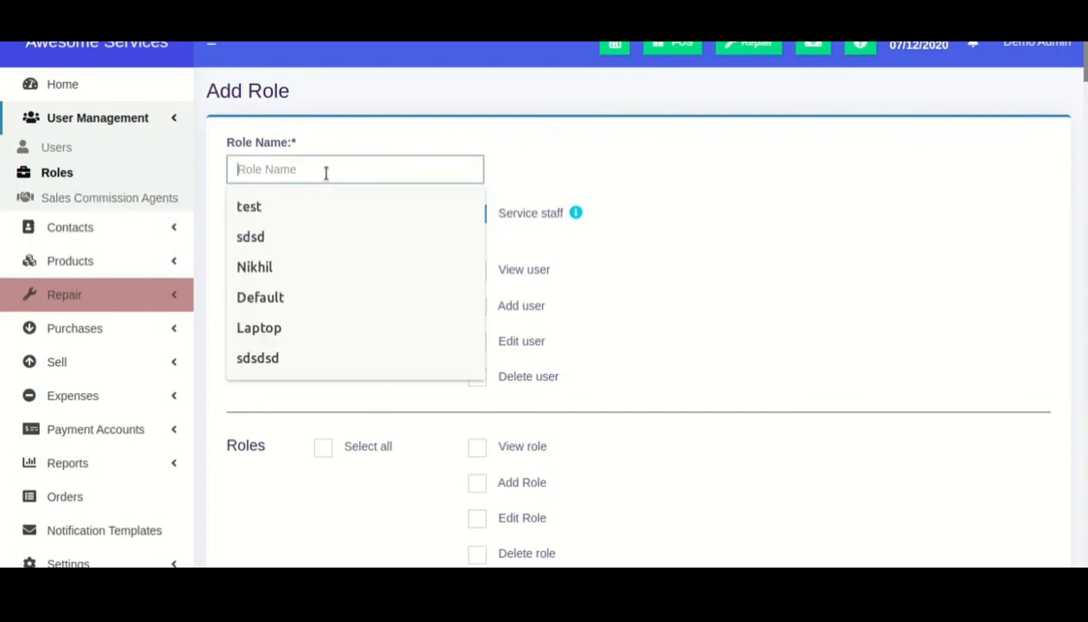
pyautogui.write('S')
# Look over the Cashier role's settings, then go to the Users list
pyautogui.click(81, 174)
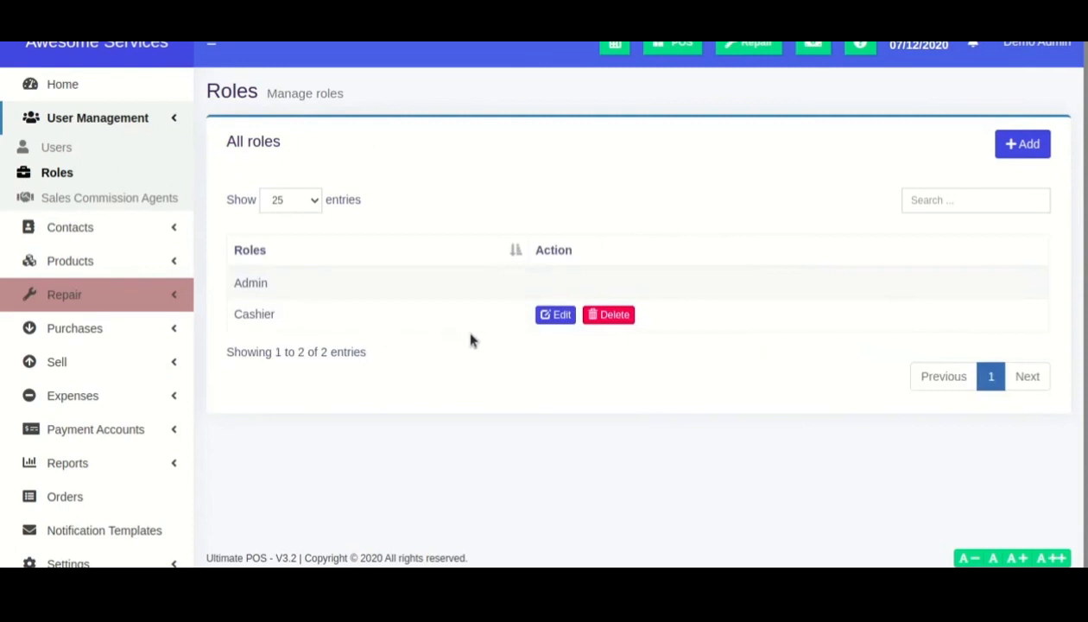
pyautogui.click(560, 312)
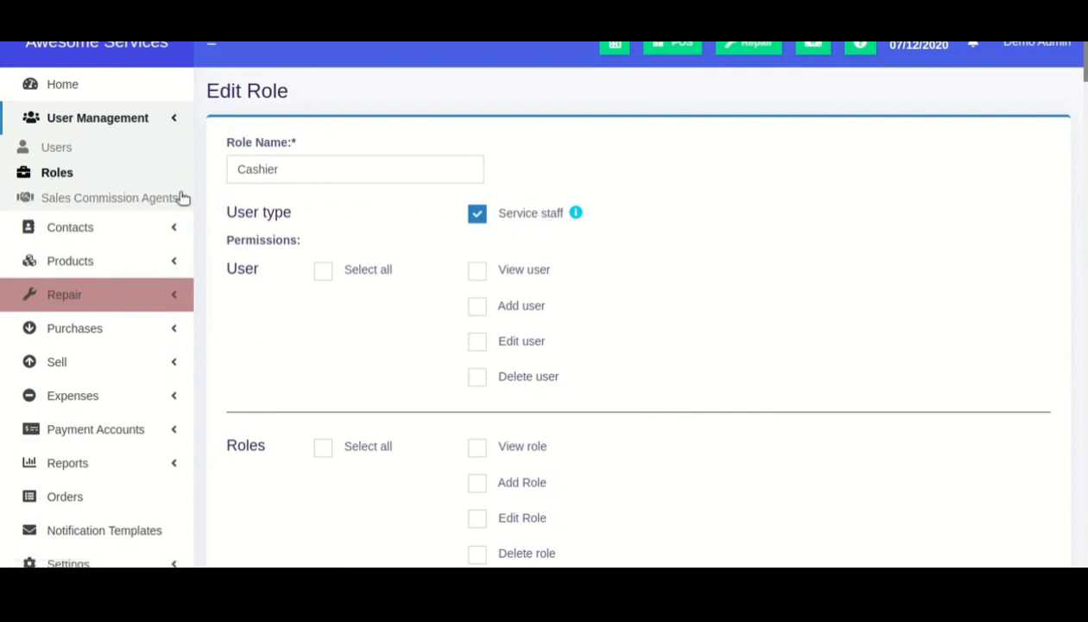
pyautogui.click(55, 151)
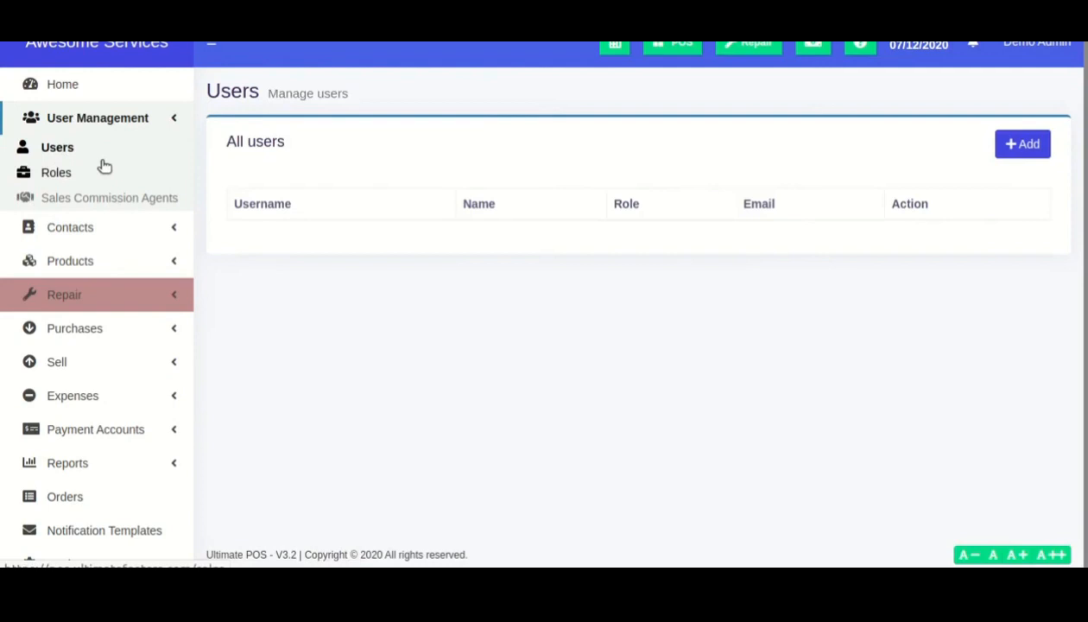
# Start a new user with prefix Mr, first and last name, and a matching e-mail address
pyautogui.click(1040, 145)
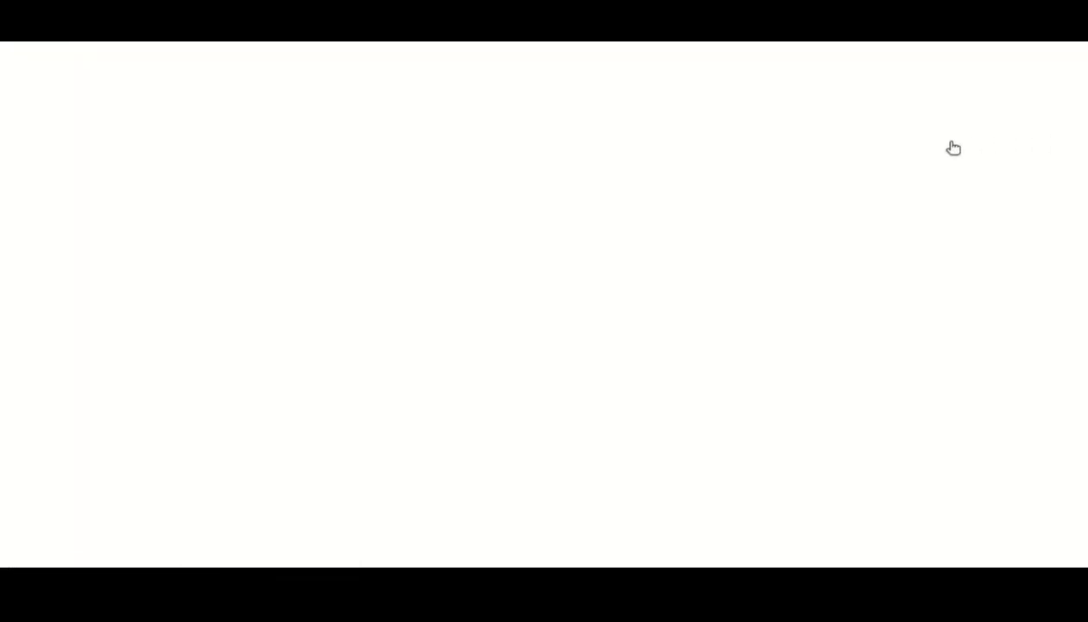
pyautogui.click(283, 166)
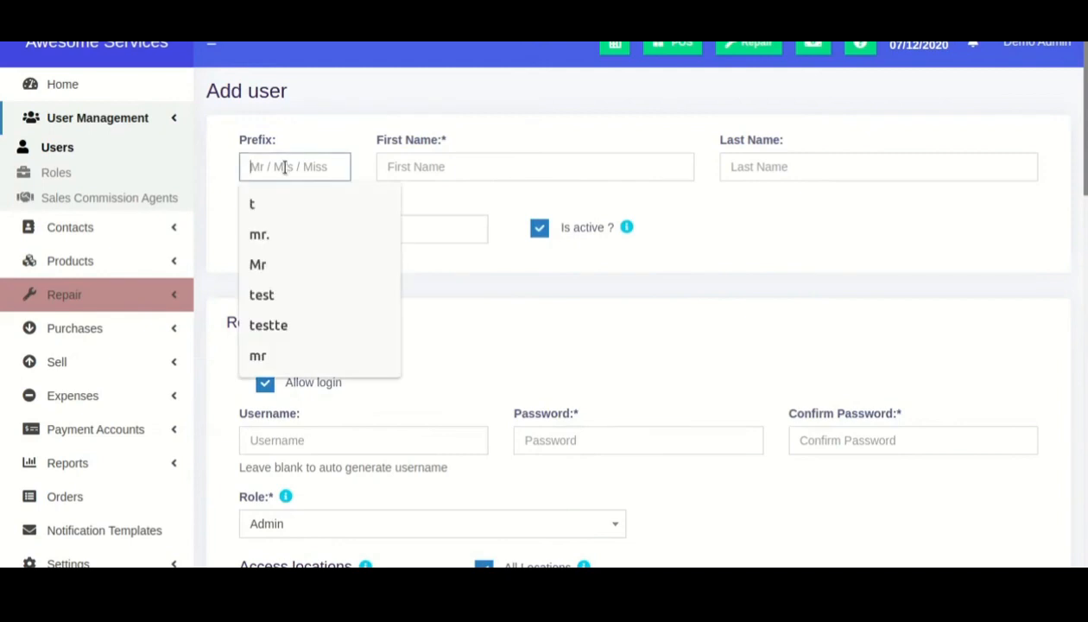
pyautogui.write('Mr')
pyautogui.press('Tab')
pyautogui.write('Techn')
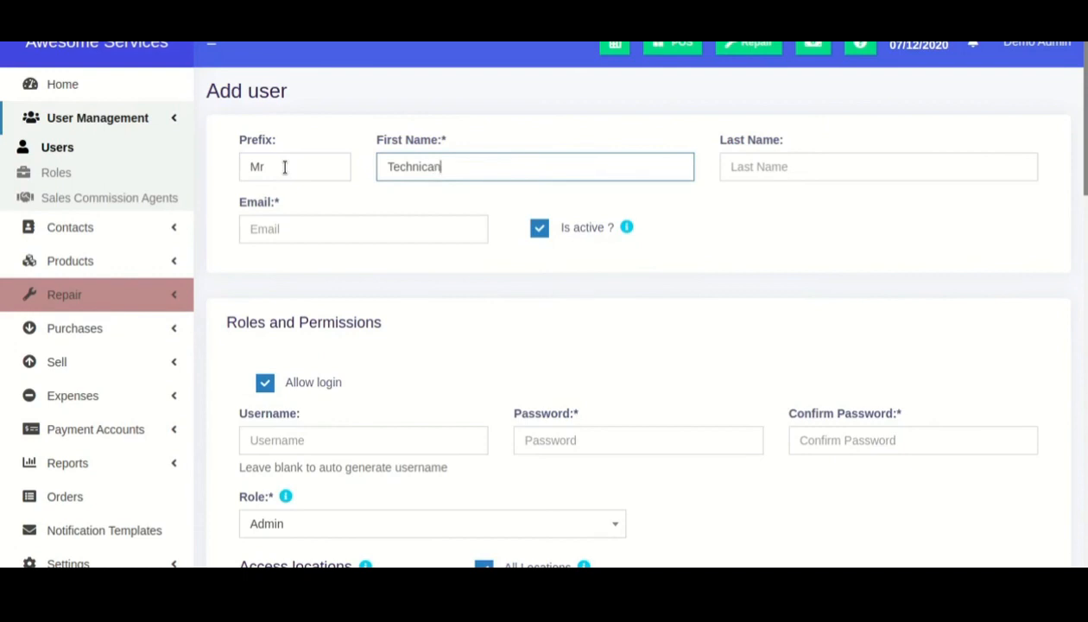
pyautogui.hotkey('ctrl', 'a')
pyautogui.hotkey('ctrl', 'c')
pyautogui.press('Tab')
pyautogui.hotkey('ctrl', 'v')
pyautogui.press('Tab')
pyautogui.hotkey('ctrl', 'v')
pyautogui.write('@')
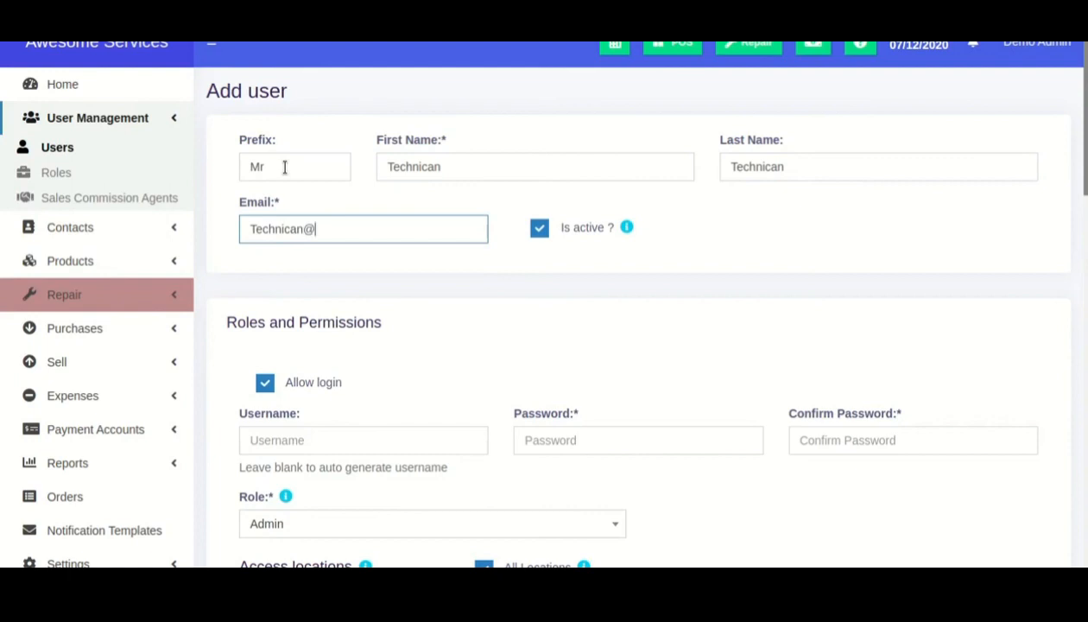
pyautogui.hotkey('ctrl', 'v')
pyautogui.write('d')
# Disable login for the new user and assign the Cashier role
pyautogui.scroll(-2, 452, 218)
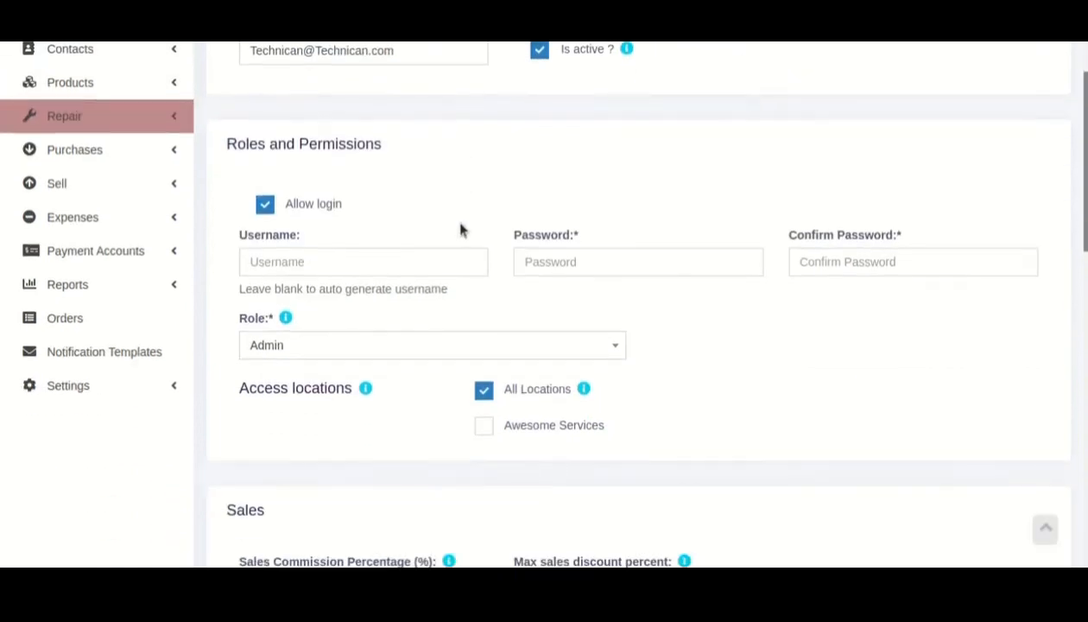
pyautogui.click(304, 203)
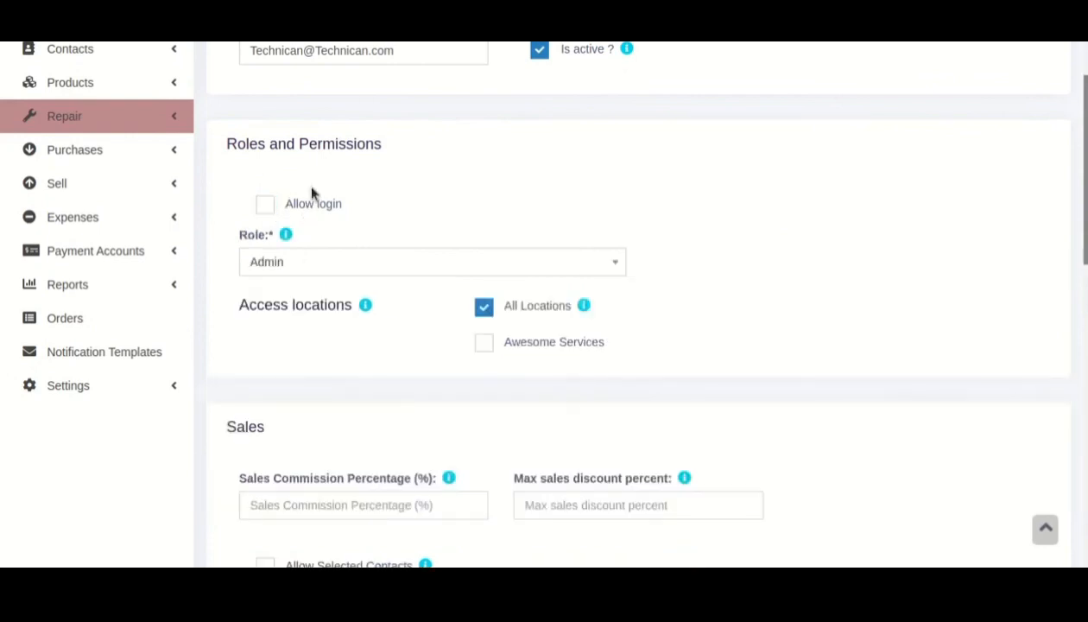
pyautogui.click(313, 264)
pyautogui.click(312, 264)
pyautogui.click(311, 204)
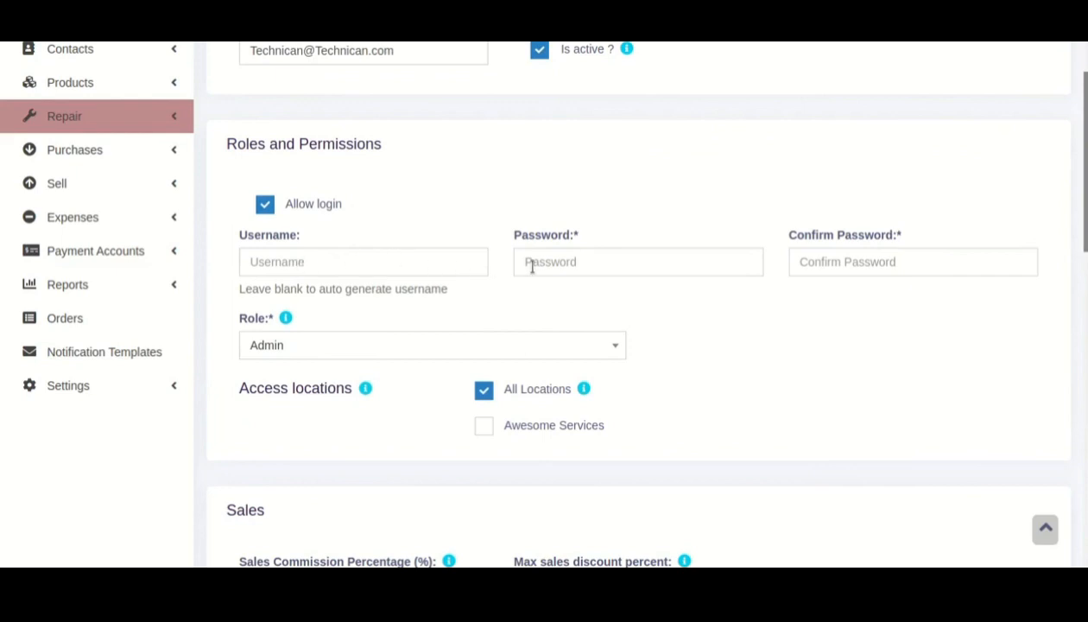
pyautogui.scroll(-2, 418, 129)
pyautogui.click(319, 79)
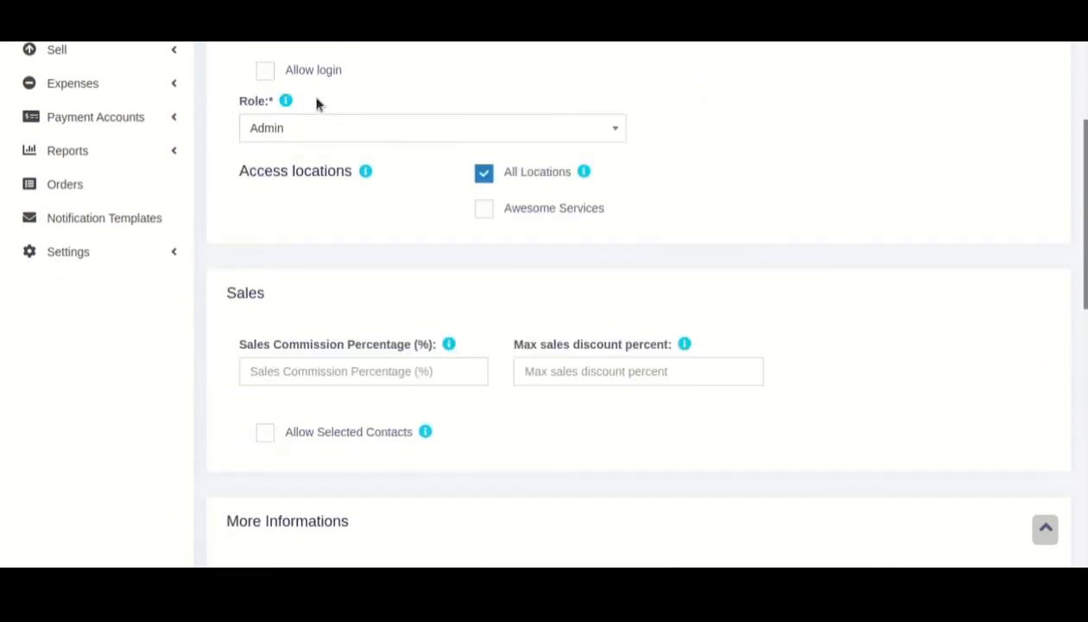
pyautogui.click(317, 127)
pyautogui.click(305, 182)
# Save the new technician user from the bottom of the Add user form
pyautogui.scroll(3, 333, 145)
pyautogui.scroll(2, 340, 151)
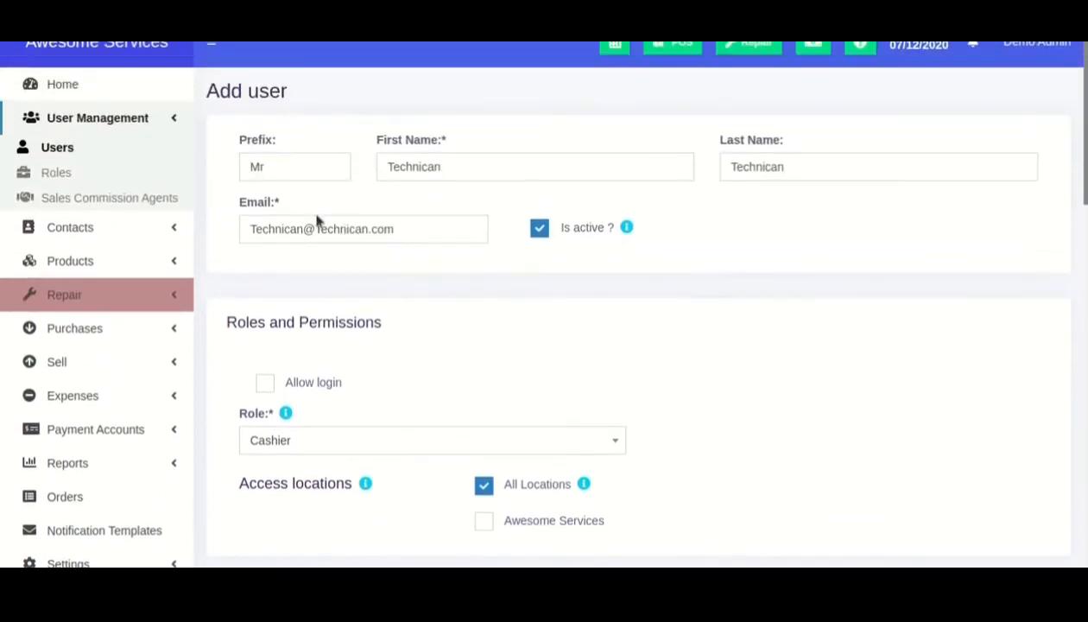
pyautogui.scroll(-3, 335, 221)
pyautogui.scroll(-2, 626, 262)
pyautogui.scroll(-1, 626, 262)
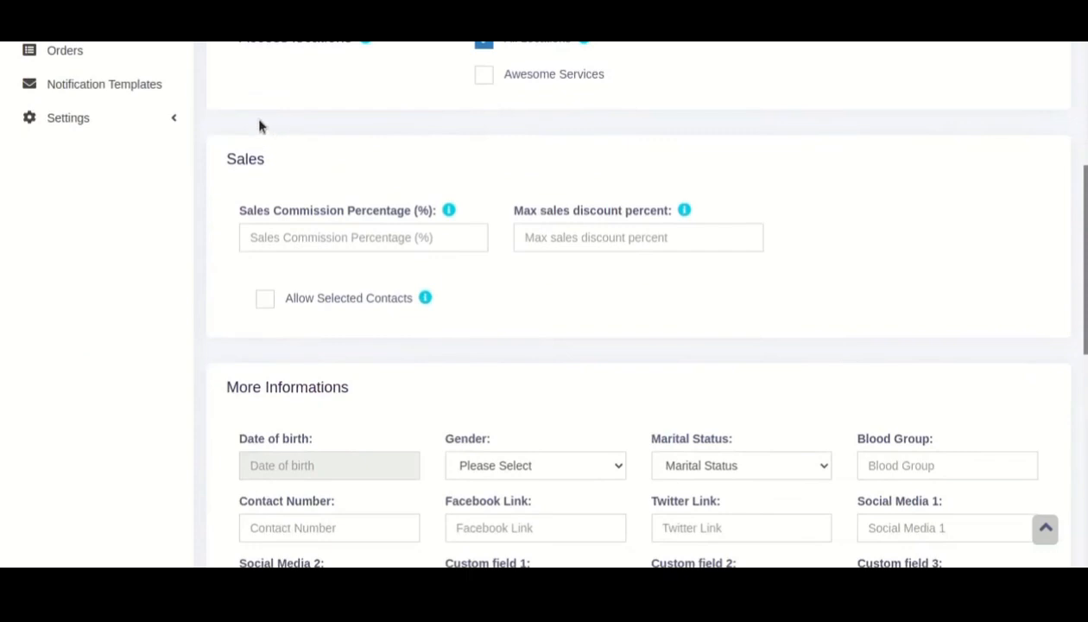
pyautogui.scroll(-7, 386, 224)
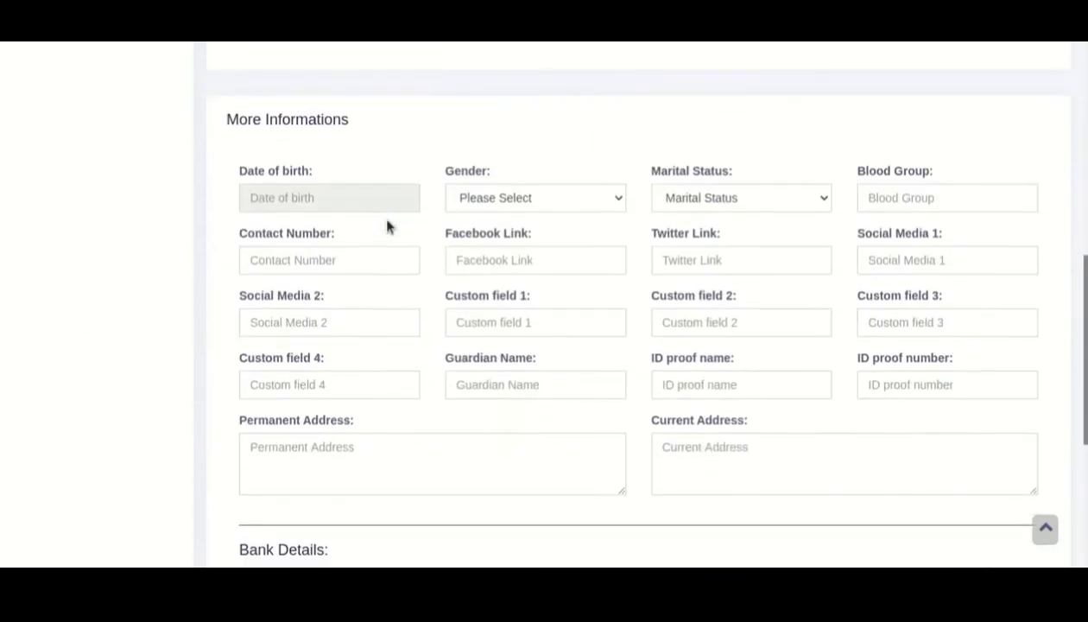
pyautogui.scroll(-1, 400, 278)
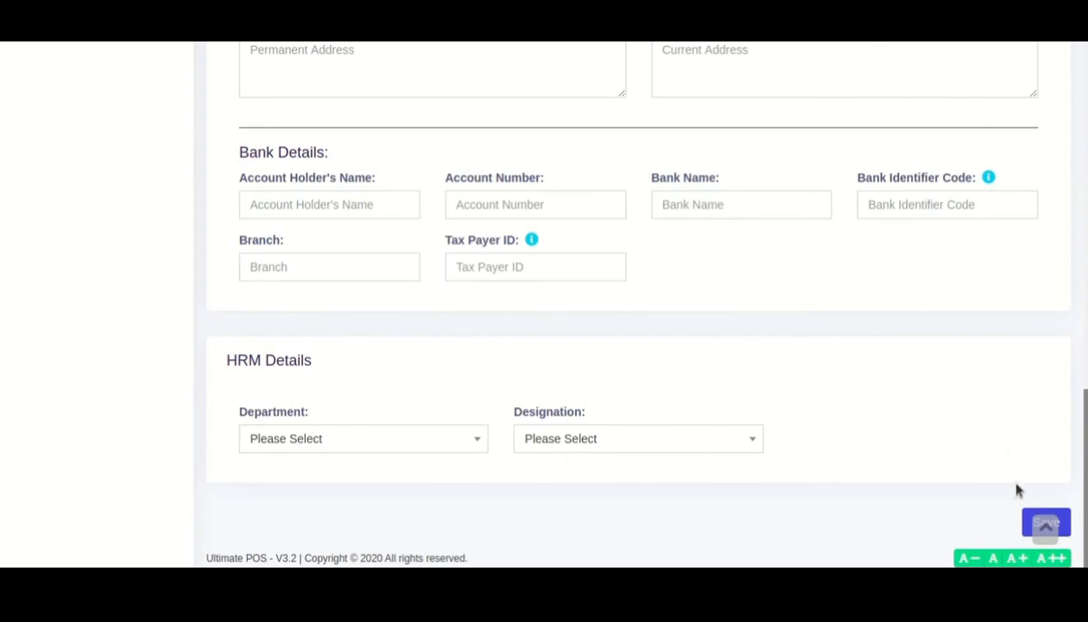
pyautogui.click(1030, 524)
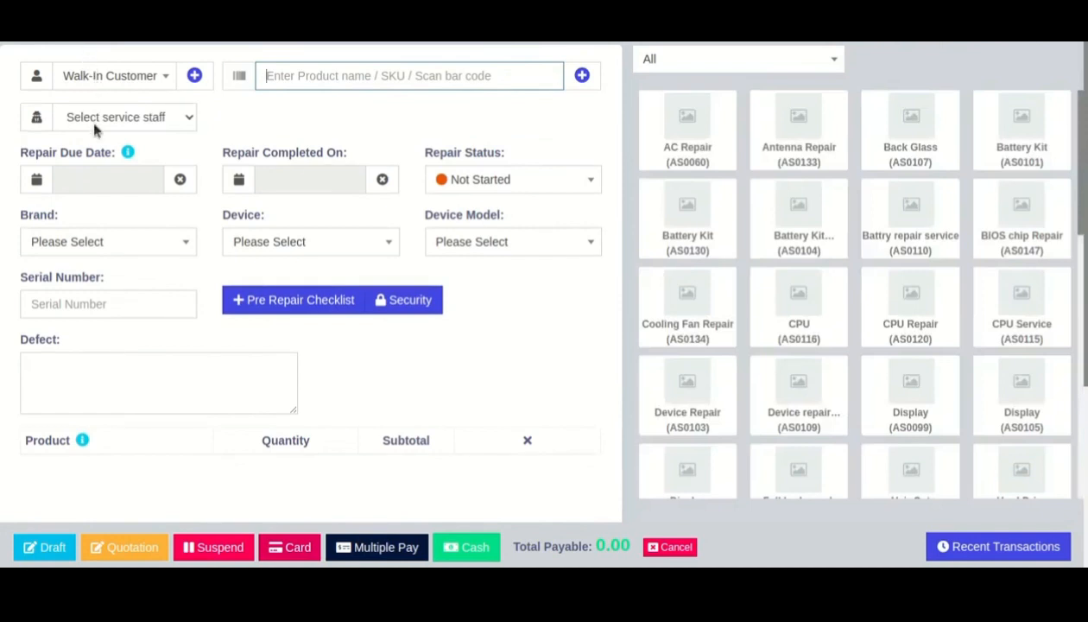
# Assign the new technician as service staff and set the brand to Apple
pyautogui.click(95, 125)
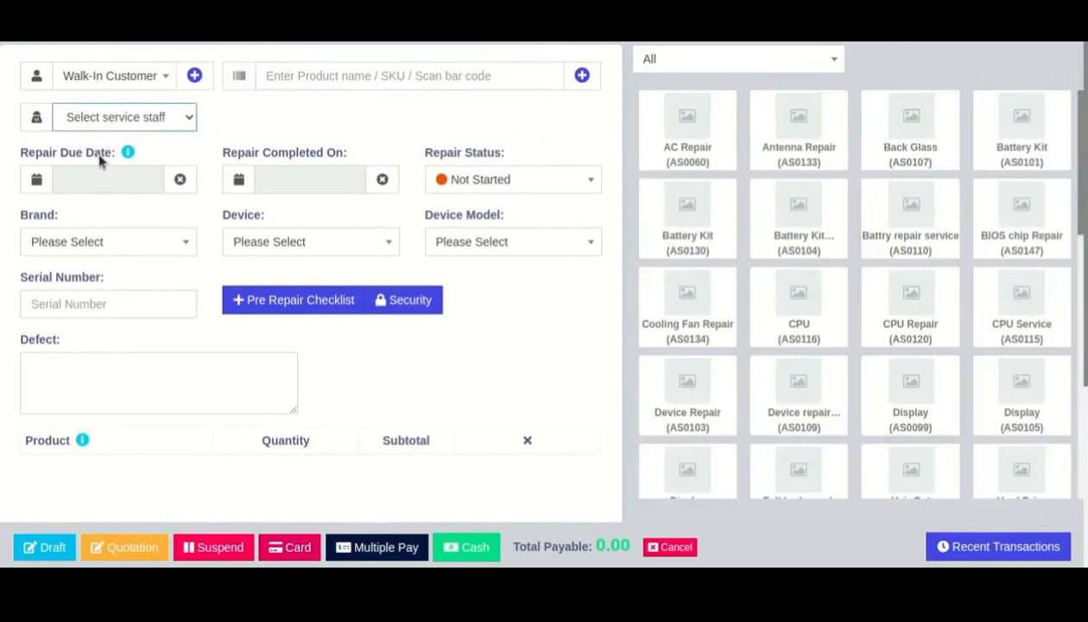
pyautogui.press('Down')
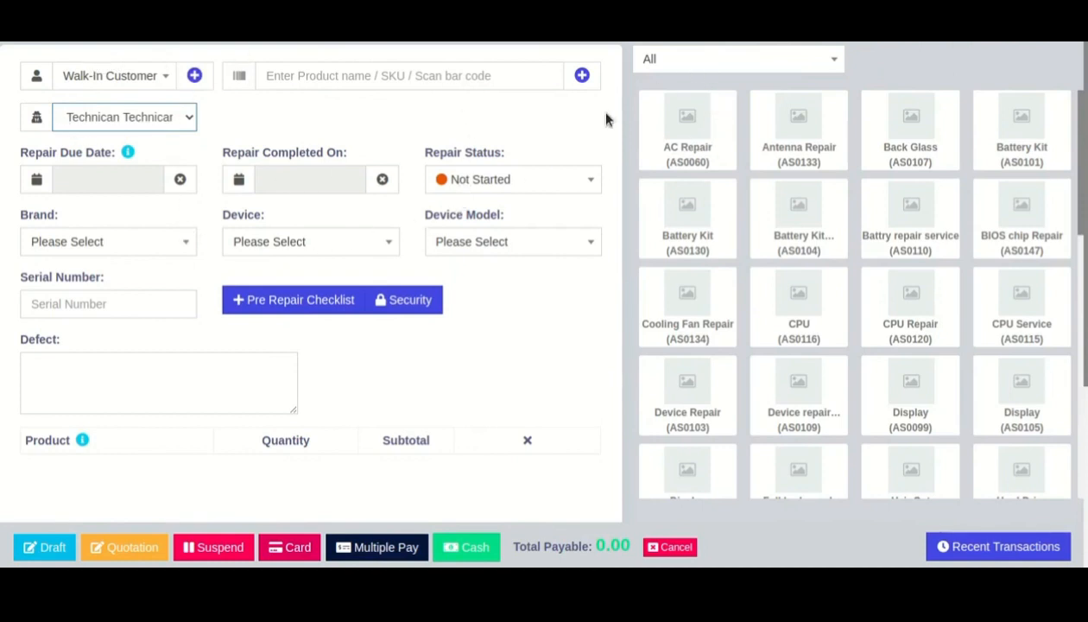
pyautogui.click(46, 246)
pyautogui.click(62, 324)
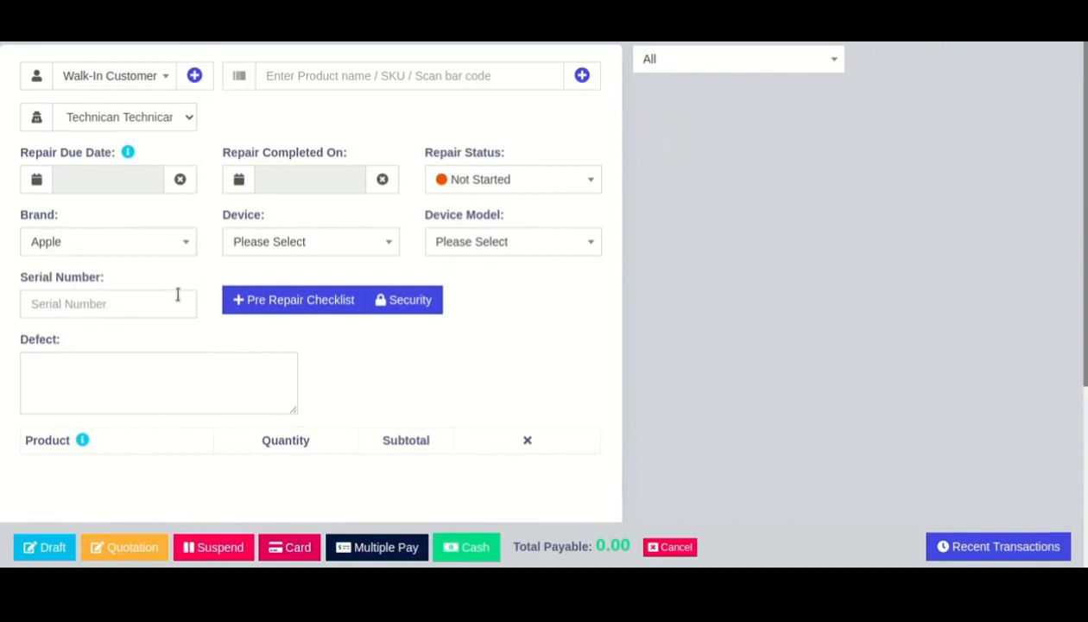
# Set device Mobile and model Apple iPhone X, keeping the category filter at All
pyautogui.click(242, 246)
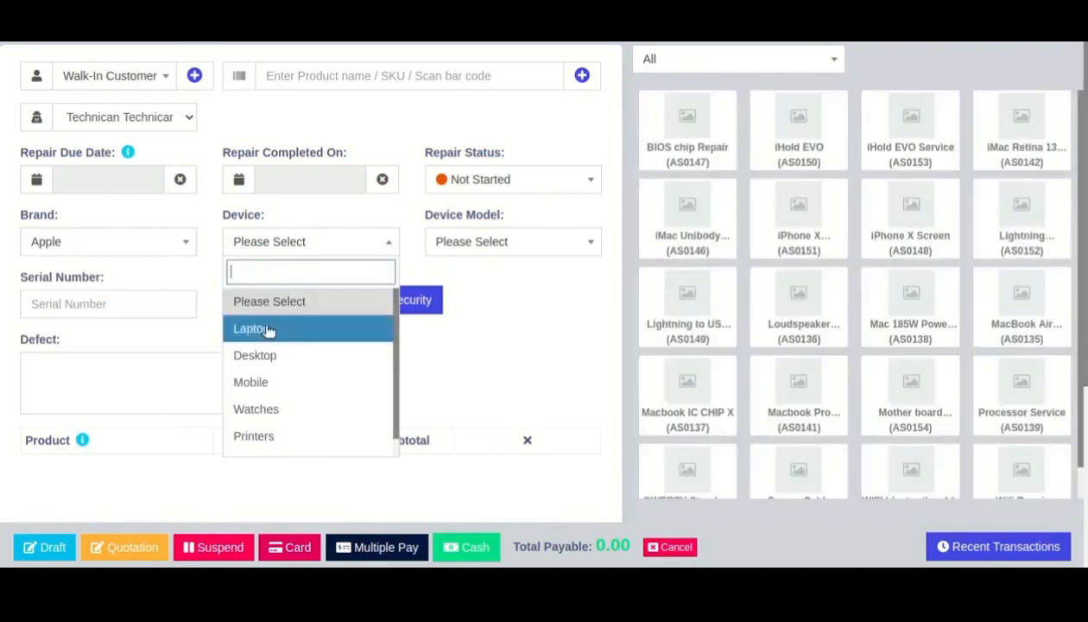
pyautogui.click(256, 382)
pyautogui.click(473, 249)
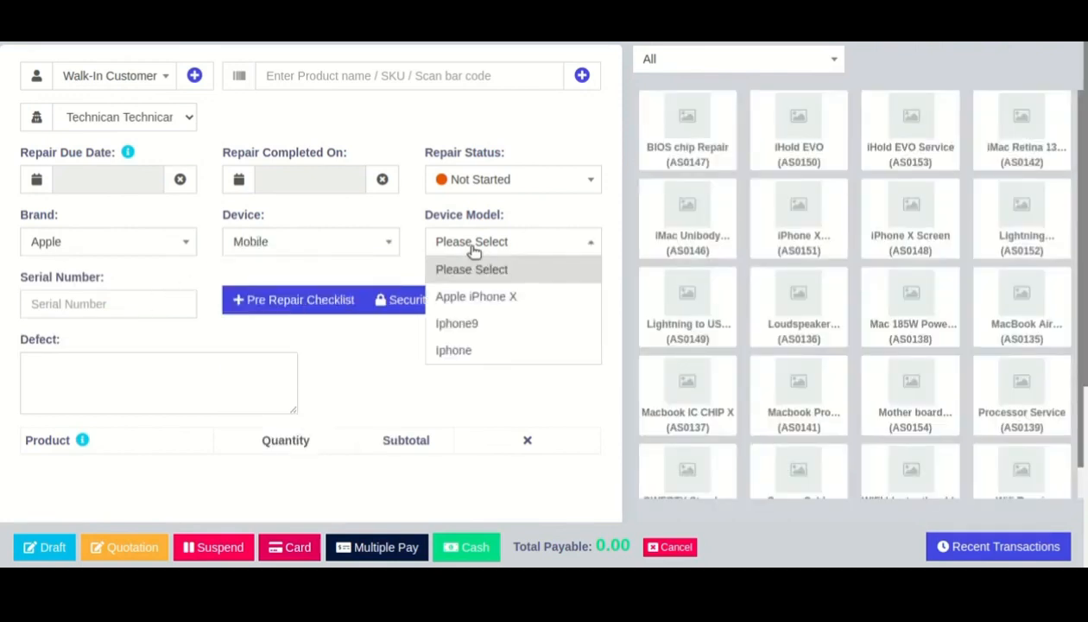
pyautogui.click(473, 302)
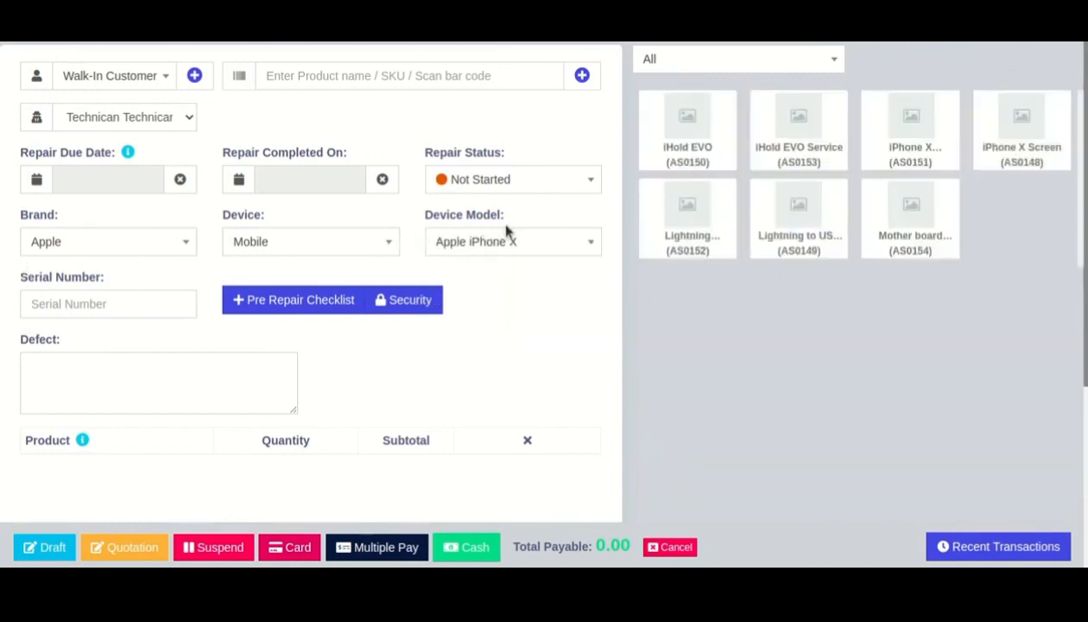
pyautogui.click(799, 69)
pyautogui.click(782, 82)
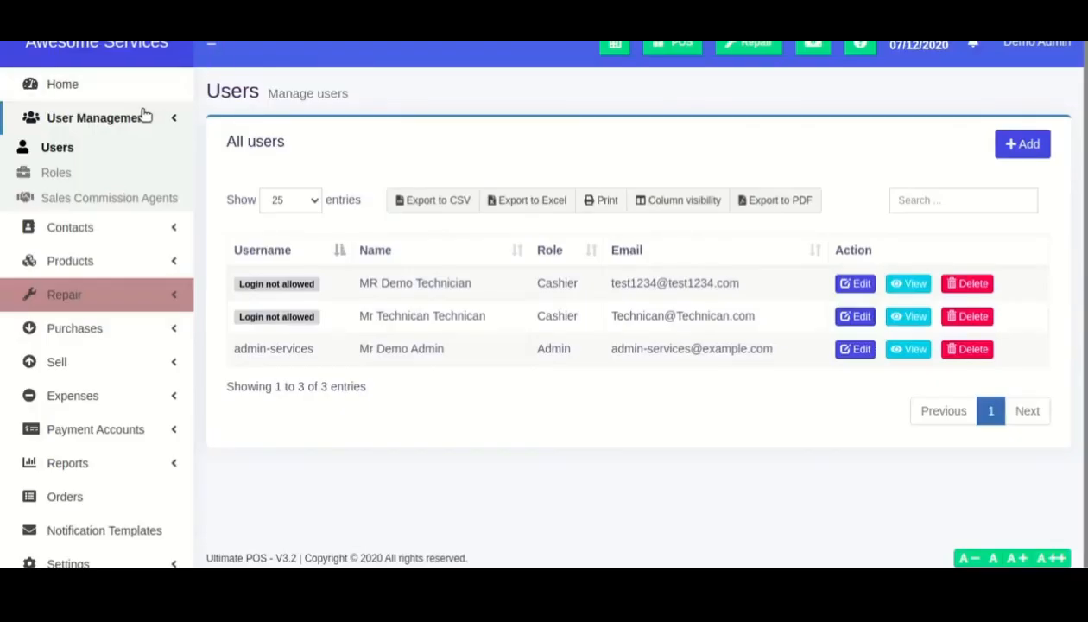
# Show the Users list and expand the Products menu in the sidebar
pyautogui.click(141, 120)
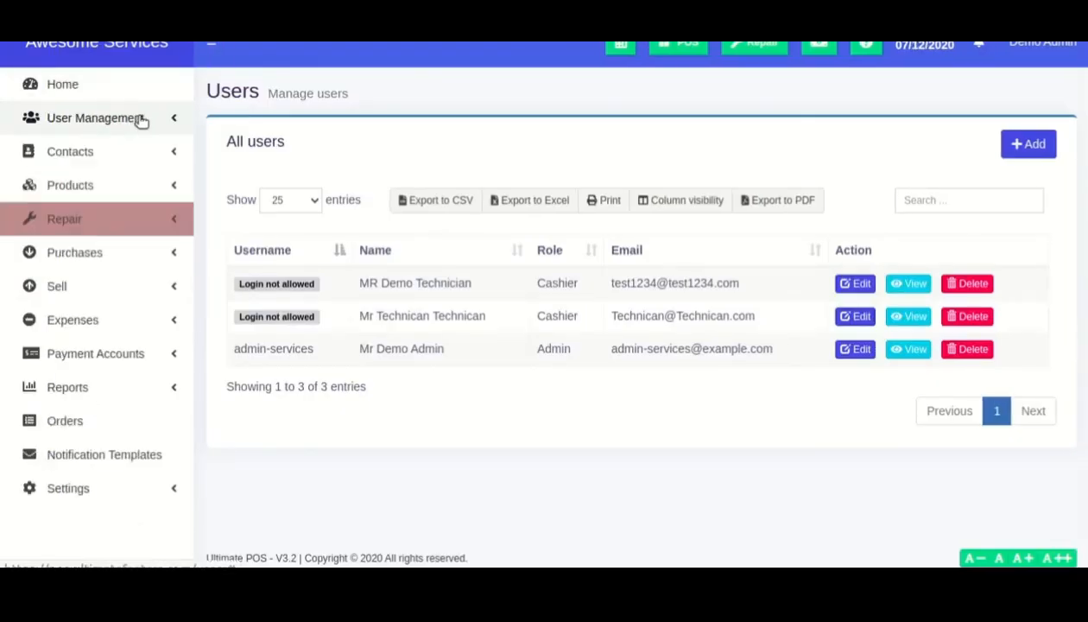
pyautogui.click(92, 187)
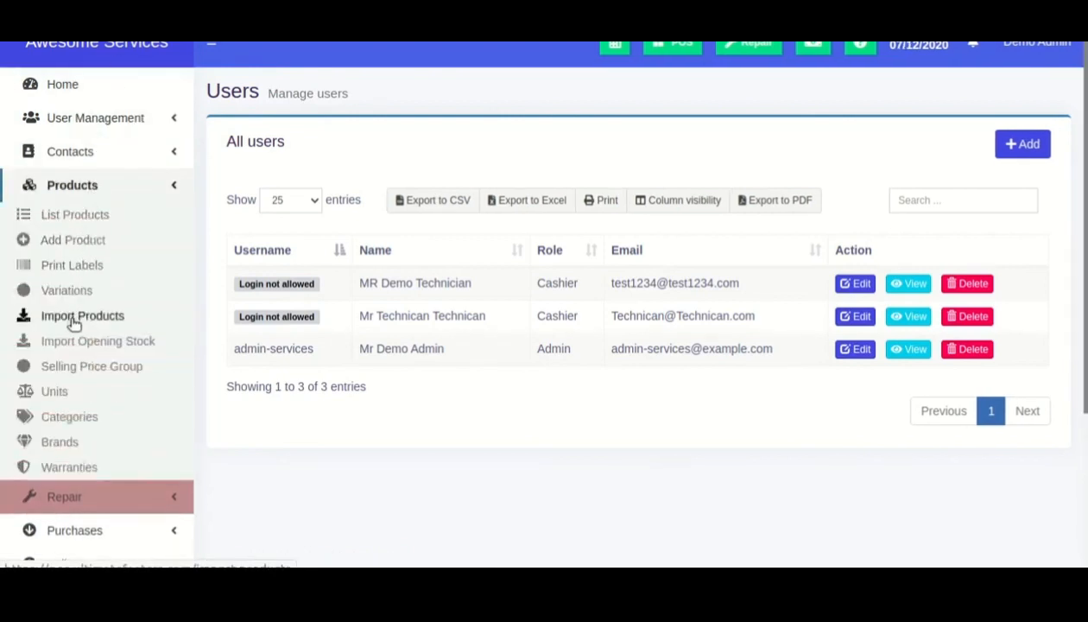
# Start a new product named 'Camera for iphonex' with unit Units
pyautogui.click(83, 246)
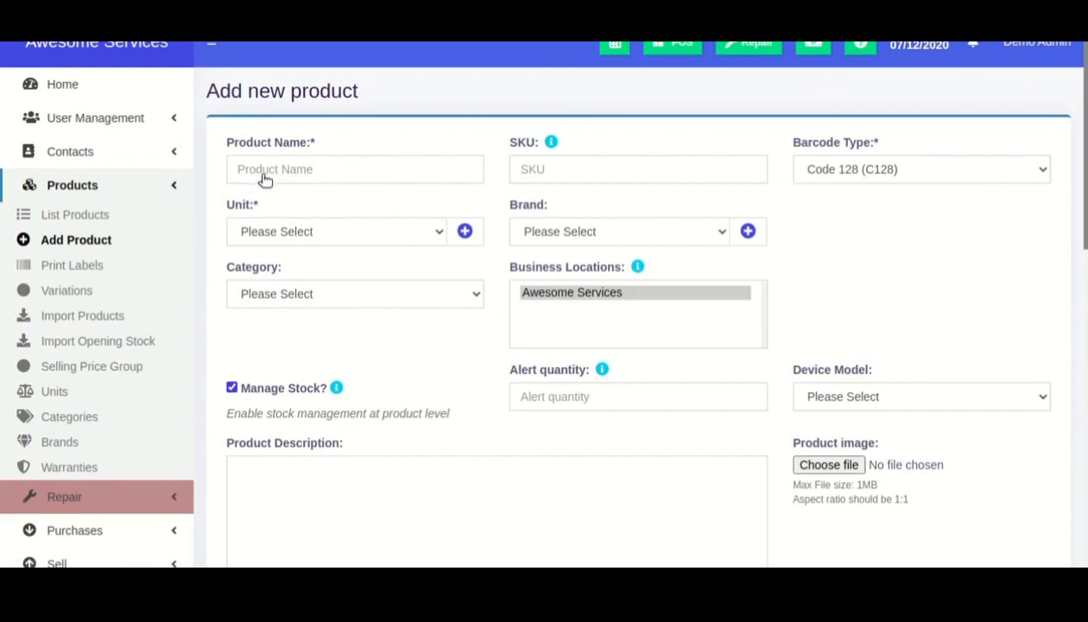
pyautogui.click(287, 170)
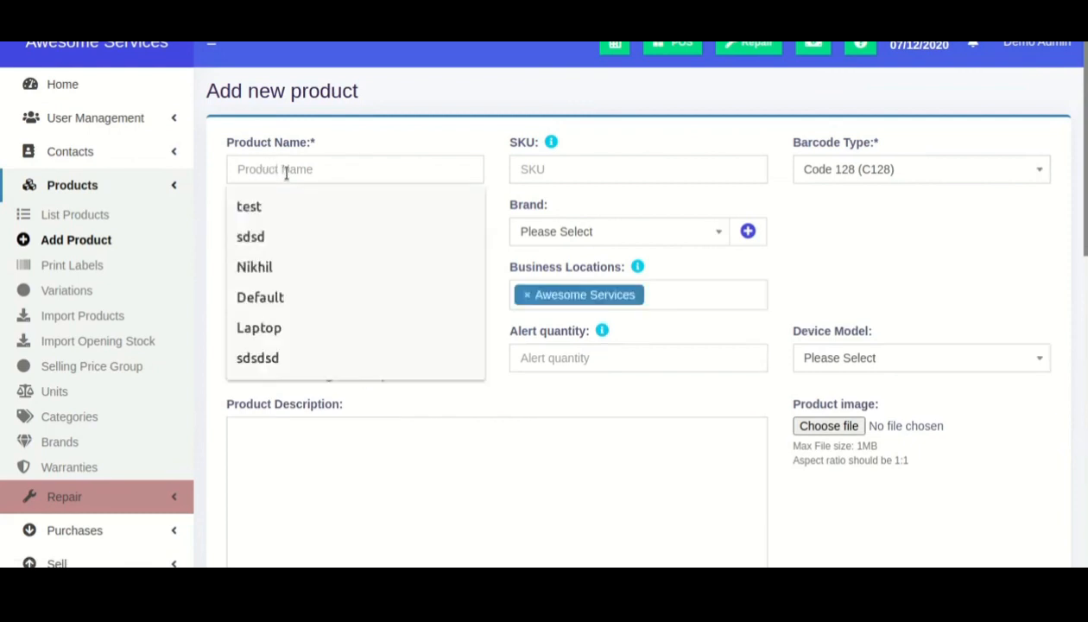
pyautogui.write('Camet')
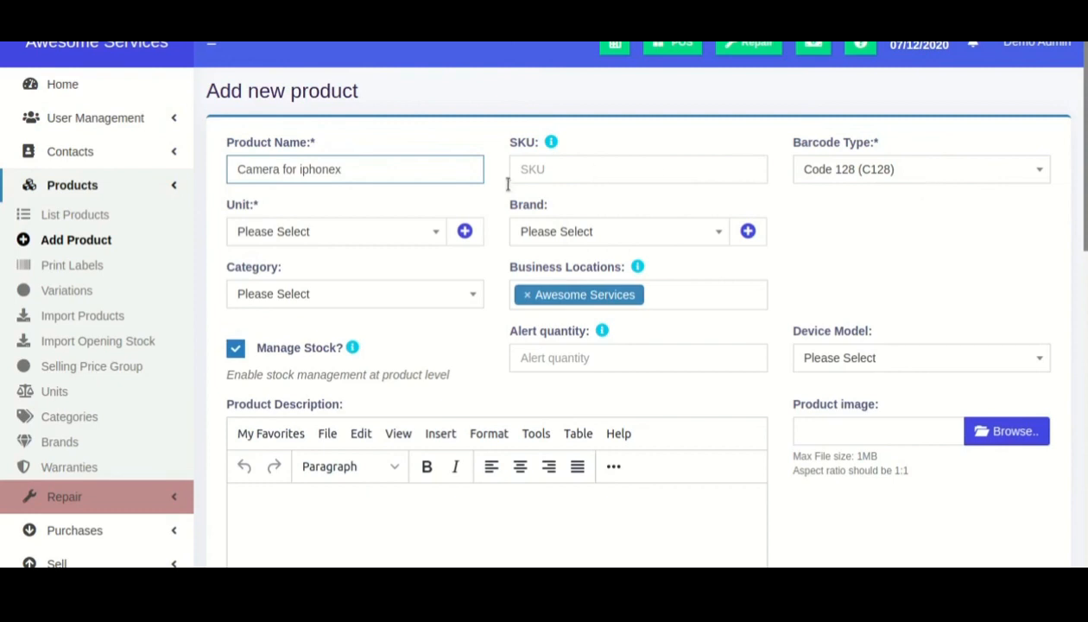
pyautogui.click(266, 236)
pyautogui.click(268, 271)
pyautogui.click(263, 239)
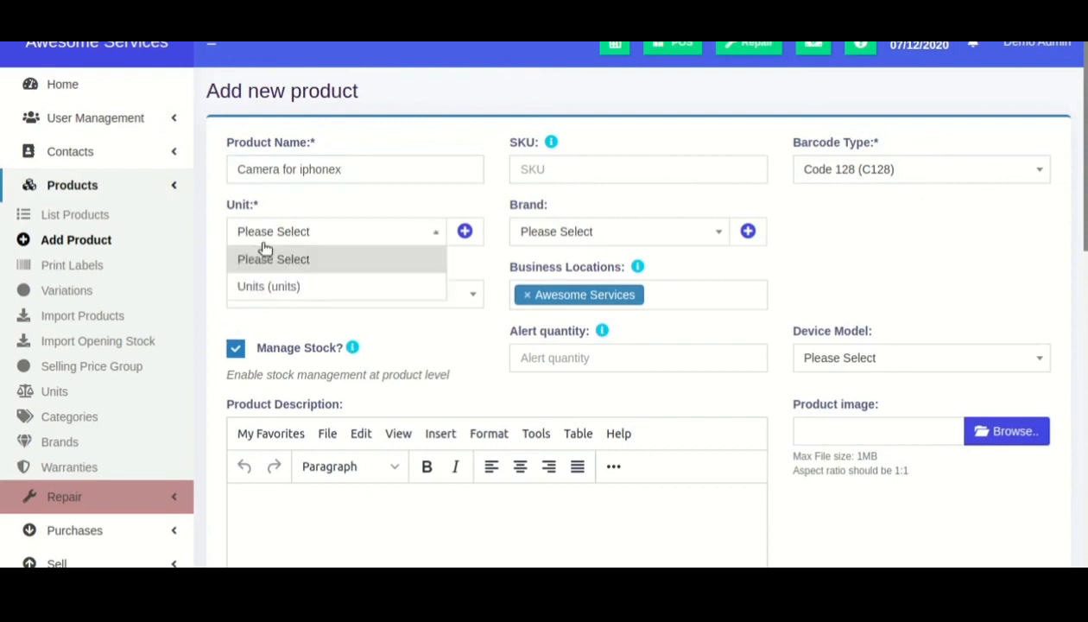
pyautogui.click(269, 286)
# Give the product brand Apple and link it to device model Apple iPhone X
pyautogui.click(524, 231)
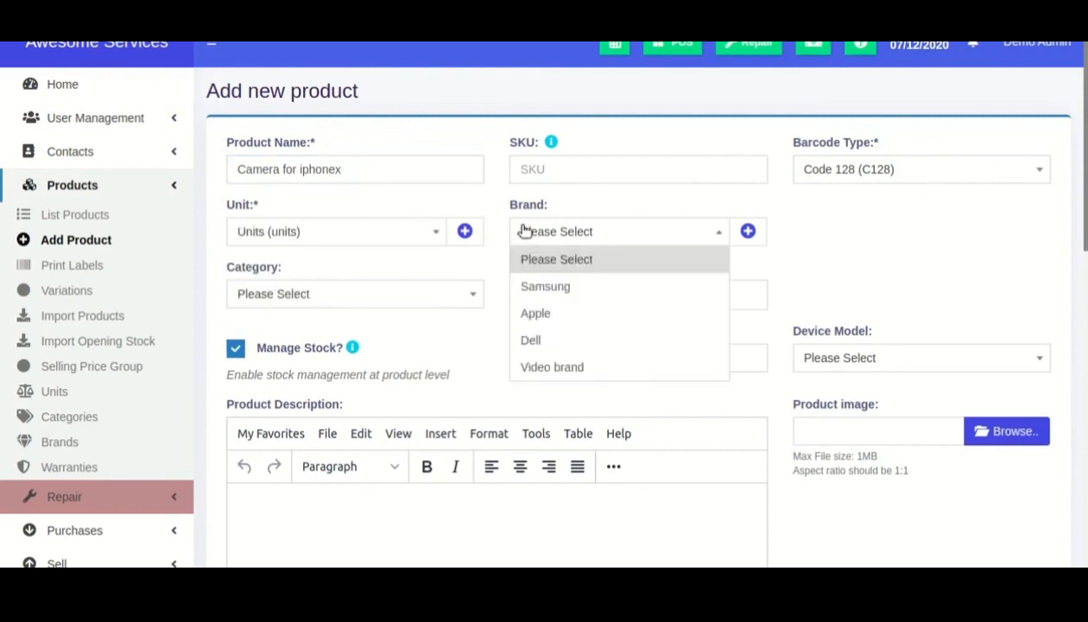
pyautogui.tripleClick(360, 169)
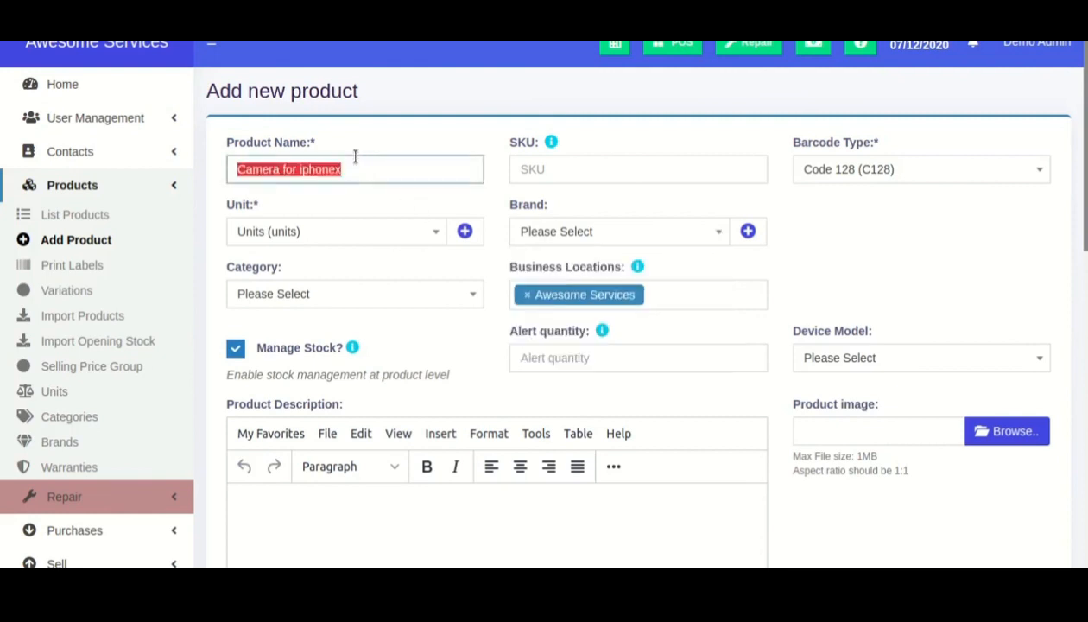
pyautogui.click(523, 226)
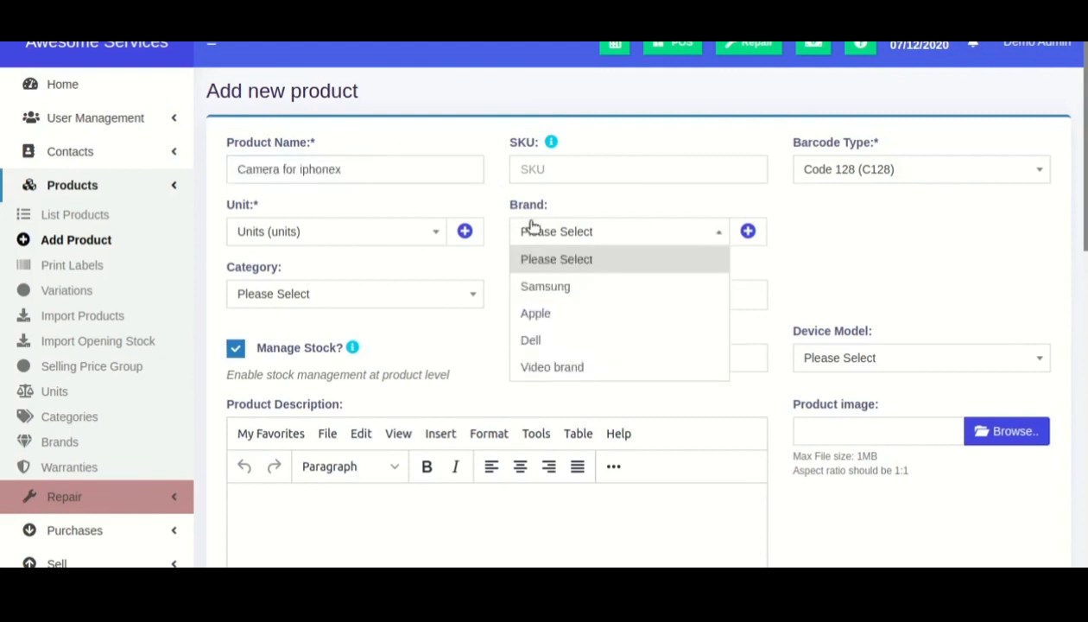
pyautogui.click(537, 316)
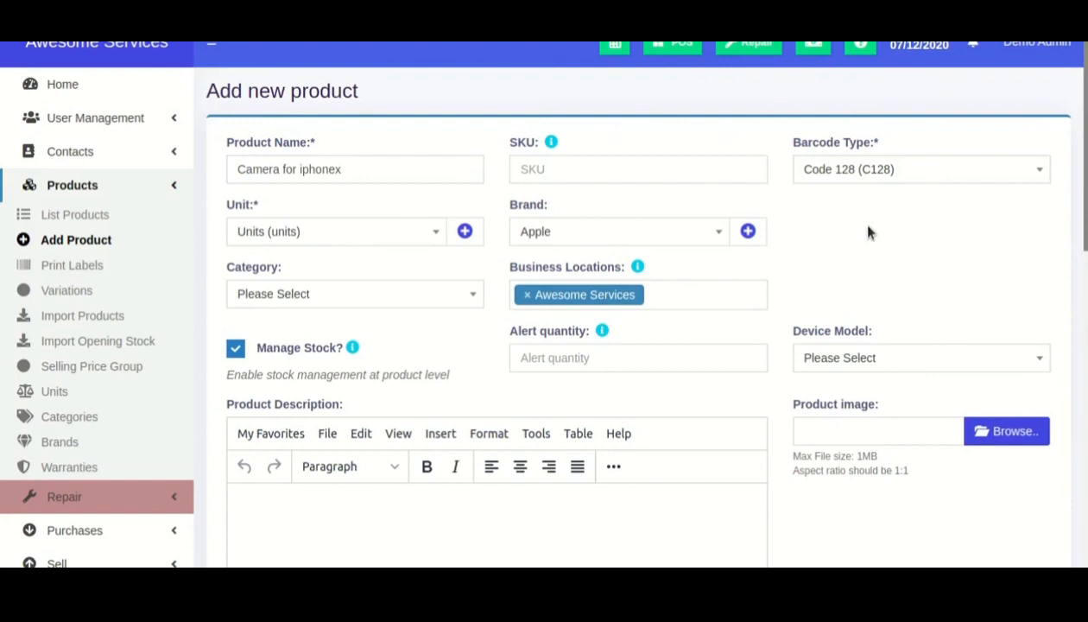
pyautogui.scroll(-3, 867, 231)
pyautogui.click(835, 225)
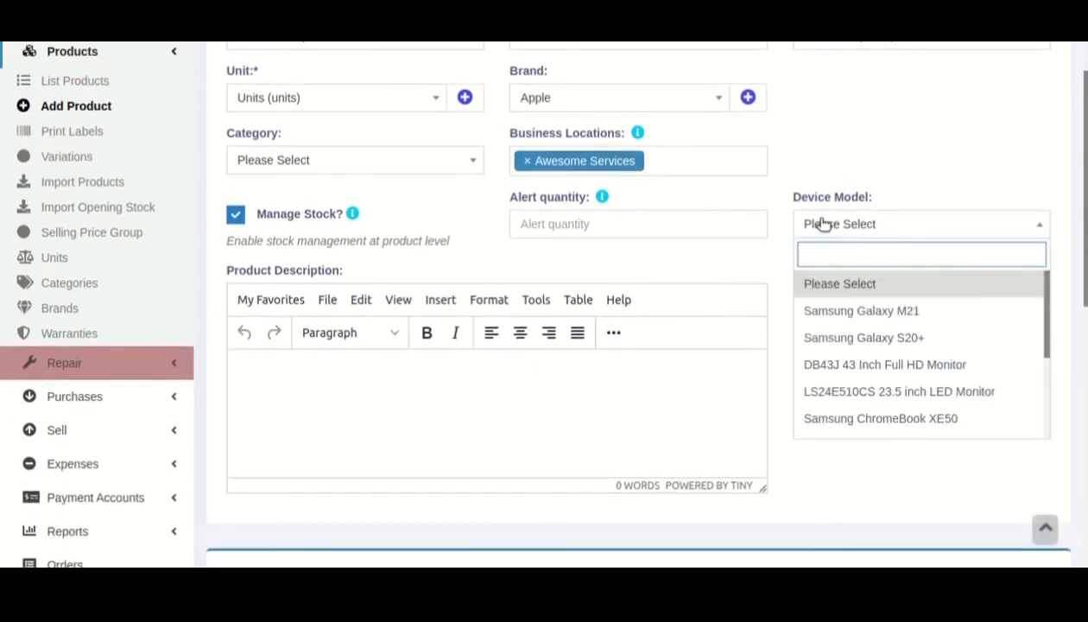
pyautogui.write('iph')
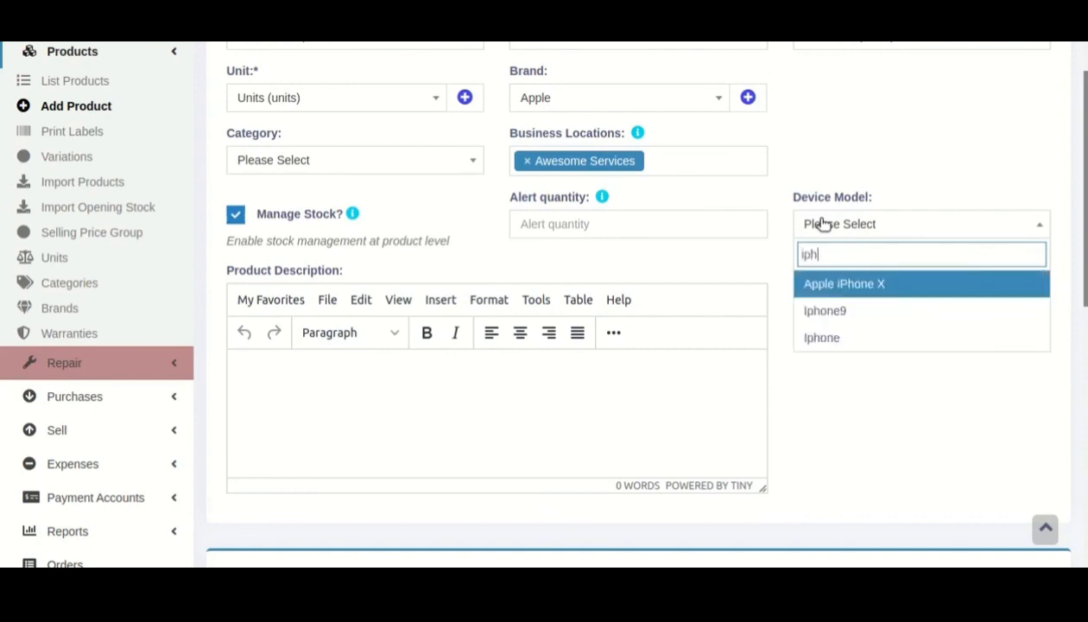
pyautogui.click(880, 285)
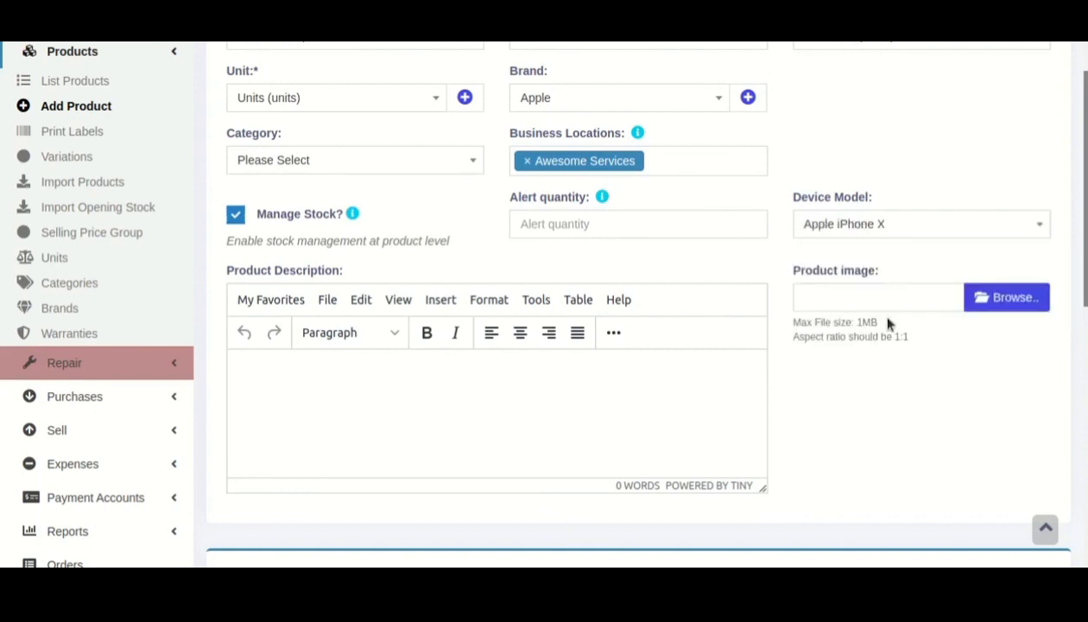
pyautogui.scroll(2, 863, 363)
# Enter purchase price 100 so the selling price calculates to 125.00
pyautogui.tripleClick(349, 169)
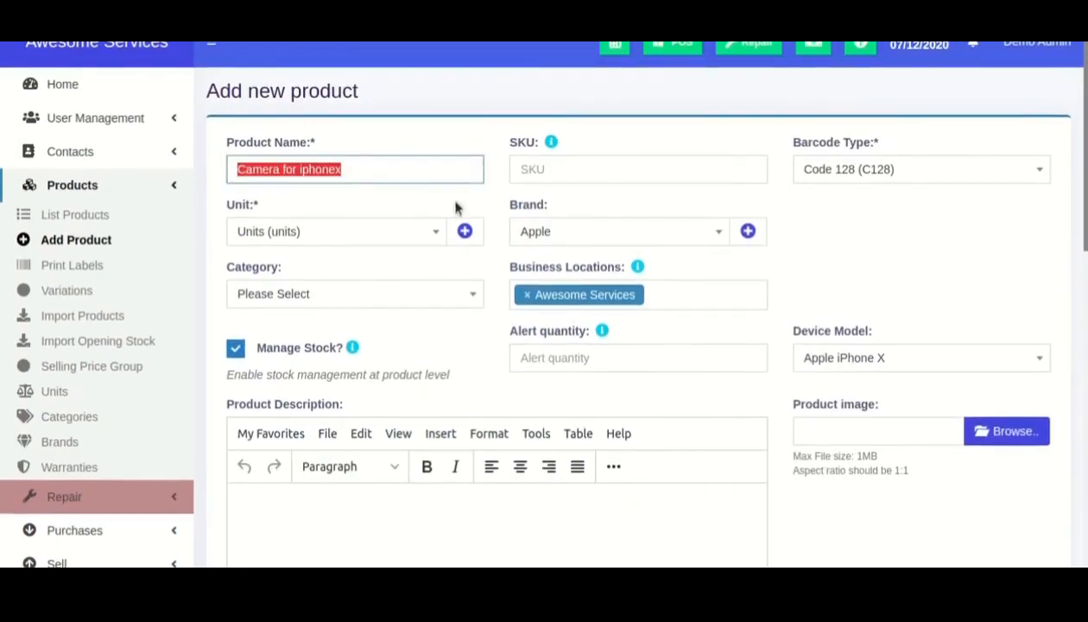
pyautogui.scroll(-1, 1061, 272)
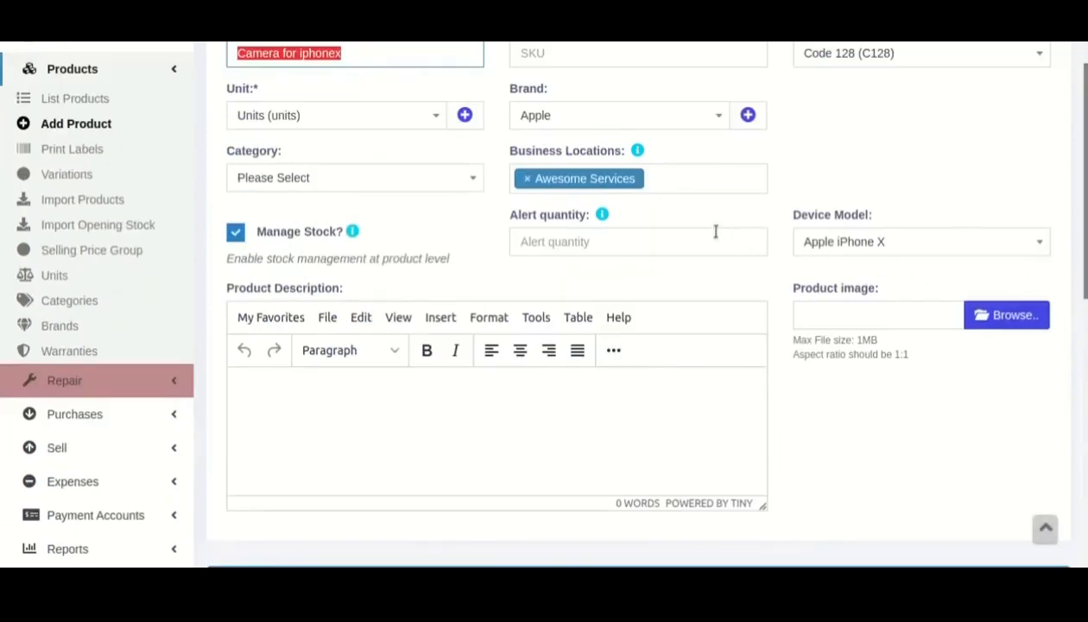
pyautogui.scroll(1, 553, 211)
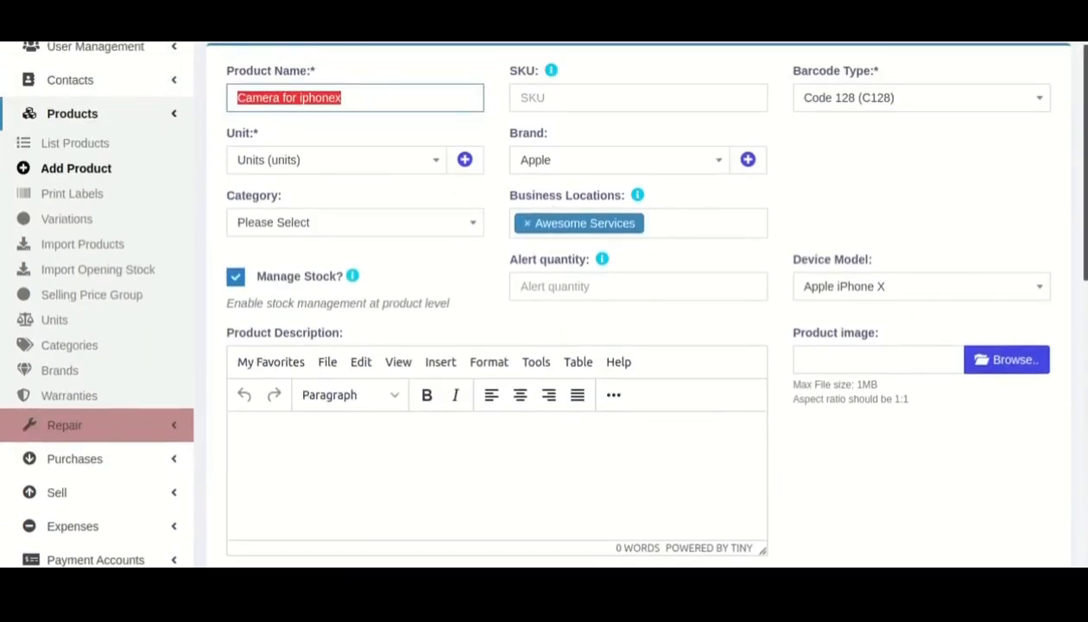
pyautogui.scroll(-8, 400, 477)
pyautogui.click(306, 446)
pyautogui.write('100')
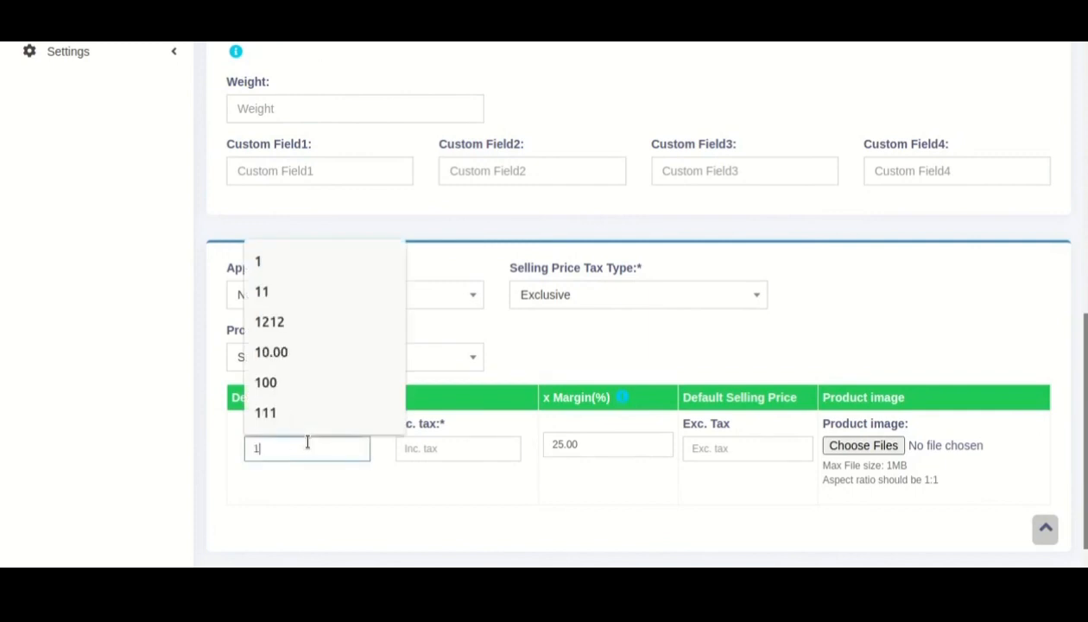
pyautogui.press('Tab')
pyautogui.press('Tab')
pyautogui.press('Tab')
pyautogui.scroll(-2, 897, 456)
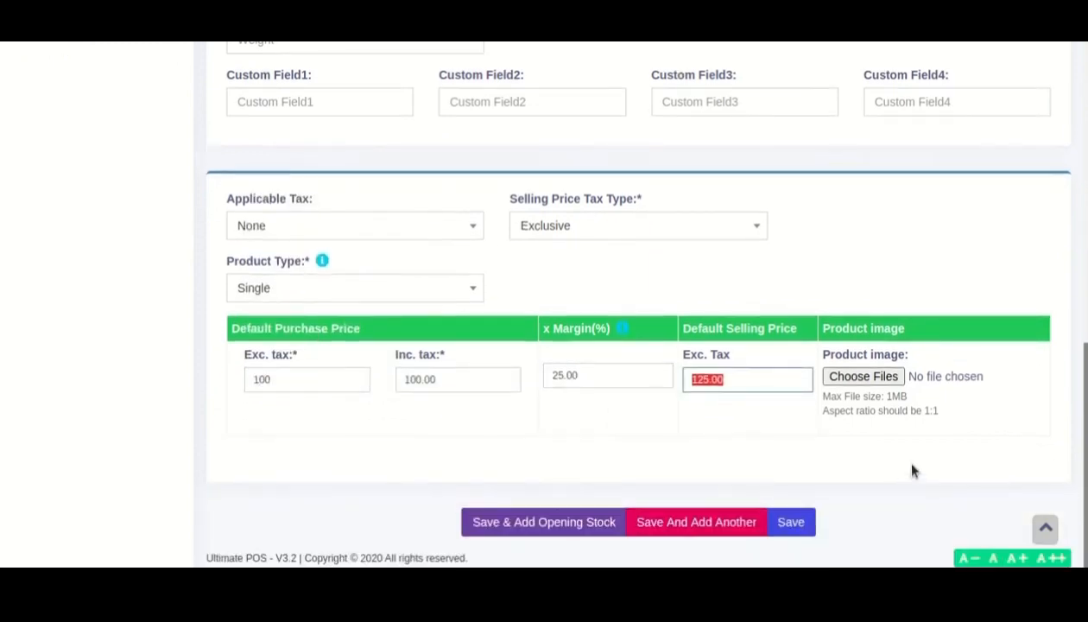
# Save the new Camera for iphonex product
pyautogui.click(775, 521)
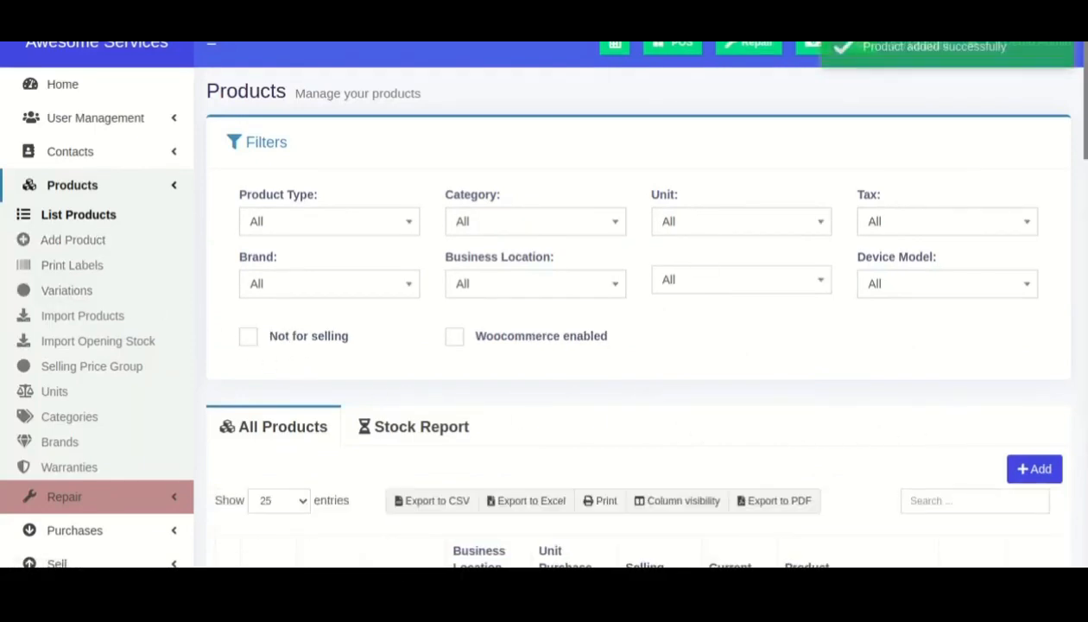
pyautogui.scroll(-5, 534, 262)
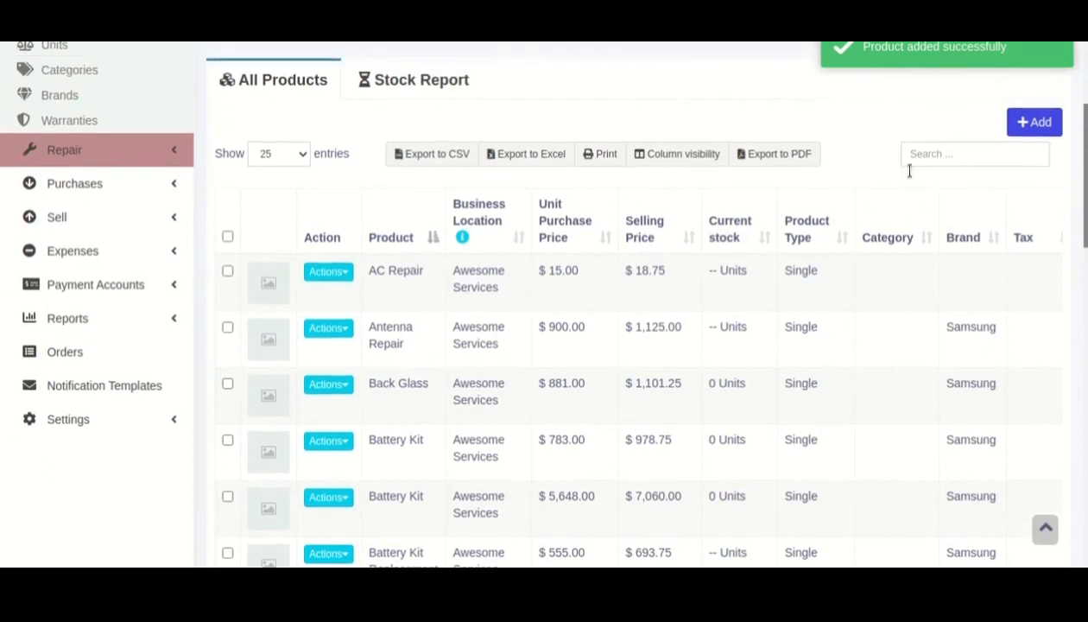
pyautogui.scroll(1, 908, 171)
# Search the product list for 'ipho' and edit Camera for iphonex
pyautogui.click(908, 171)
pyautogui.write('iphone')
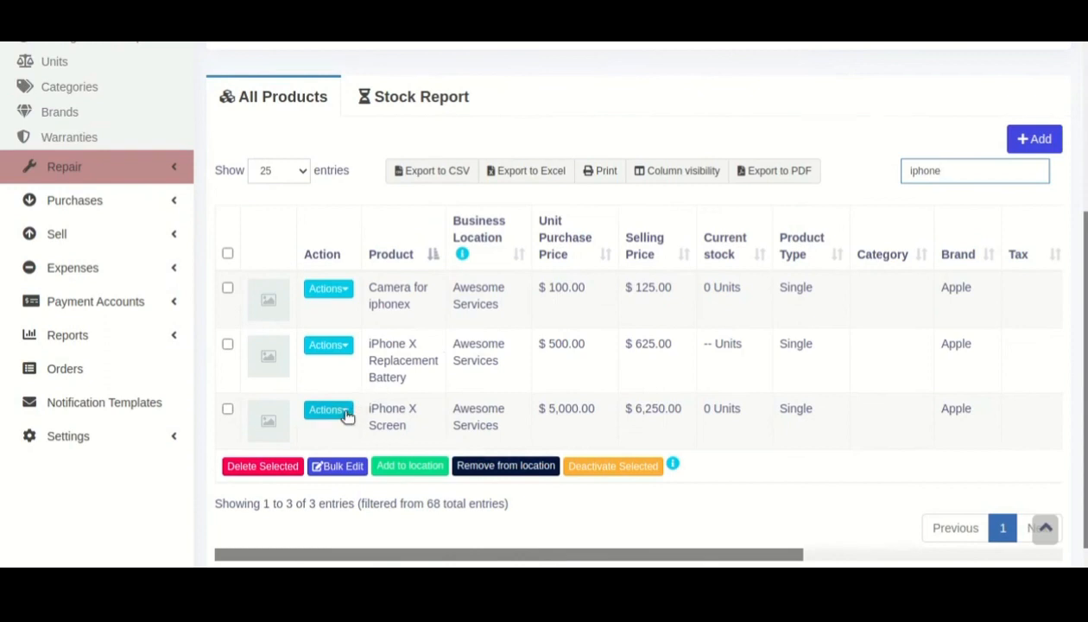
pyautogui.click(340, 290)
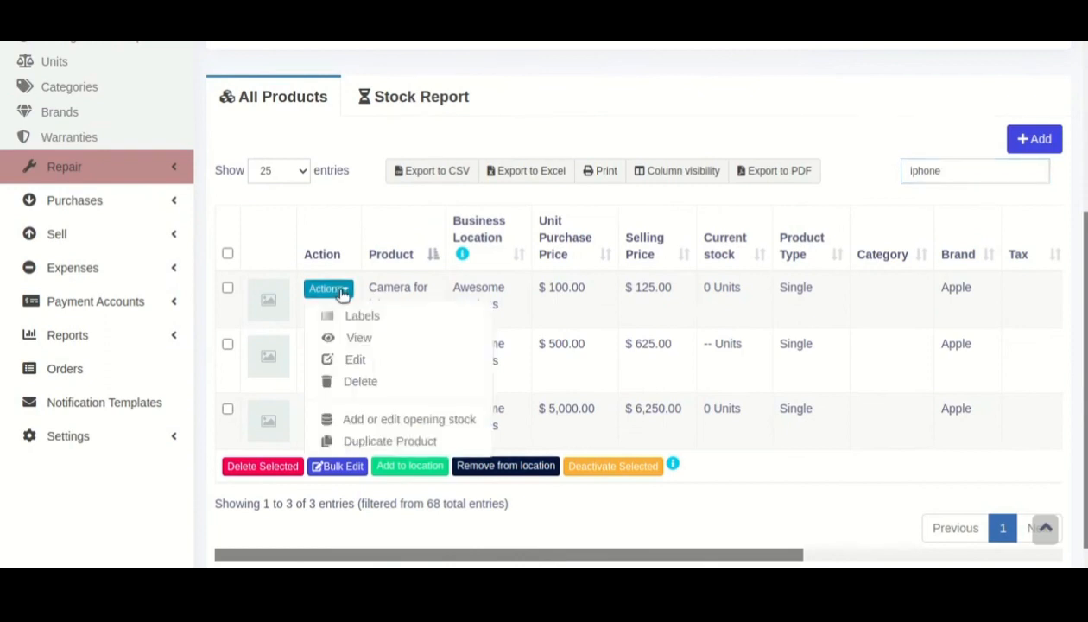
pyautogui.click(354, 359)
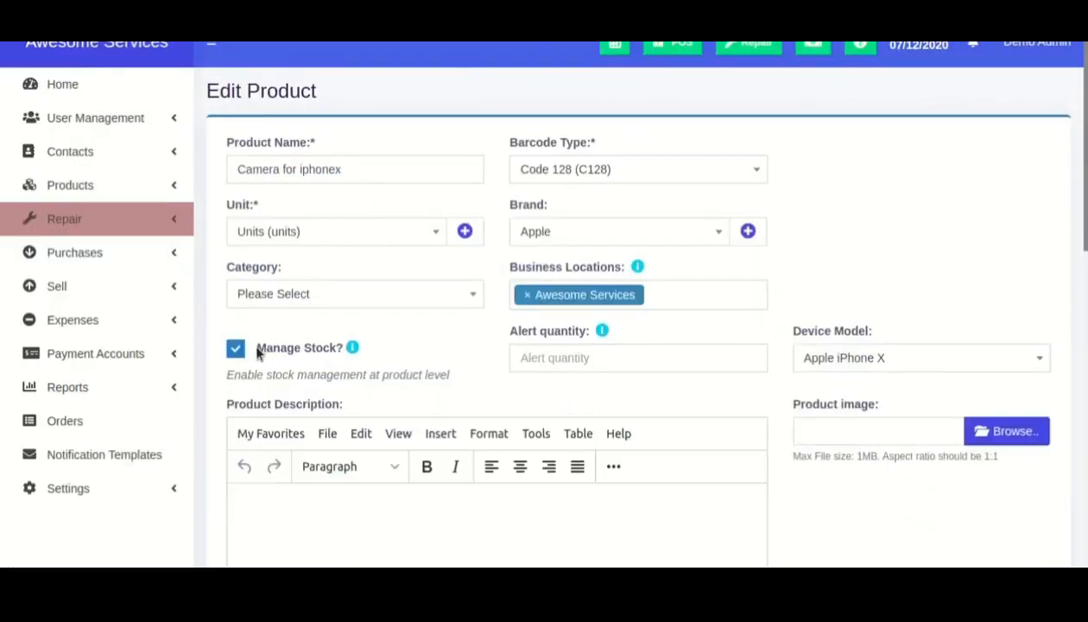
# Leave Manage Stock unchecked for Camera for iphonex, checking the repair screen's product grid in between
pyautogui.moveTo(257, 348); pyautogui.dragTo(308, 349)
pyautogui.click(339, 354)
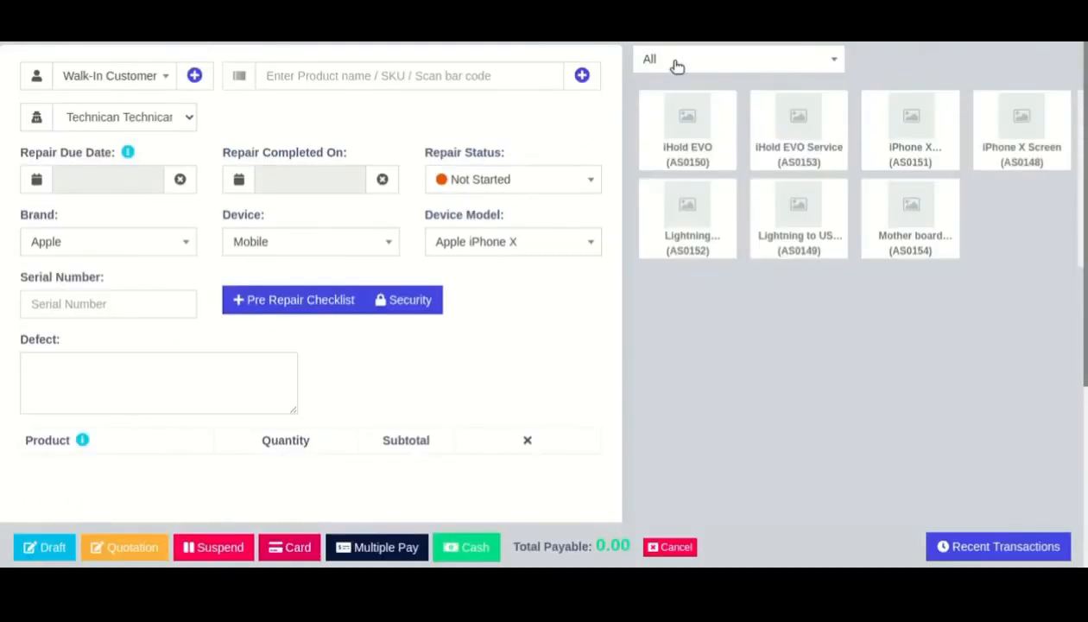
pyautogui.click(677, 62)
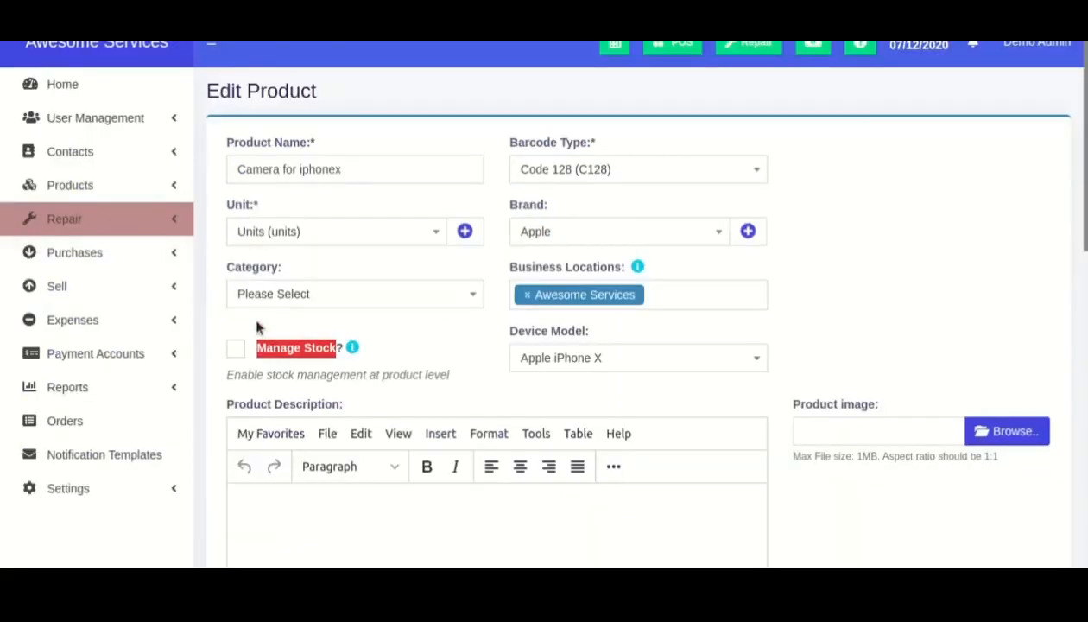
pyautogui.click(237, 349)
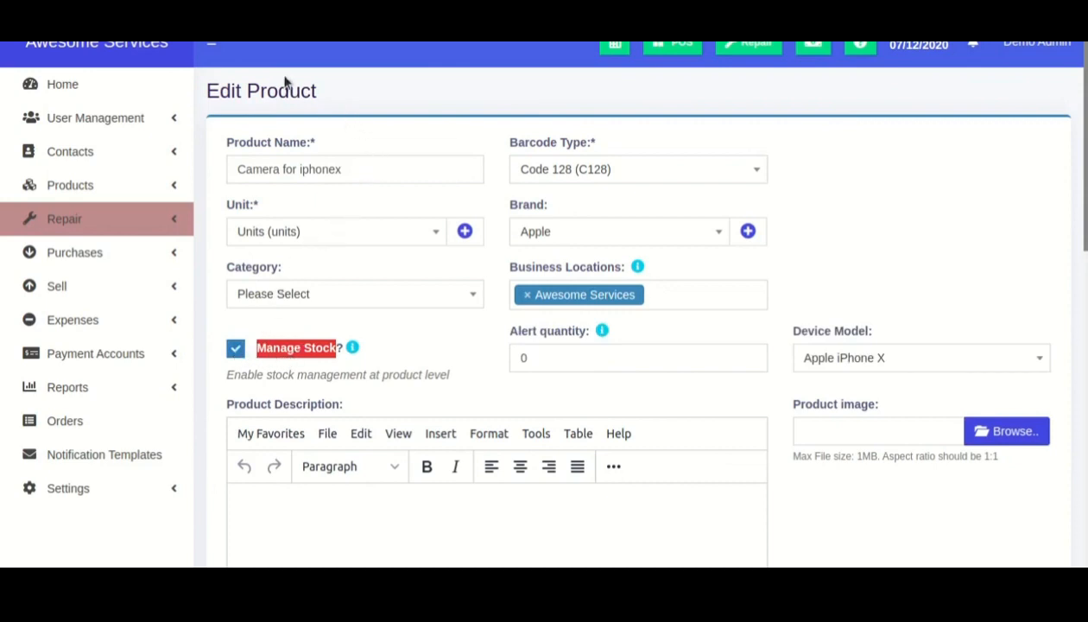
pyautogui.click(283, 352)
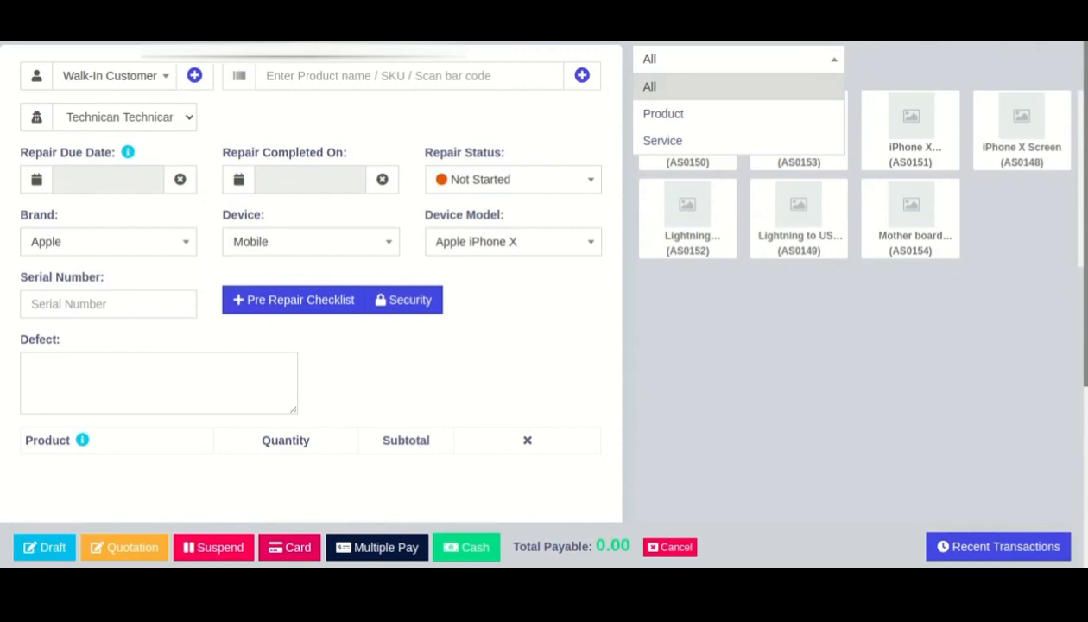
pyautogui.click(517, 79)
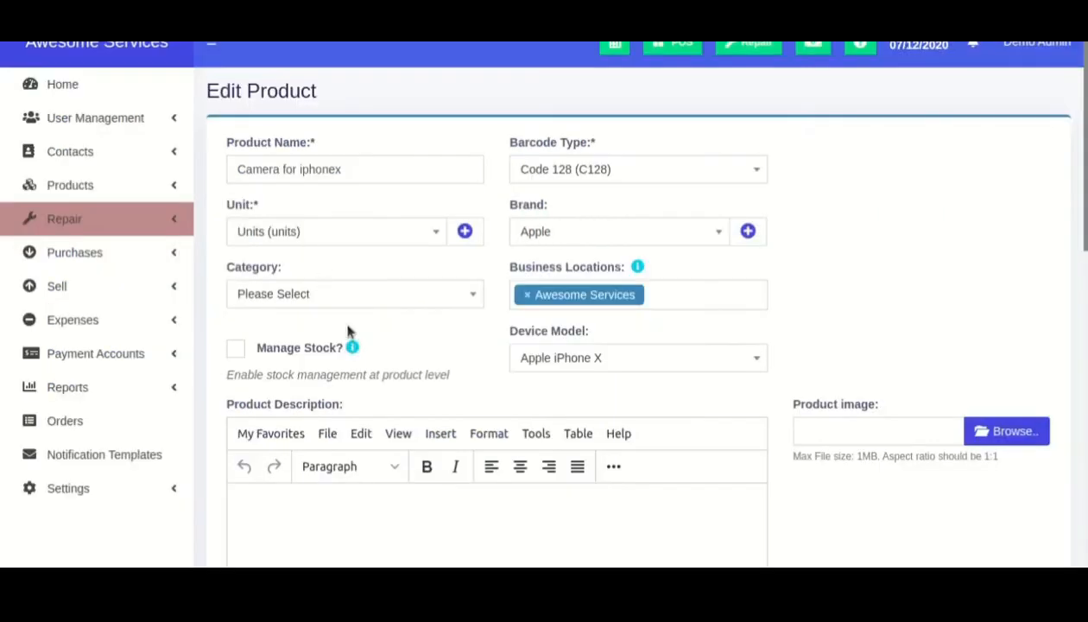
pyautogui.tripleClick(352, 169)
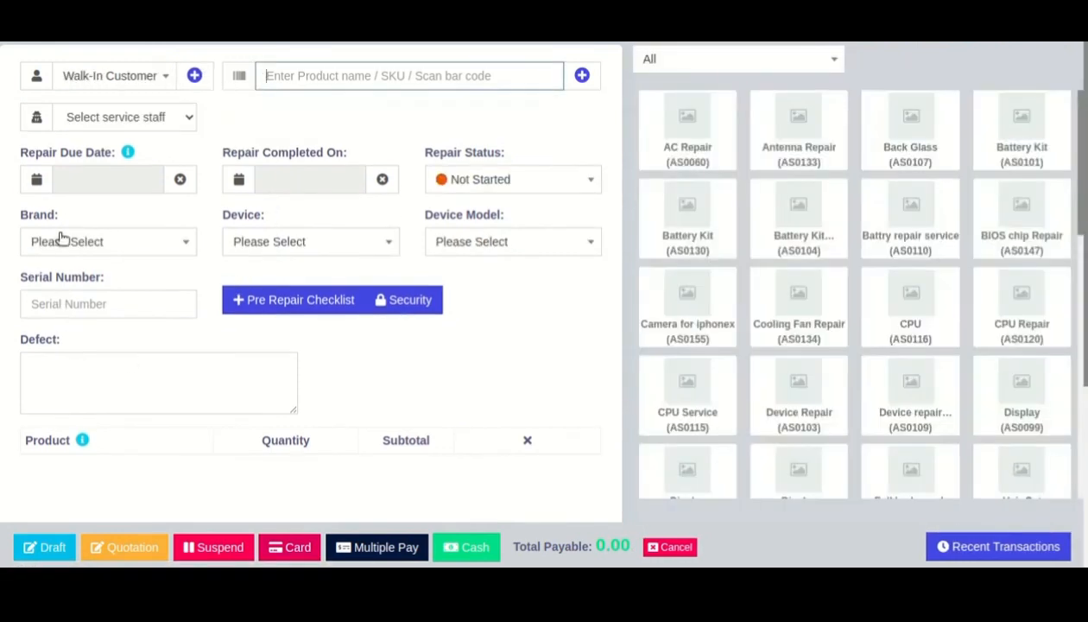
# Set the repair to brand Apple, device Mobile, model Apple iPhone X
pyautogui.click(60, 244)
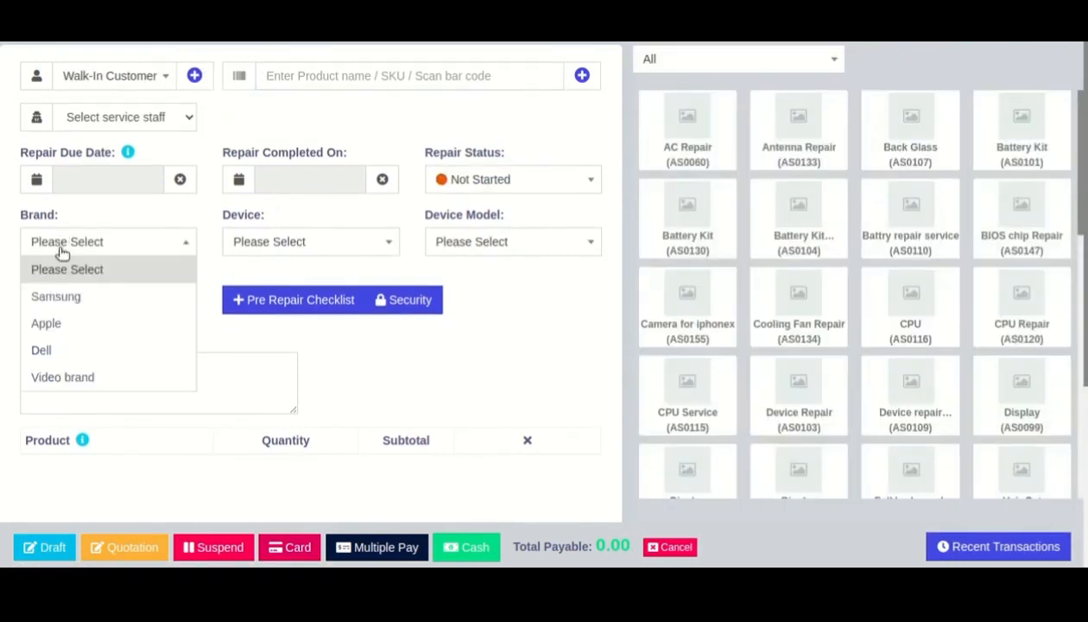
pyautogui.click(53, 332)
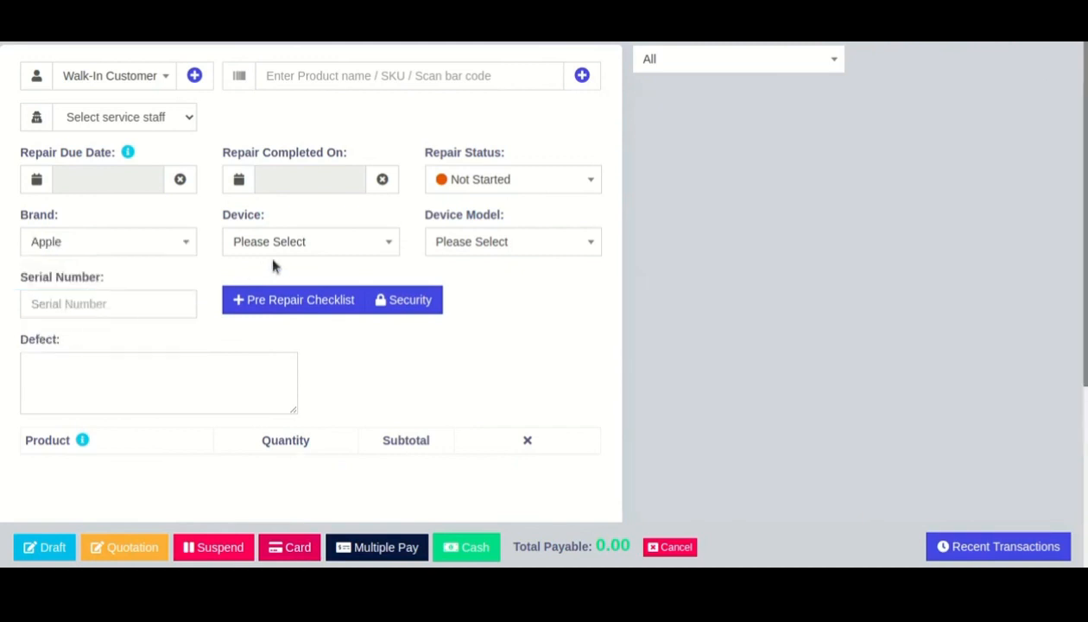
pyautogui.click(276, 243)
pyautogui.click(245, 380)
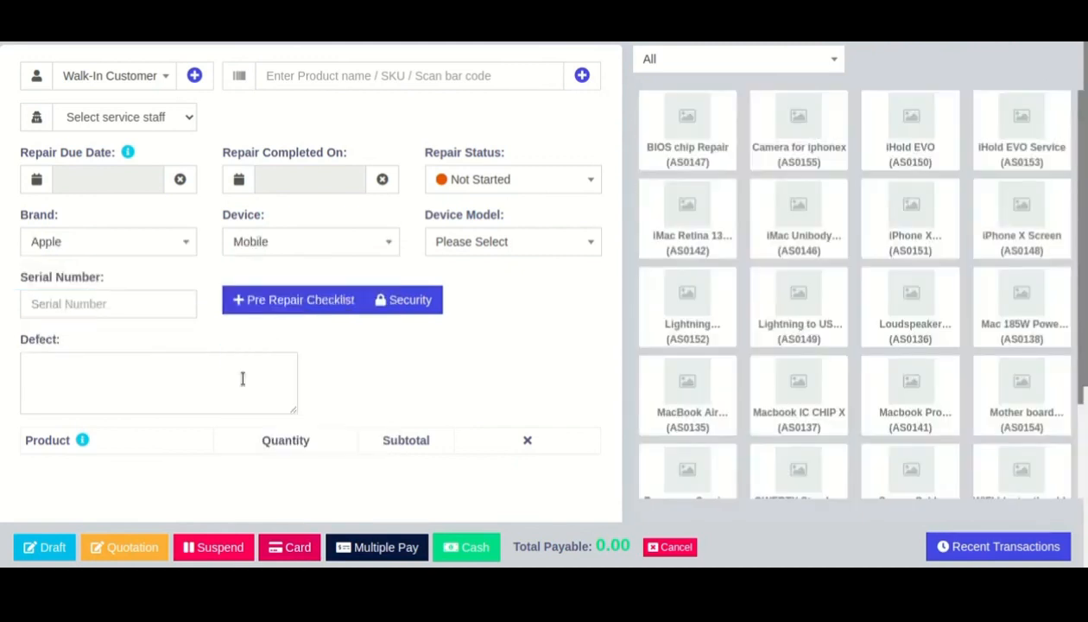
pyautogui.click(488, 251)
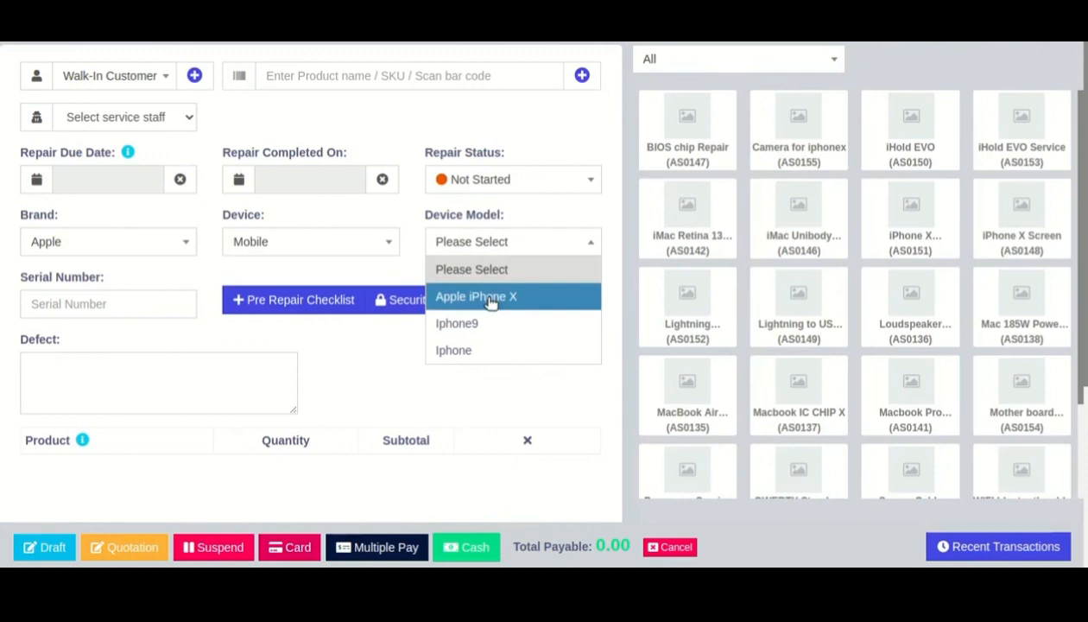
pyautogui.click(488, 294)
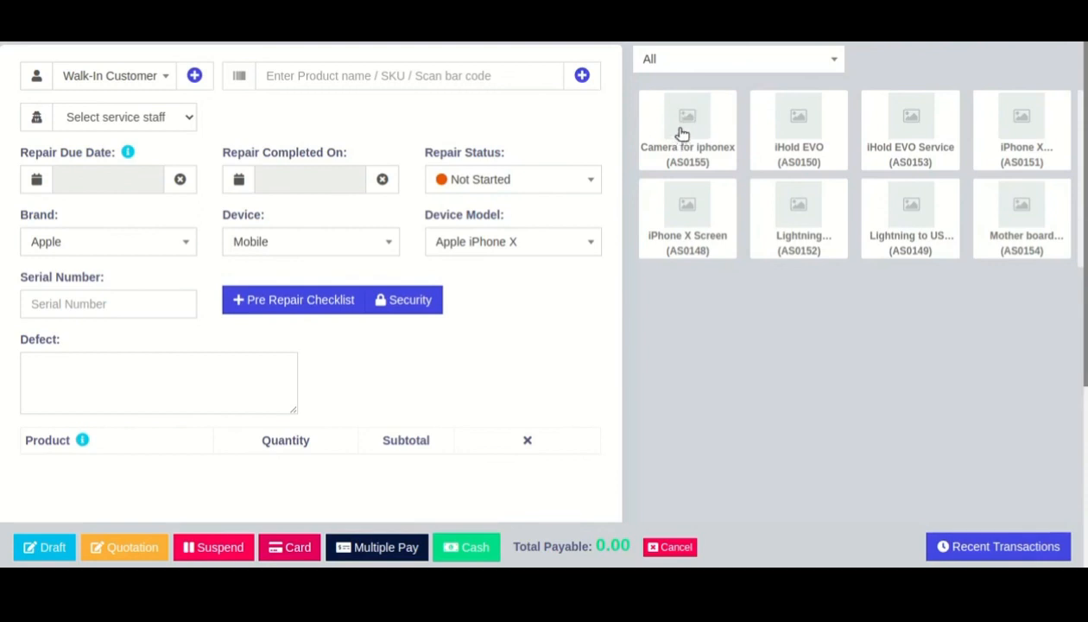
# Filter the product grid to Product items, then to Service items
pyautogui.click(681, 63)
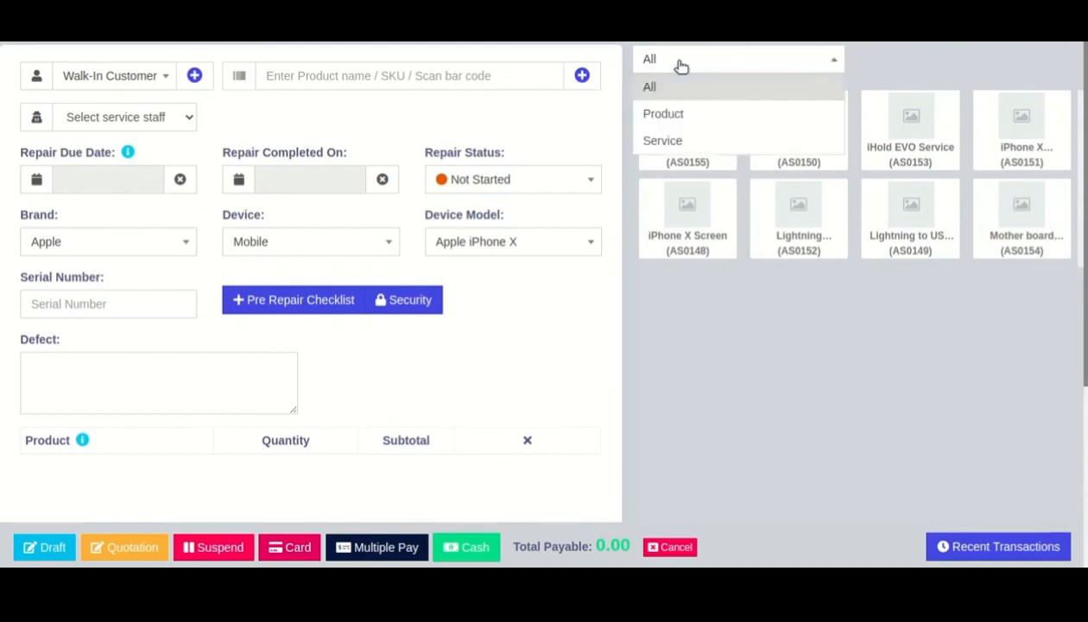
pyautogui.click(683, 113)
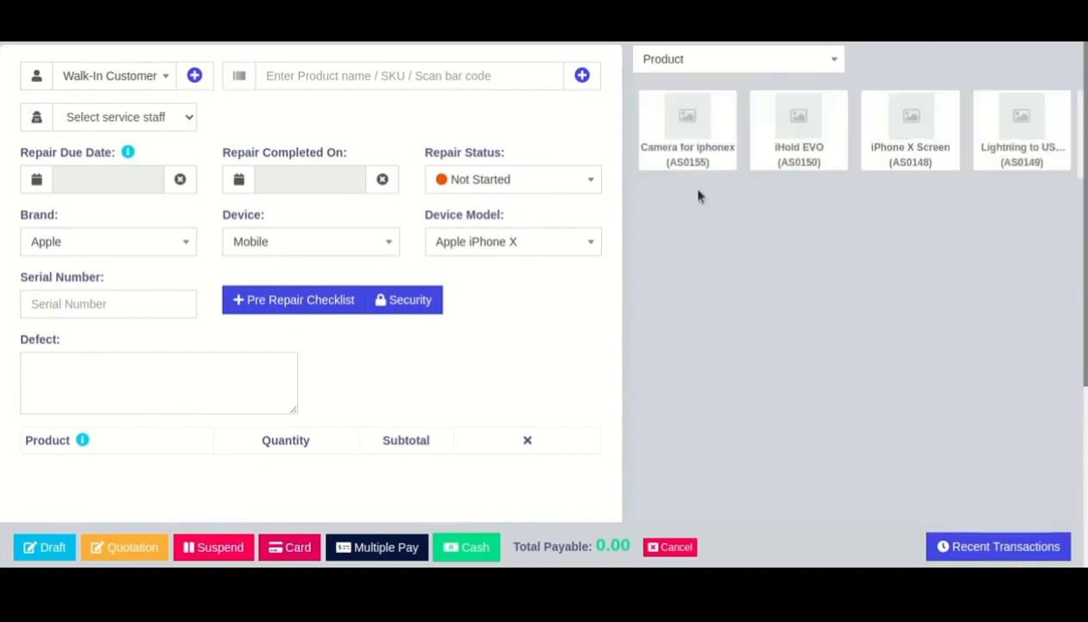
pyautogui.click(673, 63)
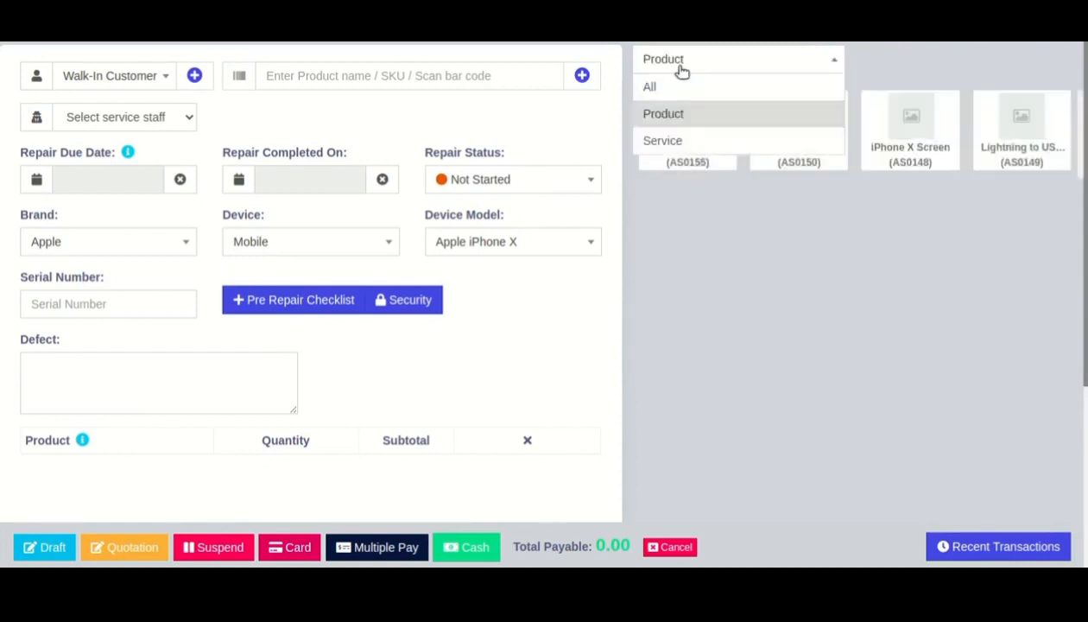
pyautogui.click(691, 142)
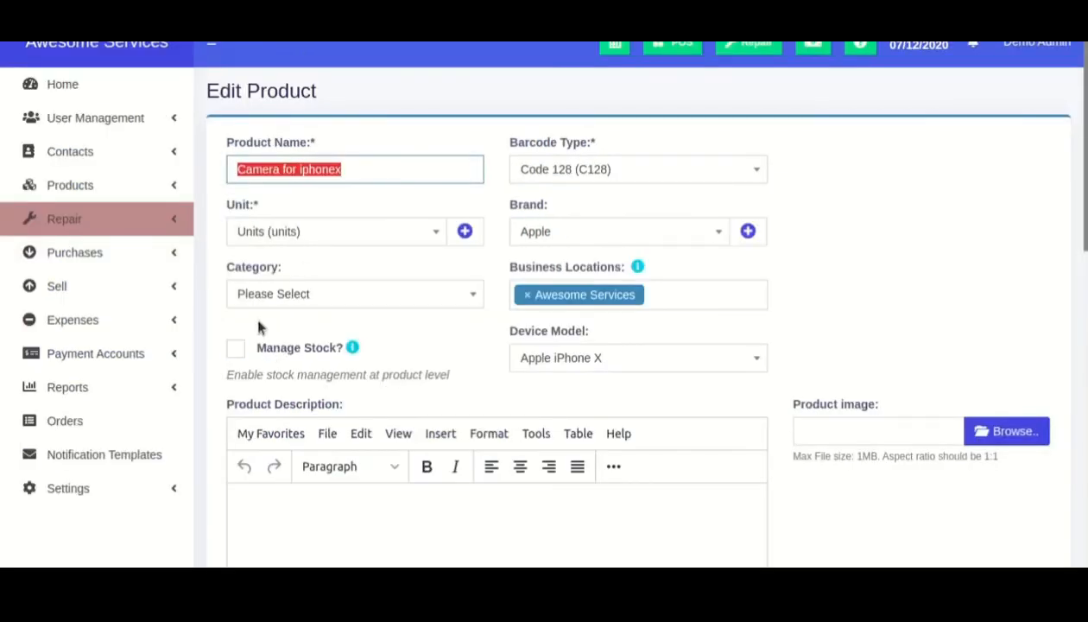
# Re-check Manage Stock on the product, then head to Repair > List Repairs
pyautogui.click(250, 347)
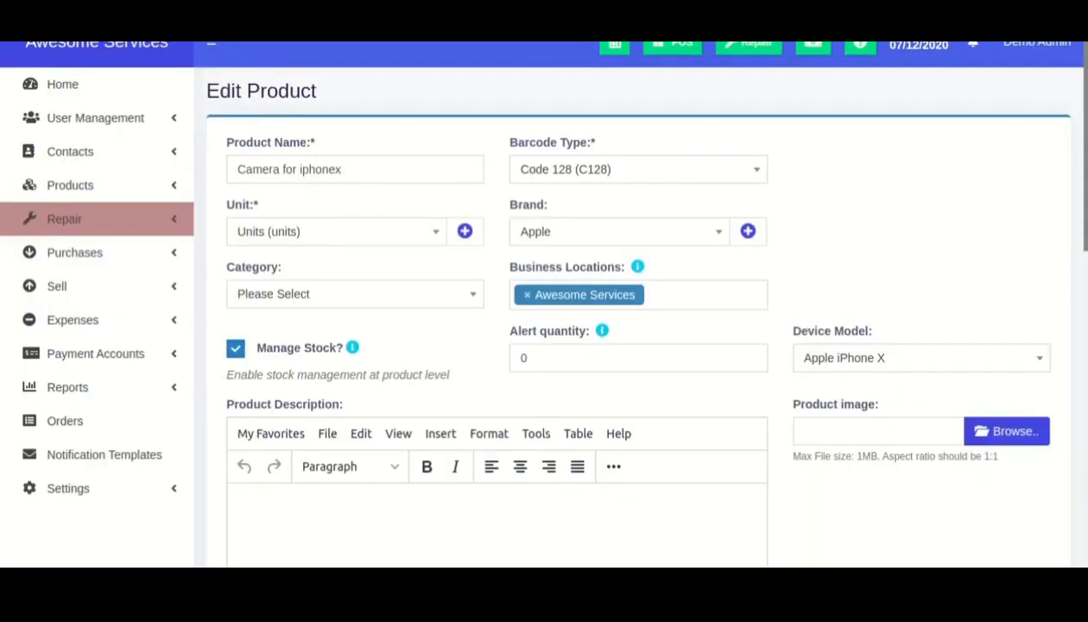
pyautogui.click(101, 221)
pyautogui.click(77, 252)
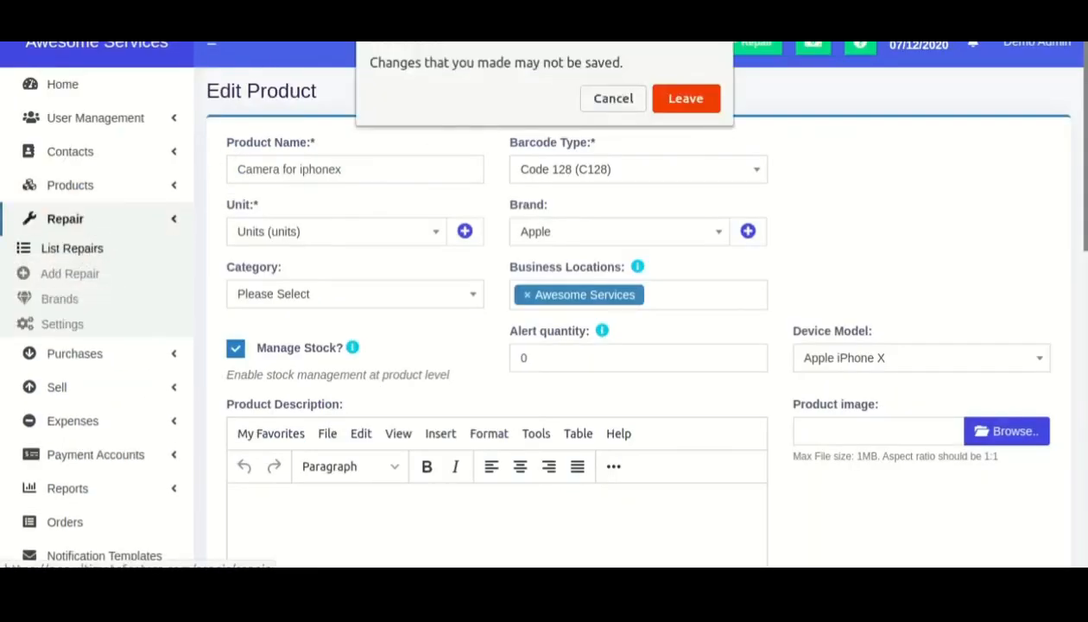
# Stay on the edit page, then highlight the job sheet and SMS template upcoming features on CodeCanyon
pyautogui.click(601, 101)
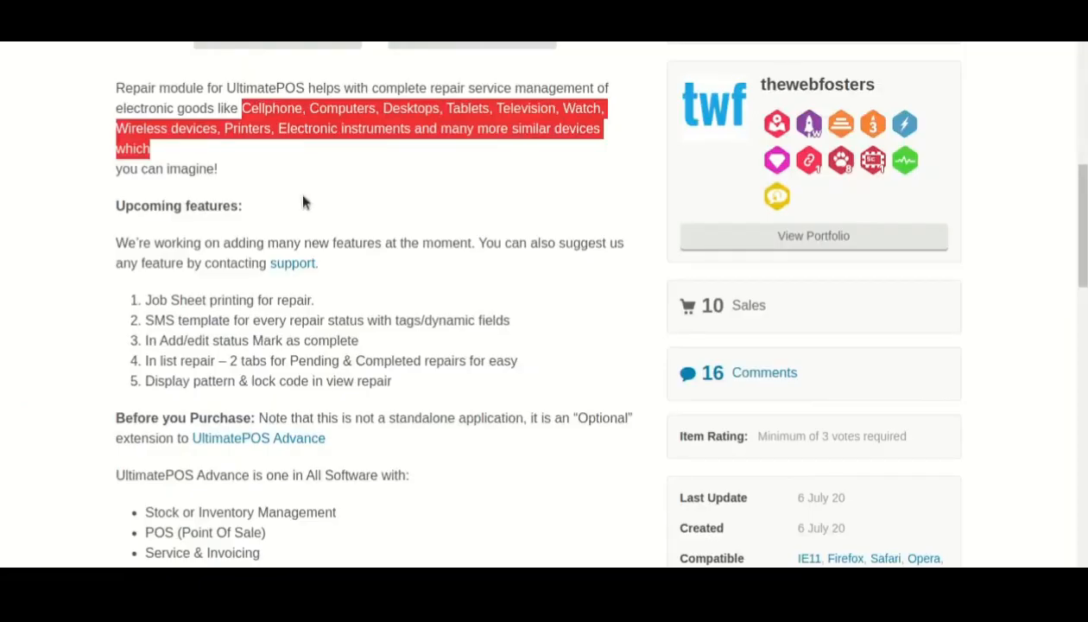
pyautogui.click(252, 231)
pyautogui.scroll(-3, 252, 230)
pyautogui.moveTo(149, 165); pyautogui.dragTo(314, 167)
pyautogui.doubleClick(291, 165)
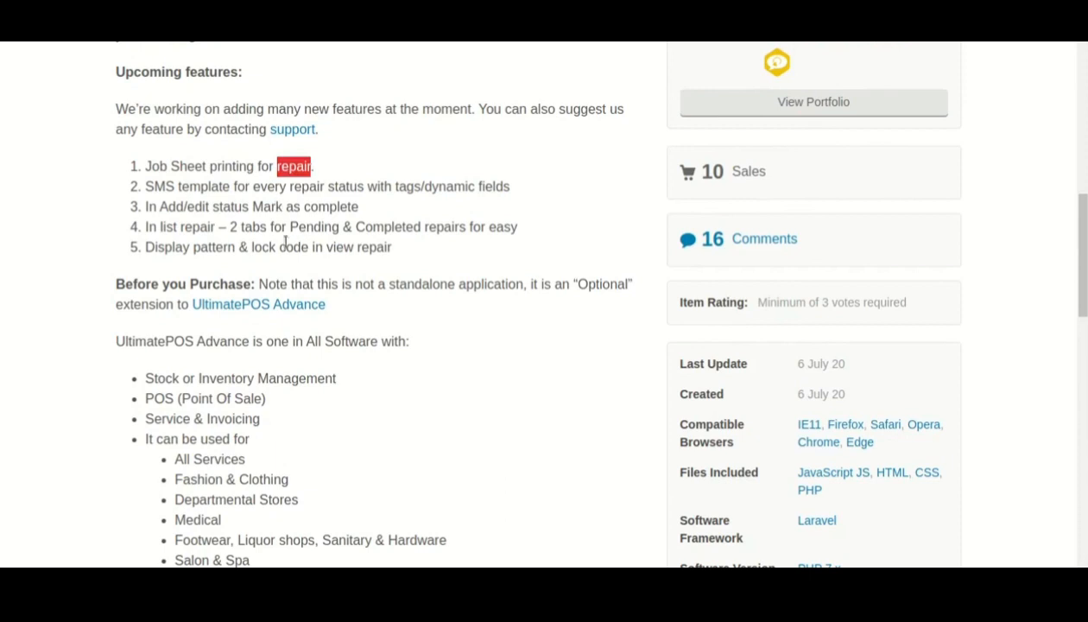
pyautogui.moveTo(145, 186); pyautogui.dragTo(521, 196)
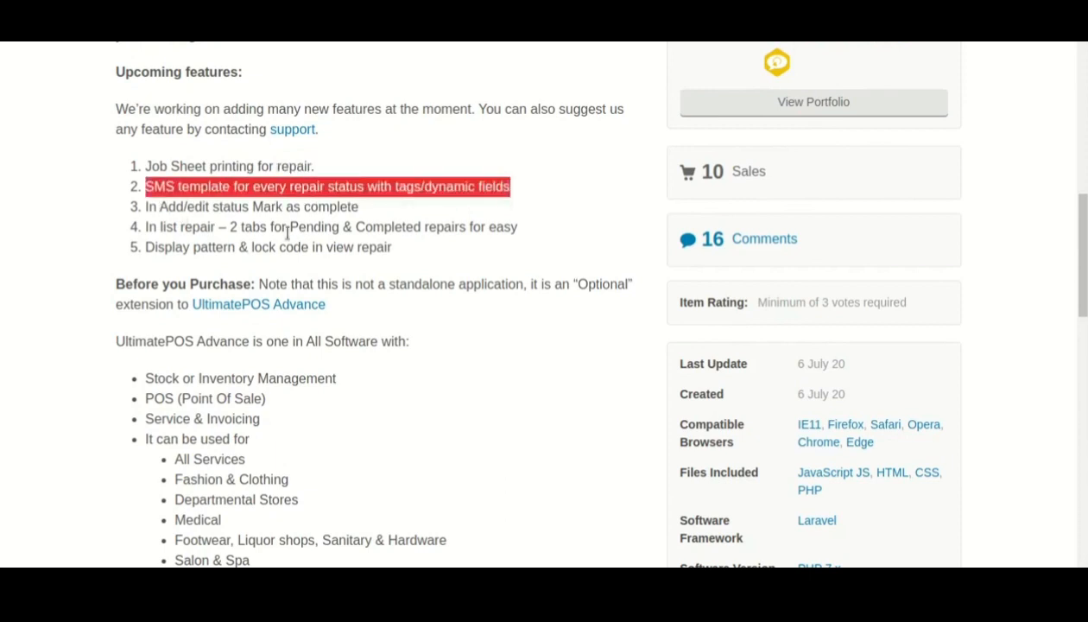